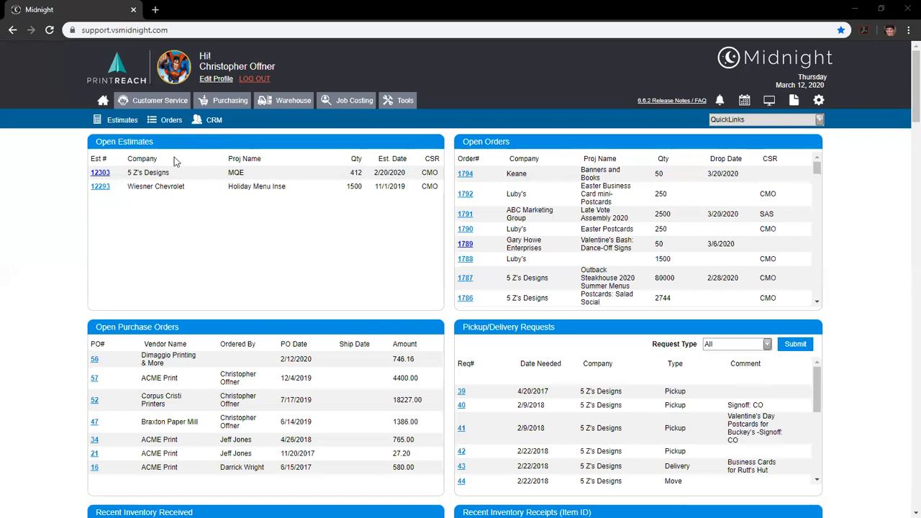
Open the "Banners and Books" order from the order list and go to its Postage section.
click(156, 122)
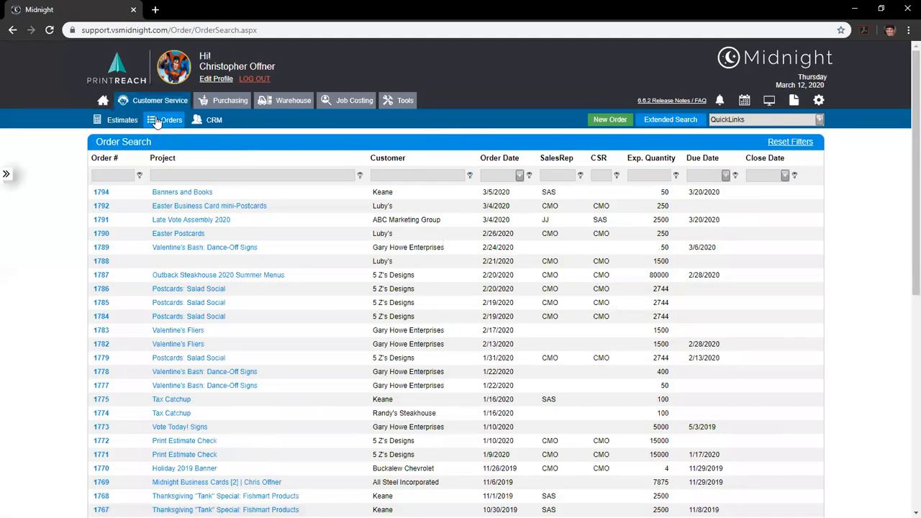
click(173, 197)
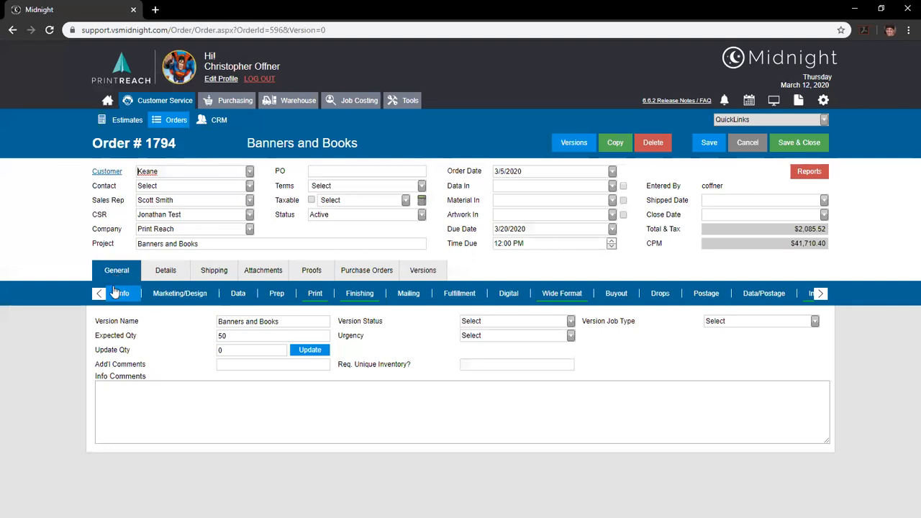
click(706, 293)
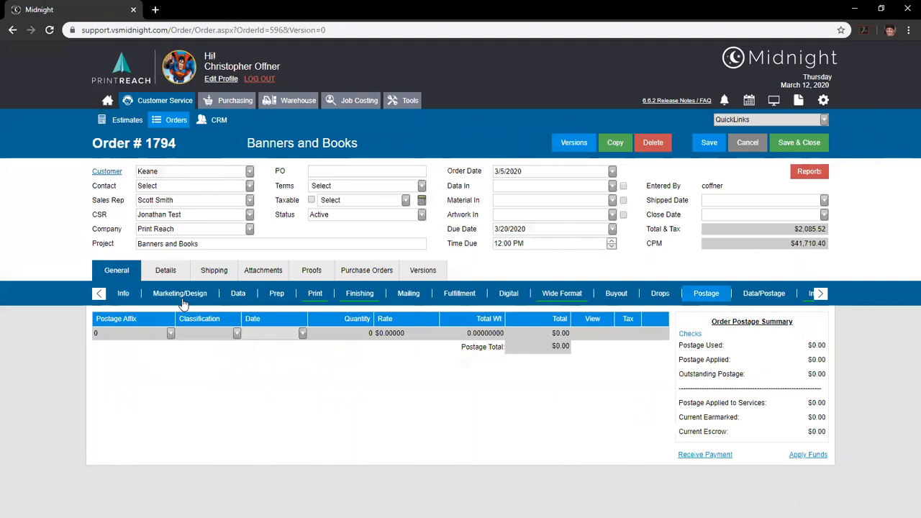
Add a Client Permit postage line with the Standard classification and the date 3/16/2020.
click(170, 334)
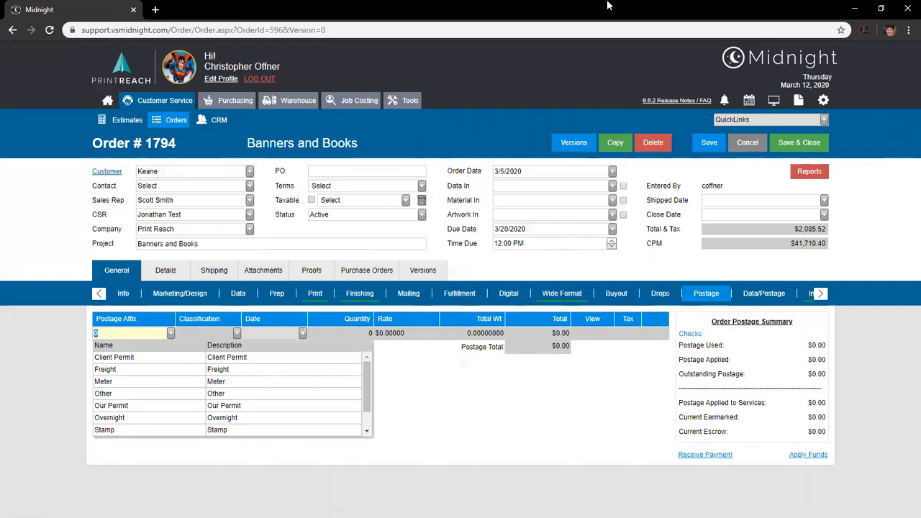
click(238, 357)
click(234, 333)
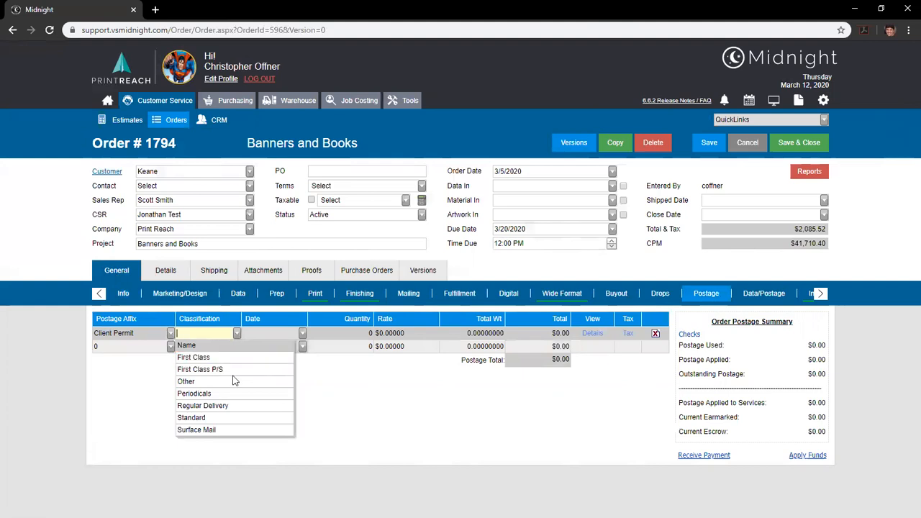
key(Tab)
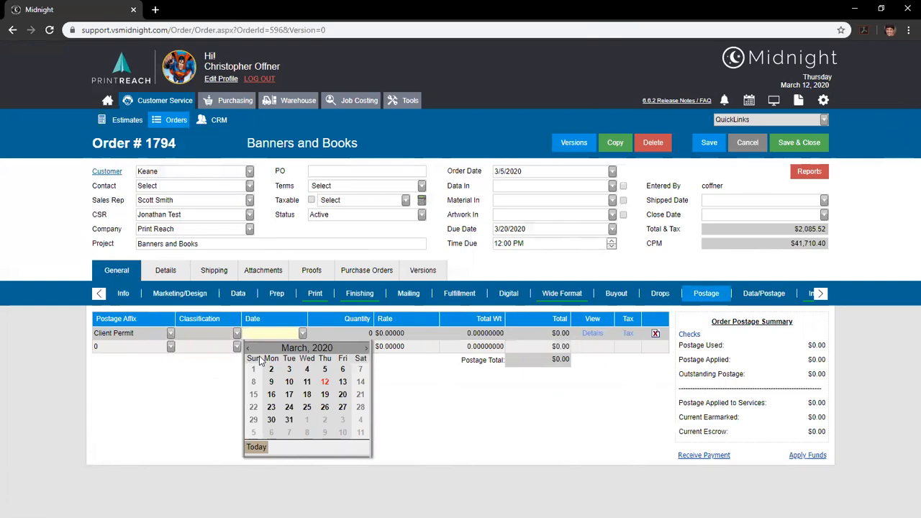
click(271, 394)
click(236, 331)
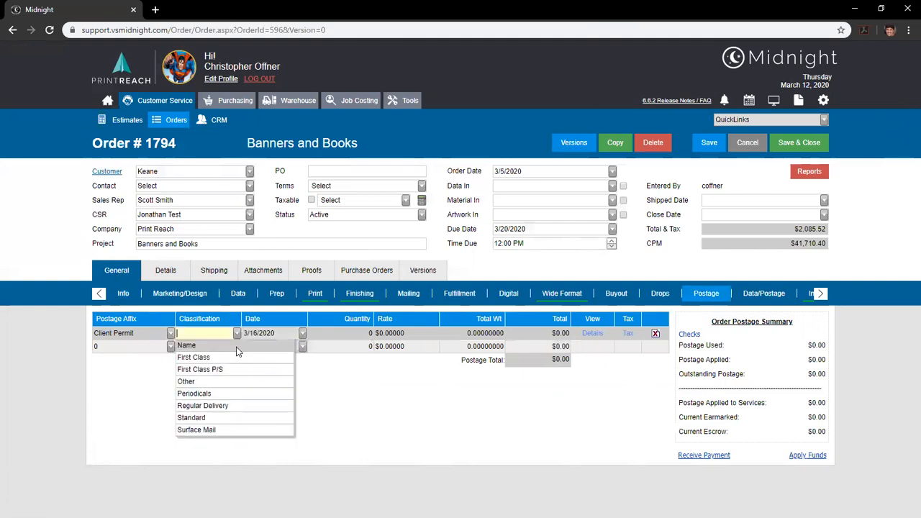
click(231, 415)
Set the Client Permit line's quantity to 125 and its rate to $0.0334.
key(Tab)
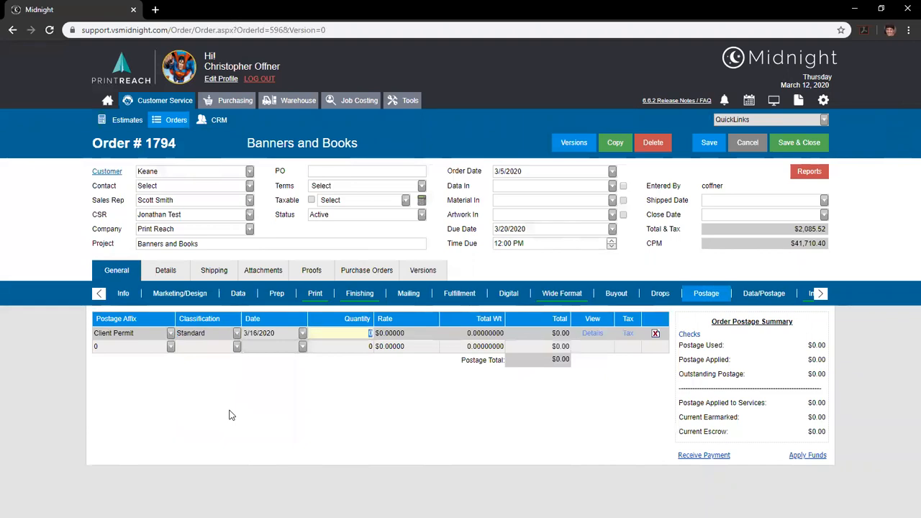
text(125)
key(Tab)
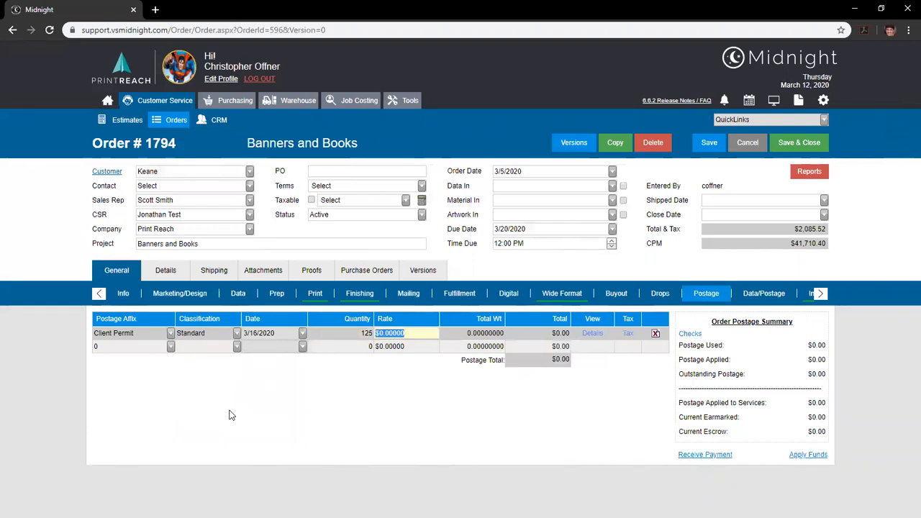
text(0.0334)
key(Tab)
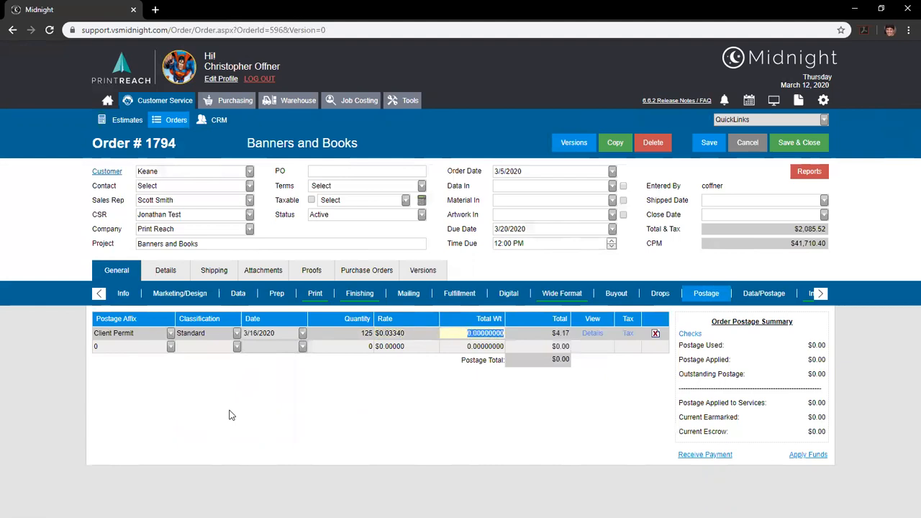
Change the Client Permit line's total to $0.00 and let the postage rate update to match.
key(Left)
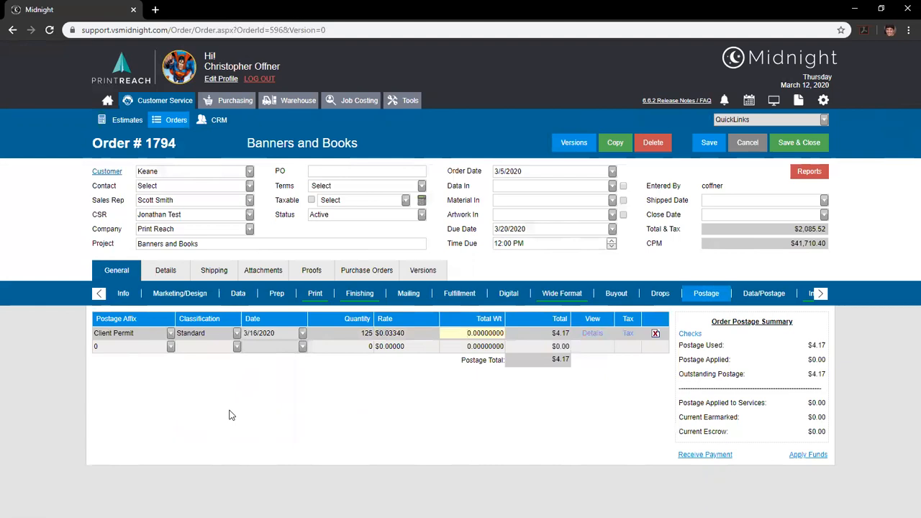
key(Tab)
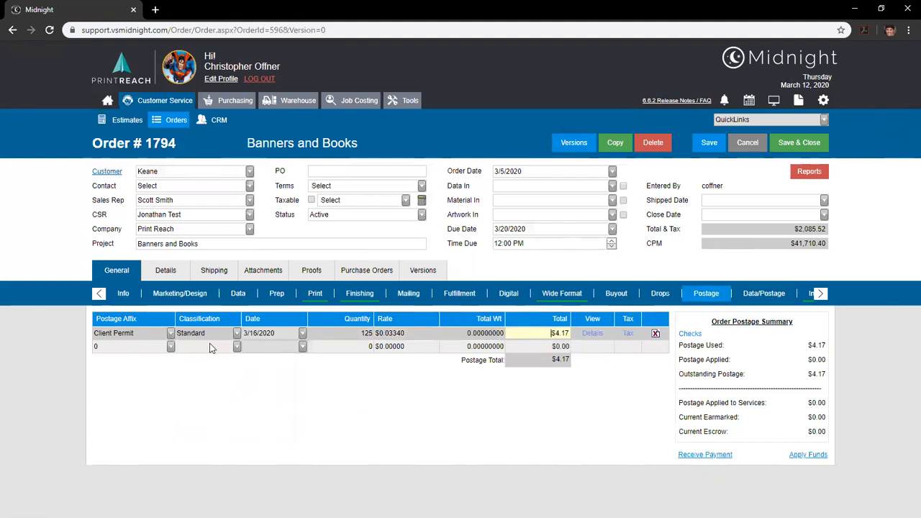
key(ctrl+a)
text(5)
click(584, 380)
key(Tab)
key(shift+Tab)
key(Return)
Add a Stamp postage line with the Standard classification and the date 3/16/2020.
click(171, 346)
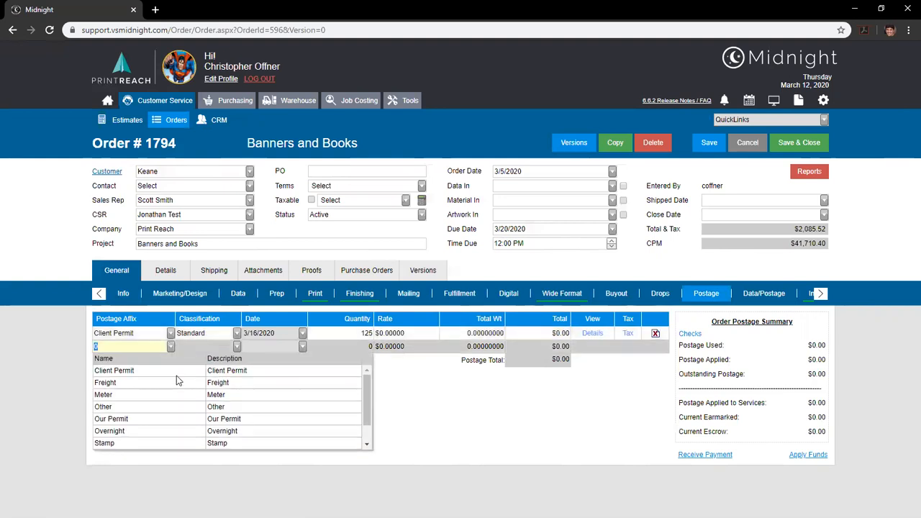
click(169, 438)
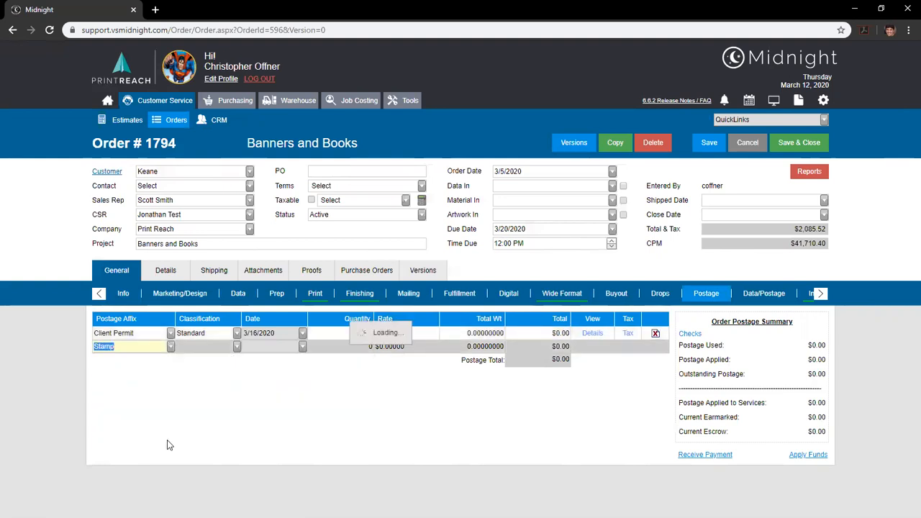
click(238, 347)
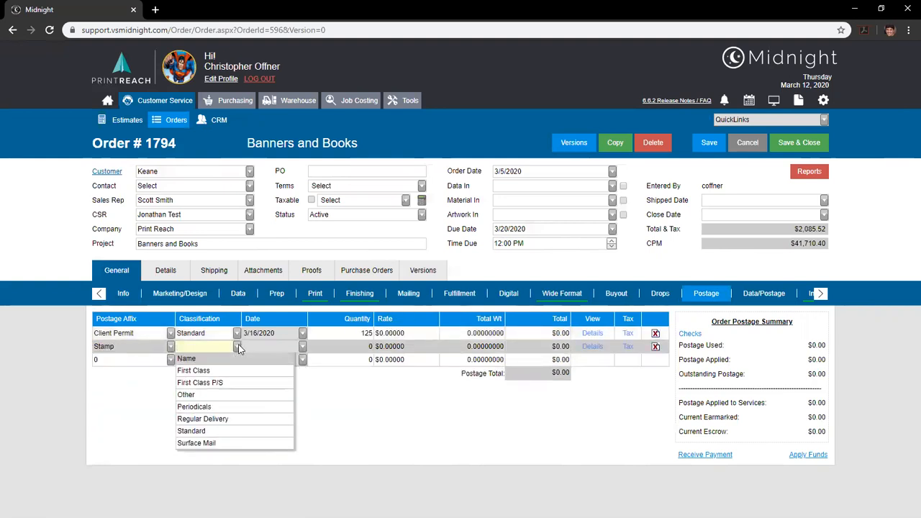
click(208, 430)
click(286, 347)
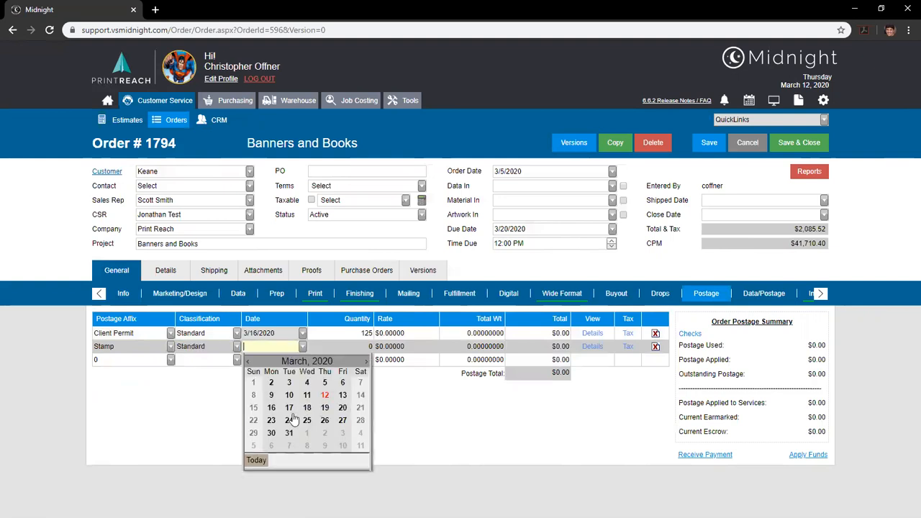
click(279, 418)
Set the Stamp line's quantity to 138 and its rate to $0.0672.
key(Tab)
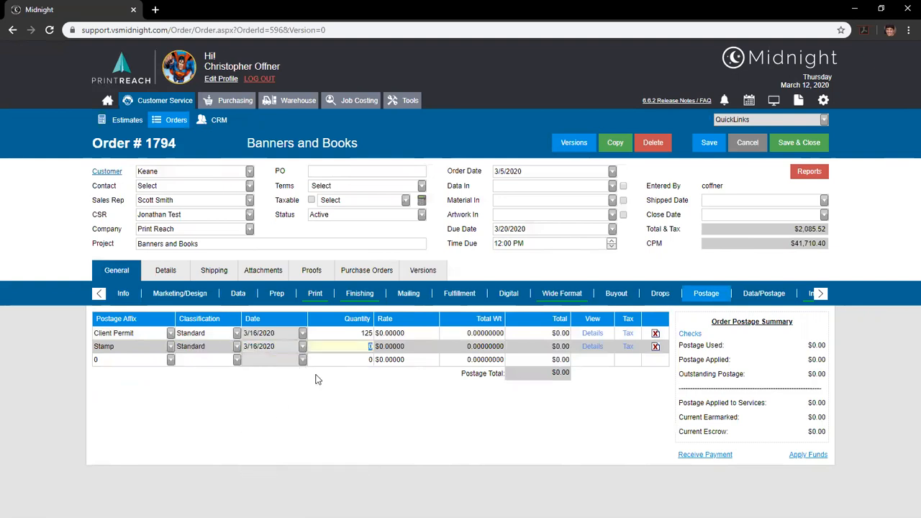
text(138)
key(Tab)
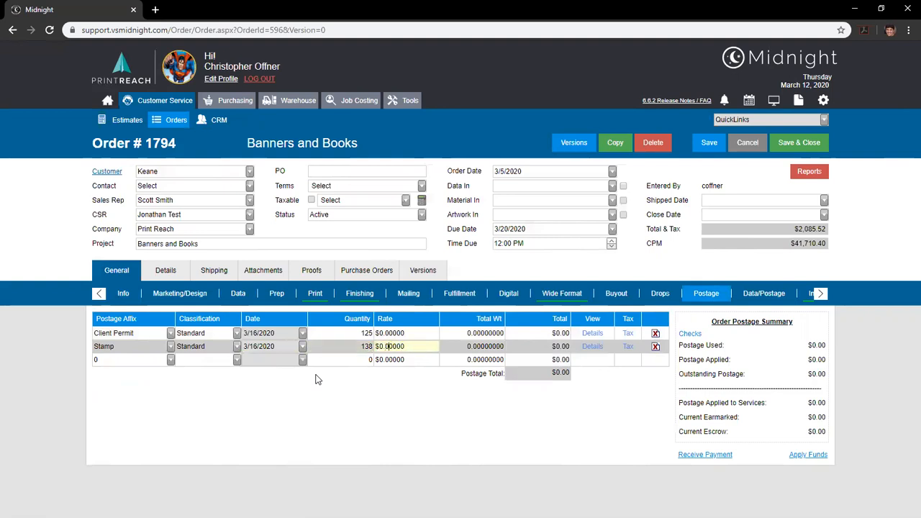
text(0672)
click(489, 392)
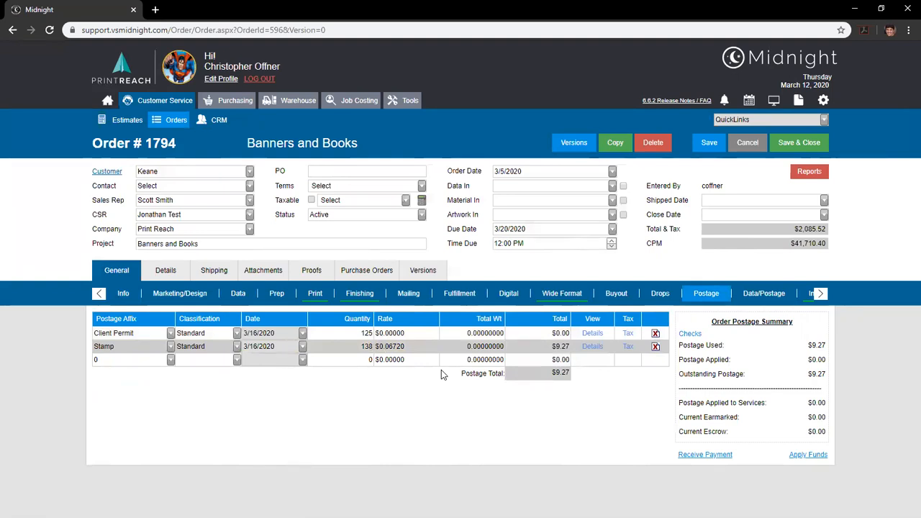
Add a Meter postage line with the Standard classification and the date 3/17/2020.
click(171, 360)
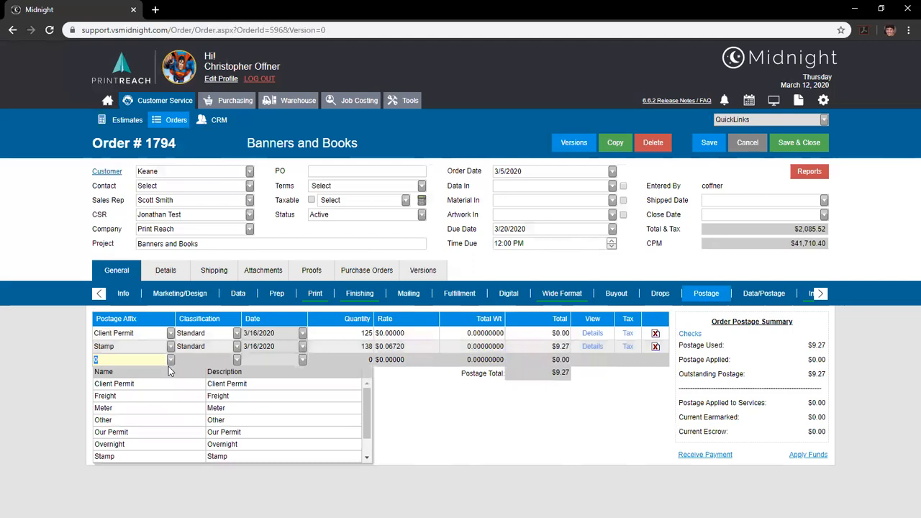
click(122, 408)
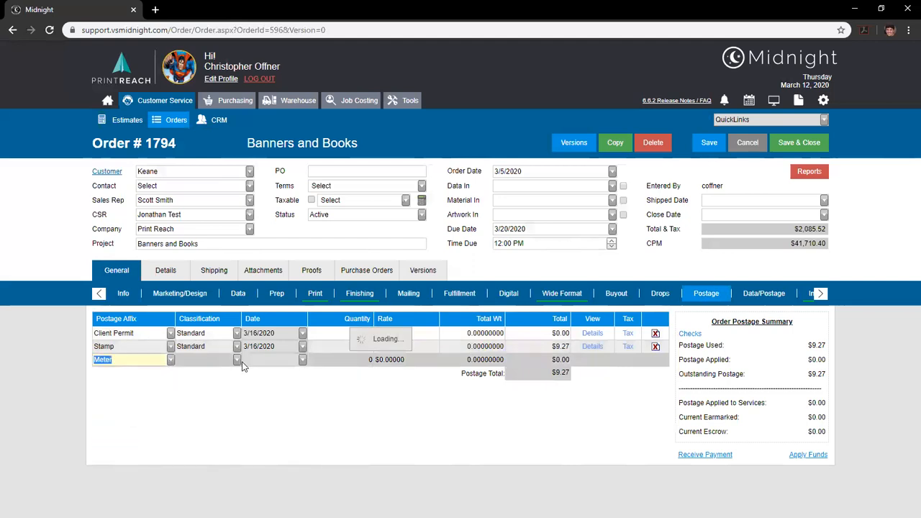
click(237, 362)
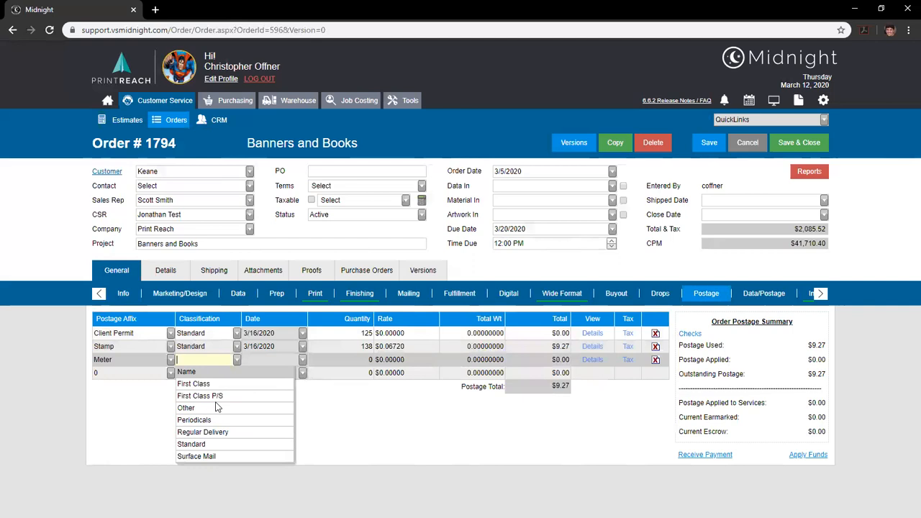
click(184, 446)
click(302, 359)
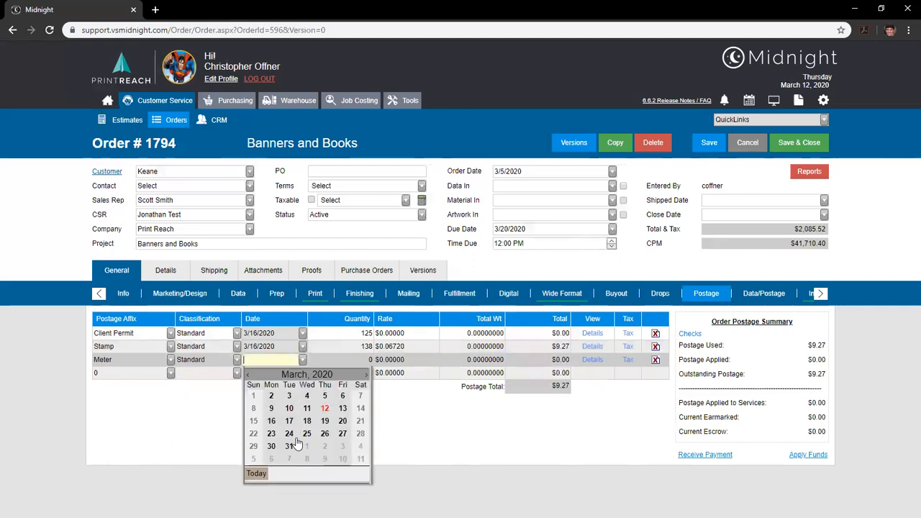
click(291, 426)
click(554, 434)
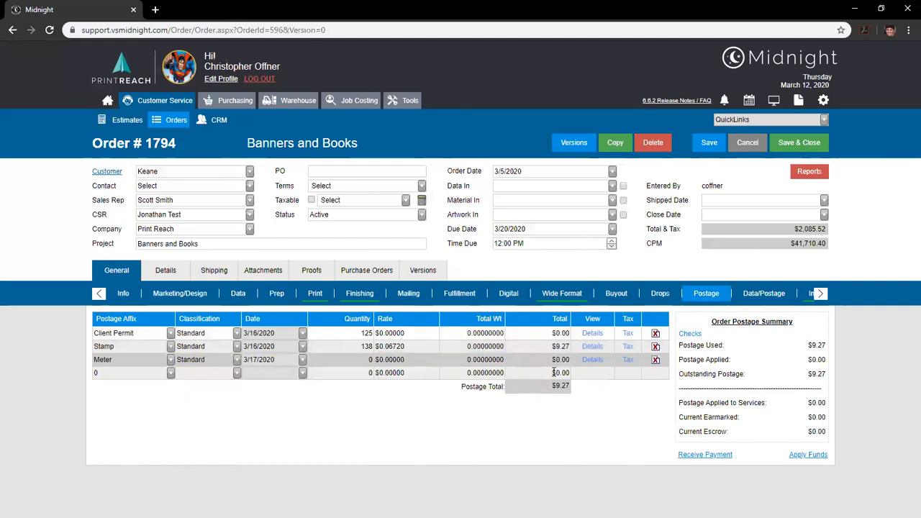
Set the Meter line's total to $10.00 without updating the postage rate.
click(554, 362)
text(10)
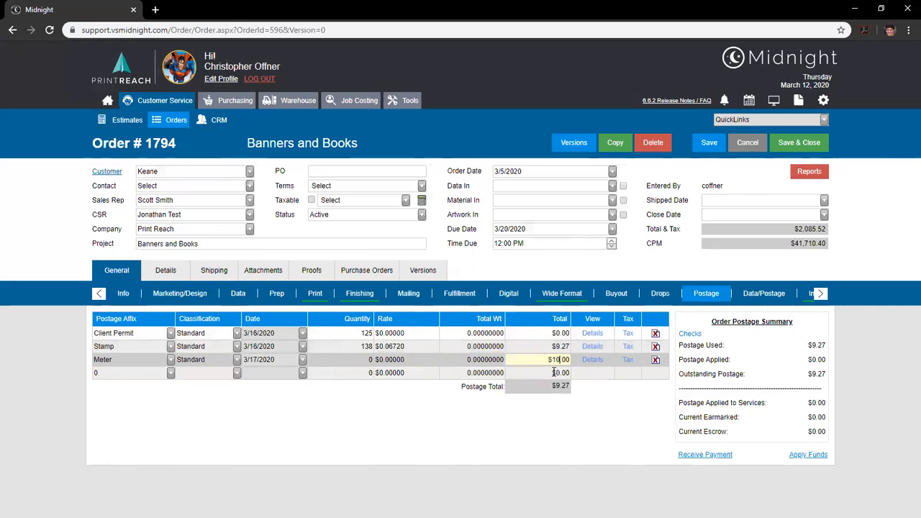
click(594, 417)
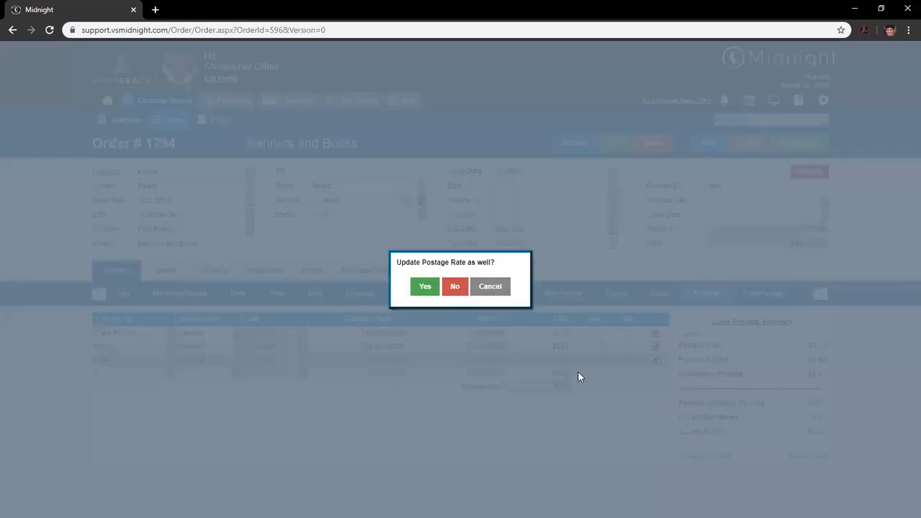
key(Tab)
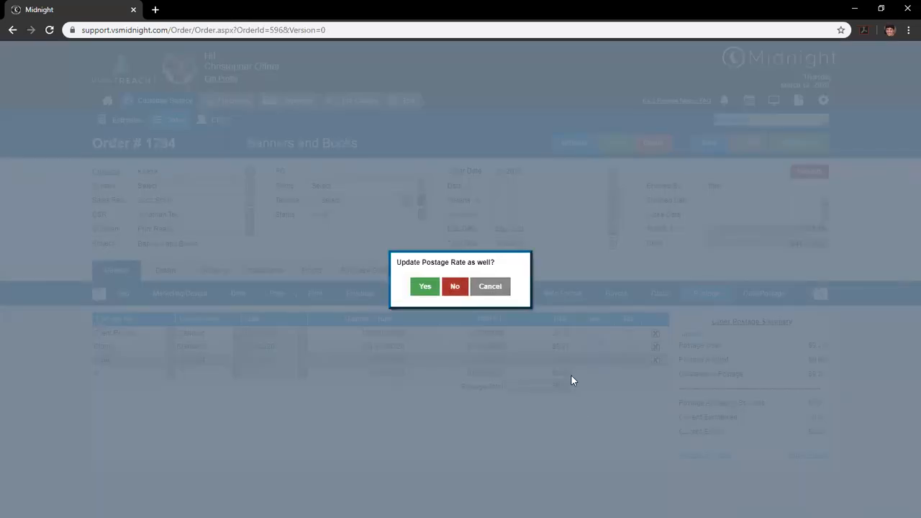
key(Return)
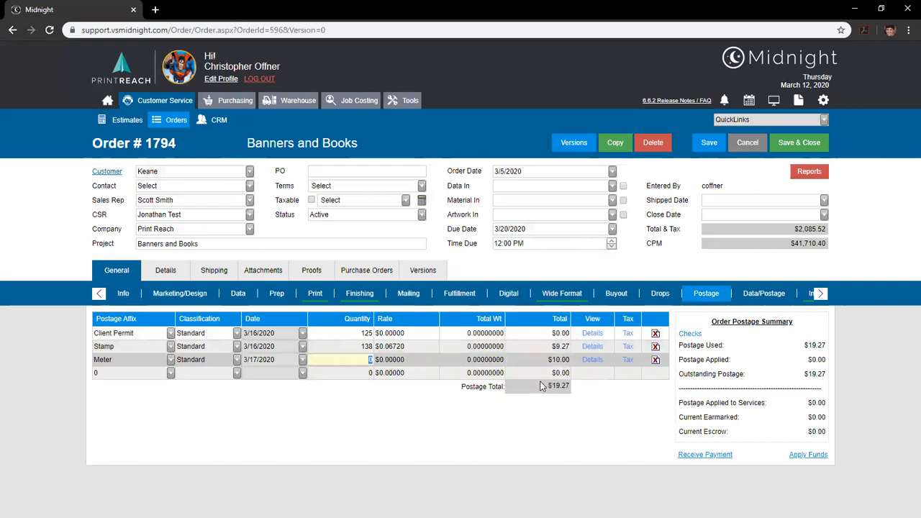
Set the Meter line's quantity to 62 and enter its total as $10.00 again, without updating the rate.
text(63)
key(Tab)
text(10)
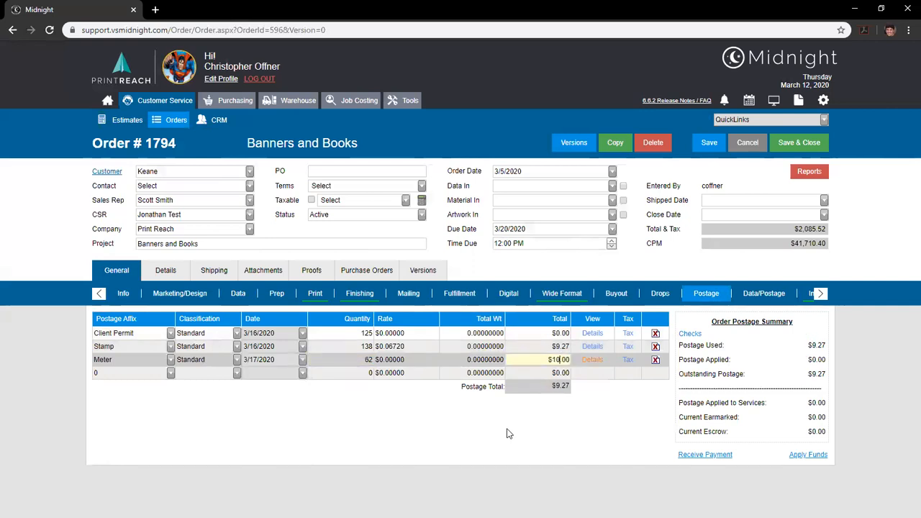
click(619, 400)
key(Return)
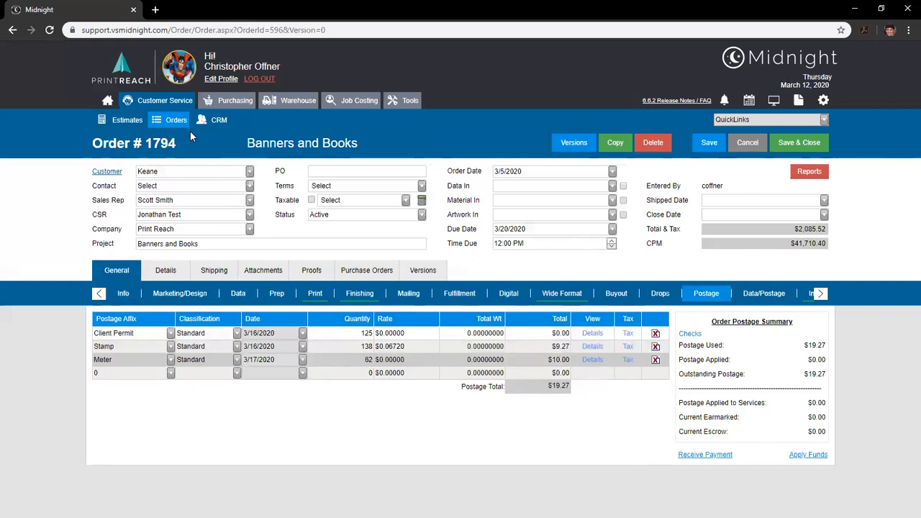
Check the required-postage field in the Data/Postage section, then go back and examine the postage used in the order postage summary.
click(758, 294)
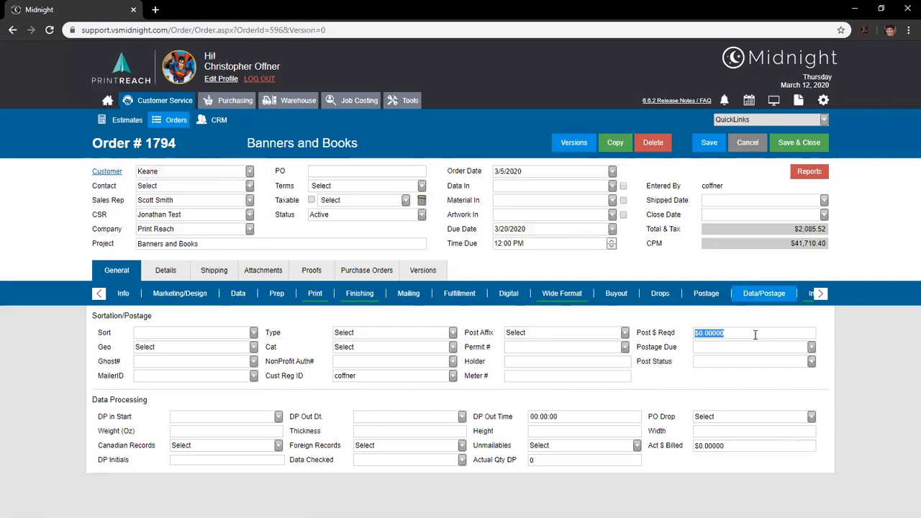
click(723, 295)
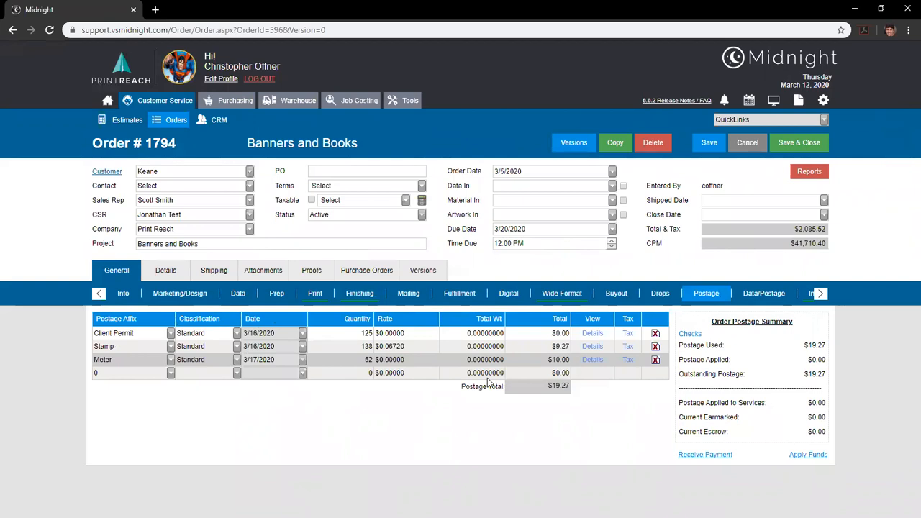
drag(806, 346, 825, 345)
click(824, 345)
Copy the "Banners and Books" version to a new version "v2 Banners and Books" with quantity 150, and save it.
click(423, 269)
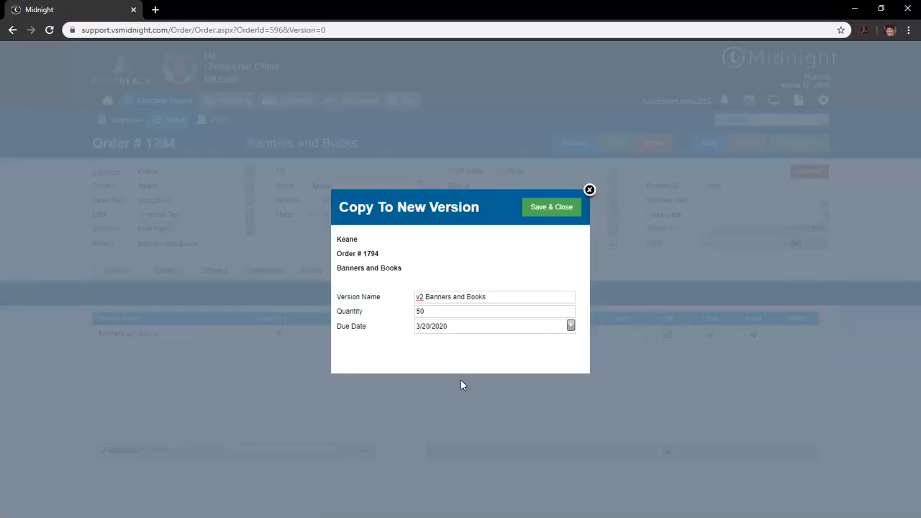
key(Tab)
text(150)
key(Tab)
key(Return)
key(Tab)
key(Return)
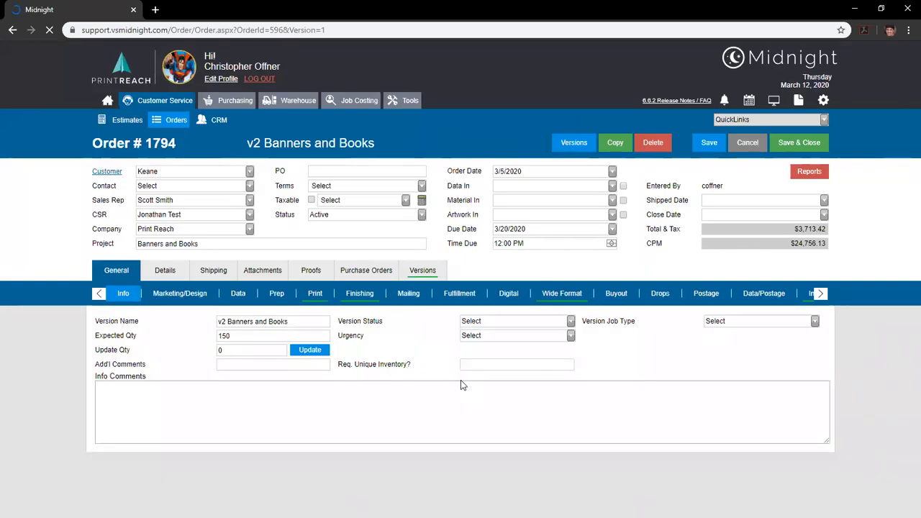
Add a Stamp postage line with Standard classification and quantity 145 to the "v2 Banners and Books" version.
click(276, 299)
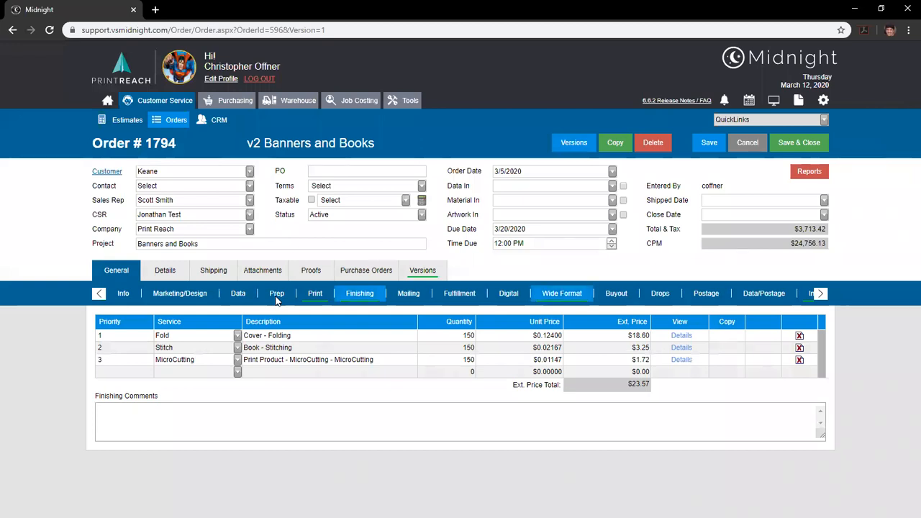
click(705, 294)
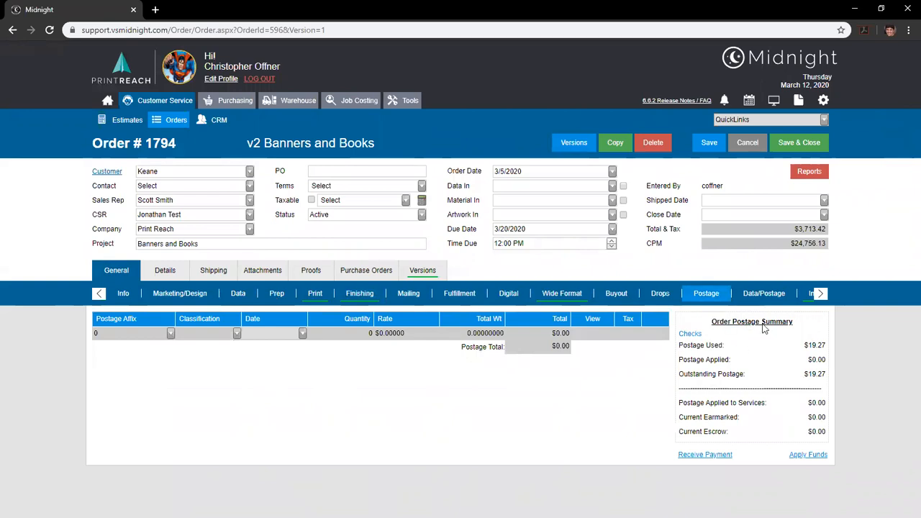
click(170, 333)
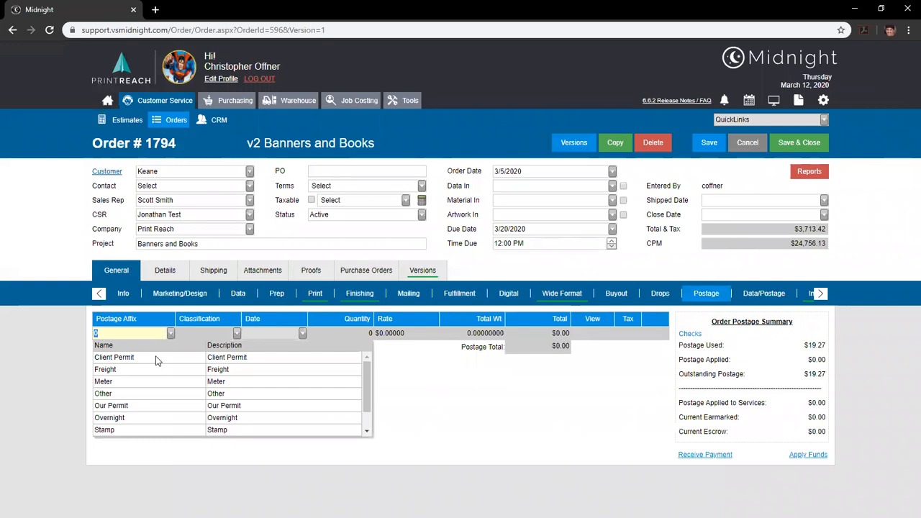
click(135, 429)
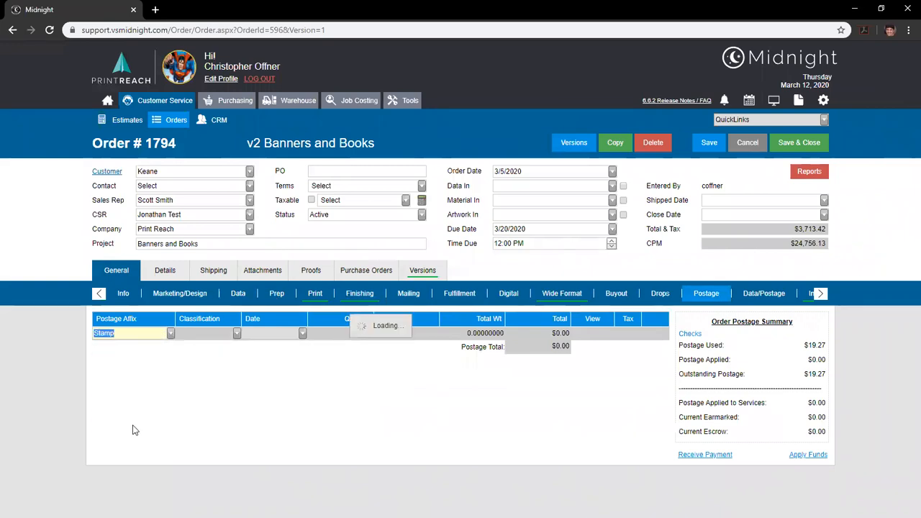
click(236, 337)
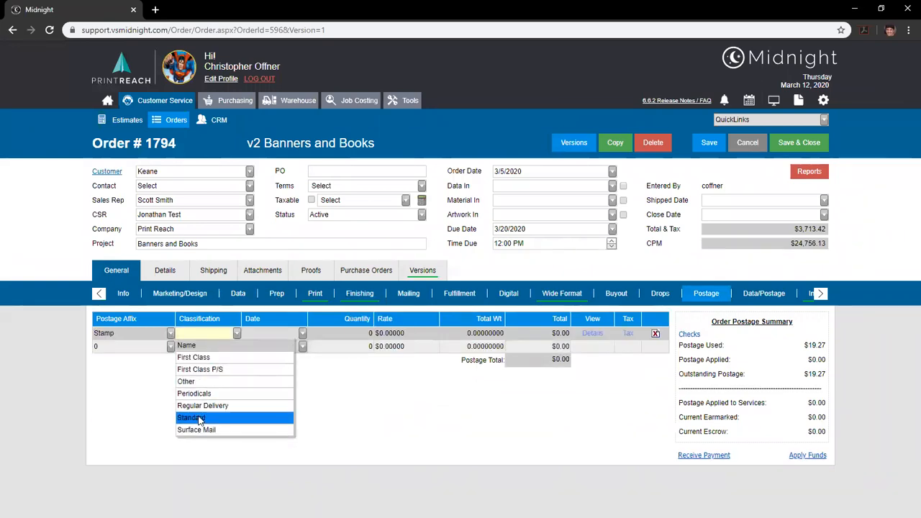
click(198, 416)
text(145)
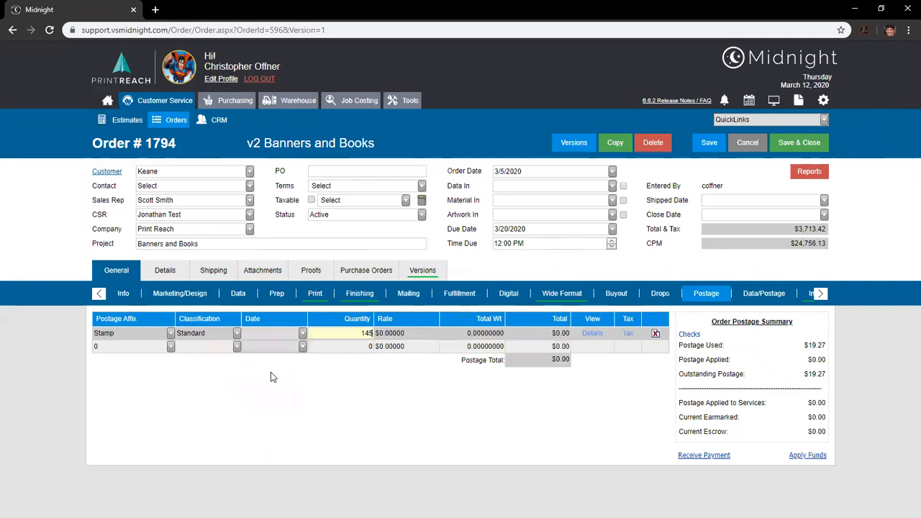
key(Tab)
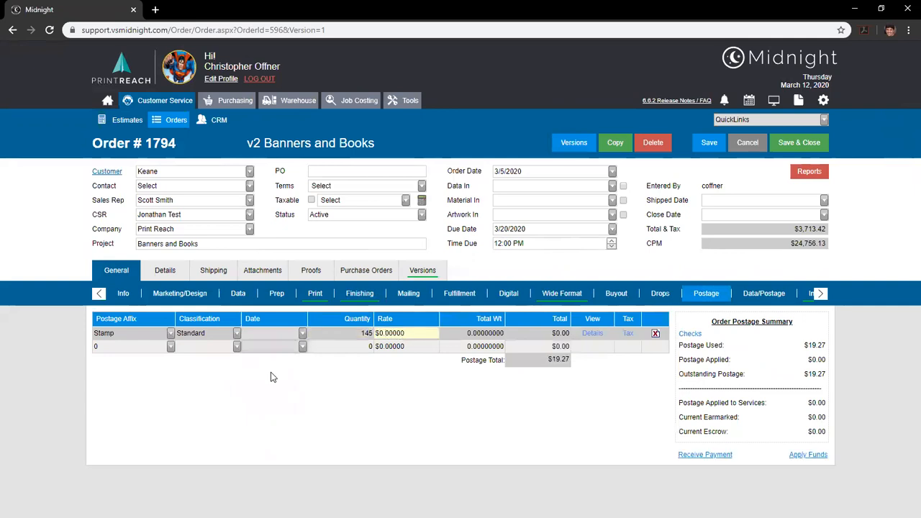
Set the Stamp line's rate to $0.06720 and save the "v2 Banners and Books" version.
text(672)
key(Tab)
click(494, 382)
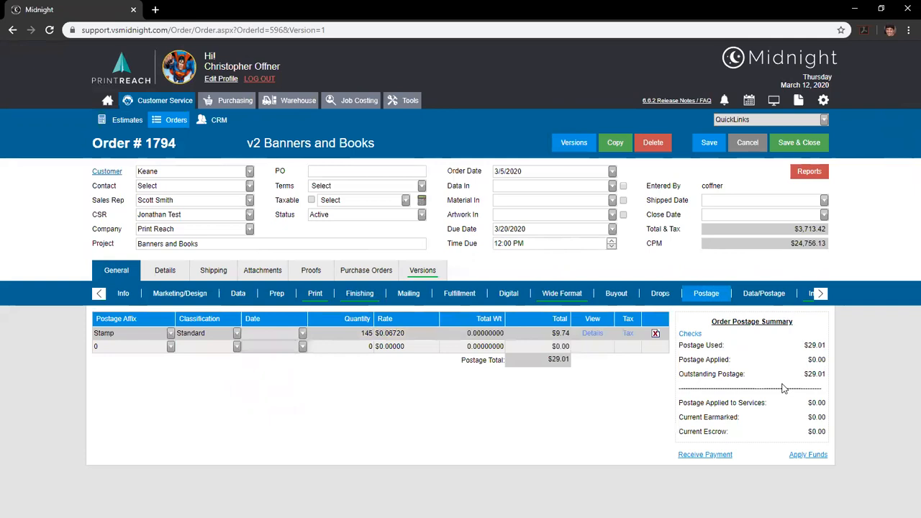
click(698, 146)
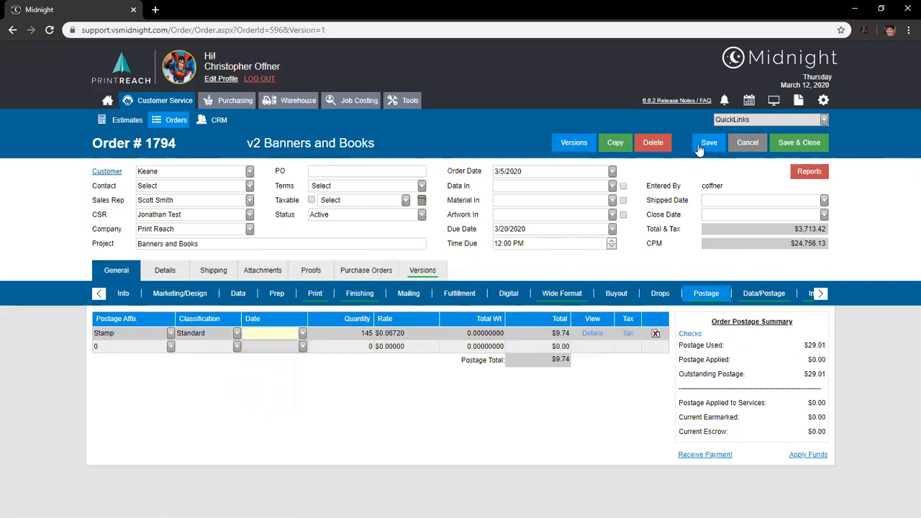
click(698, 148)
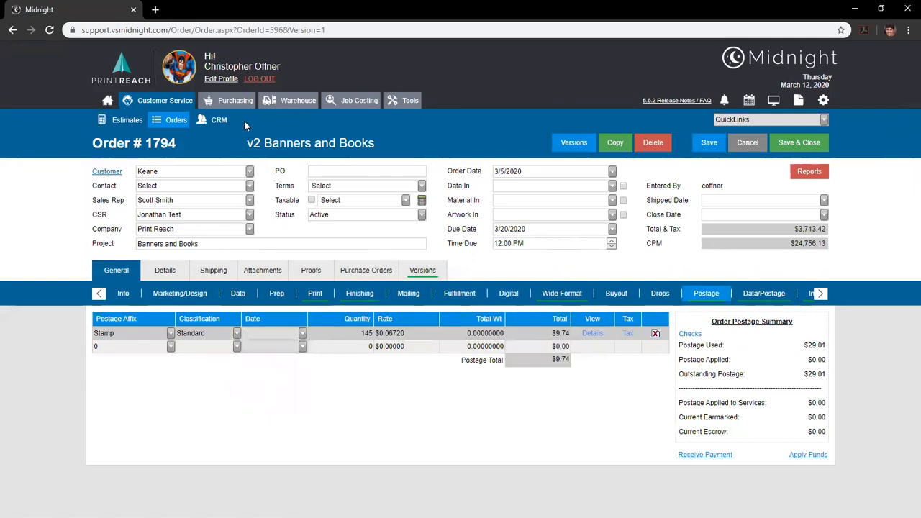
Open the Keane customer record's postage accounts in the CRM and add the Main deposit account.
click(219, 131)
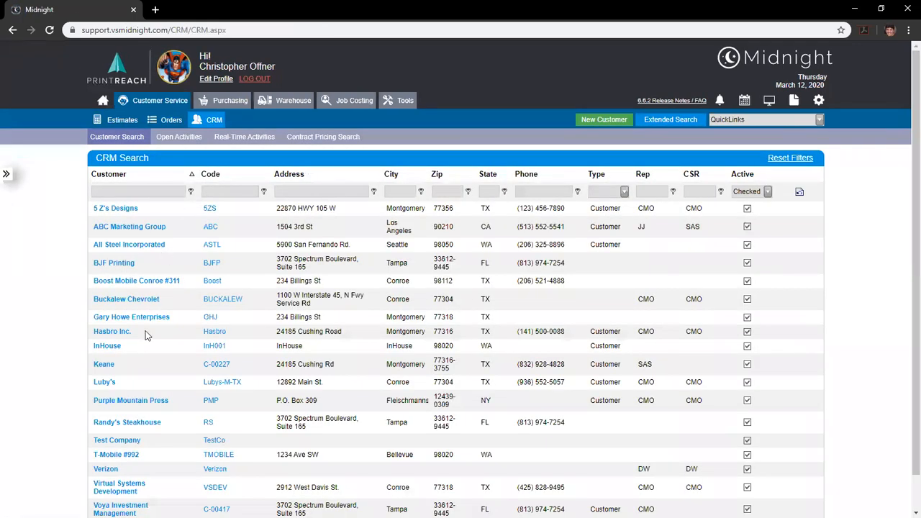
scroll(144, 335, down, 1)
click(103, 327)
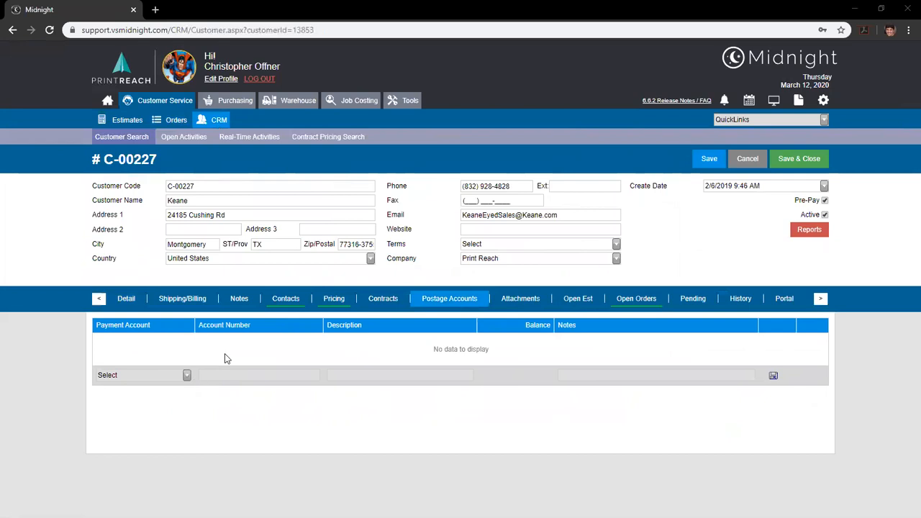
click(187, 375)
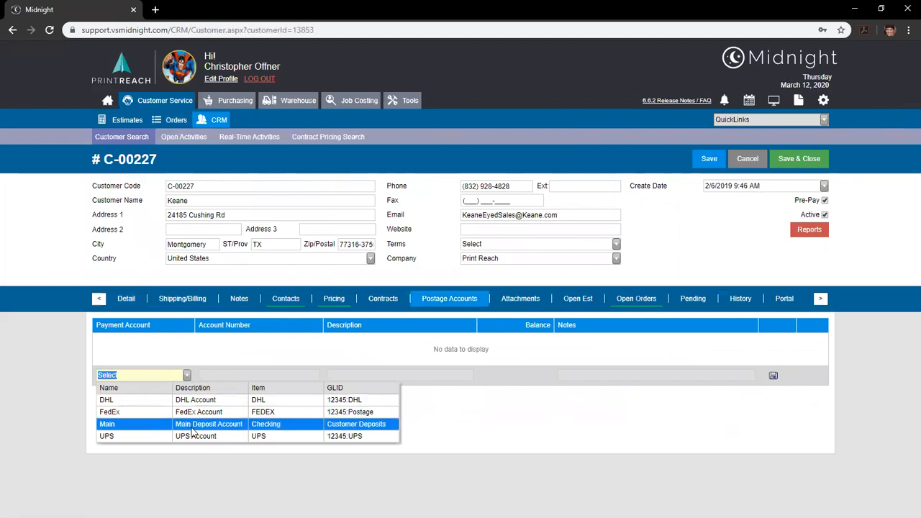
click(193, 430)
click(774, 376)
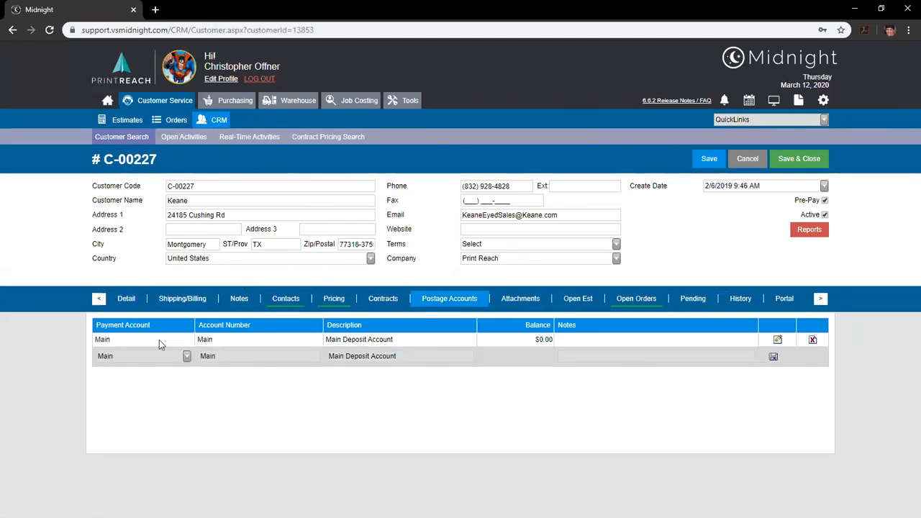
Add the UPS account to Keane's postage accounts, then save and close the customer record.
click(186, 357)
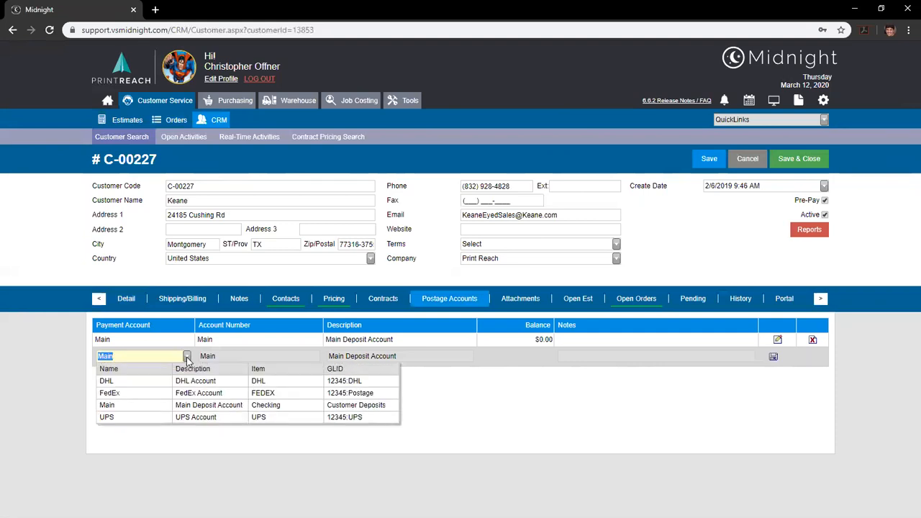
click(206, 417)
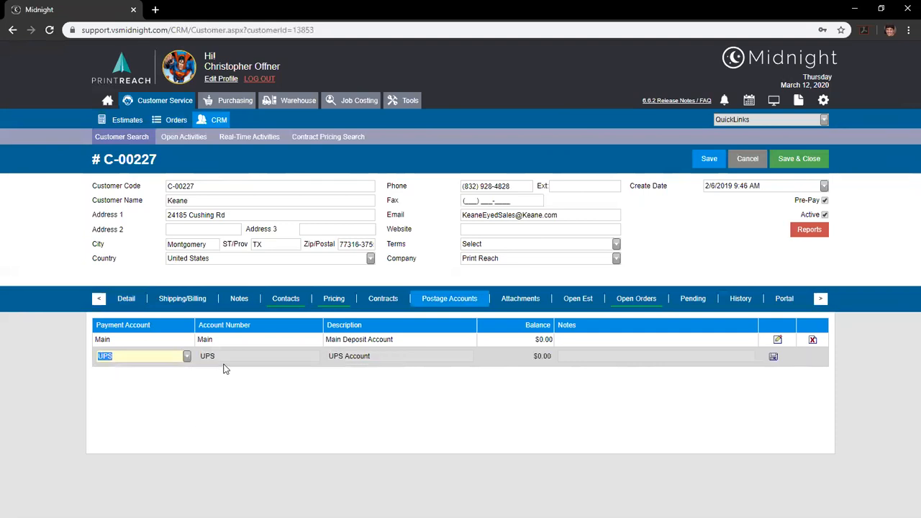
click(772, 357)
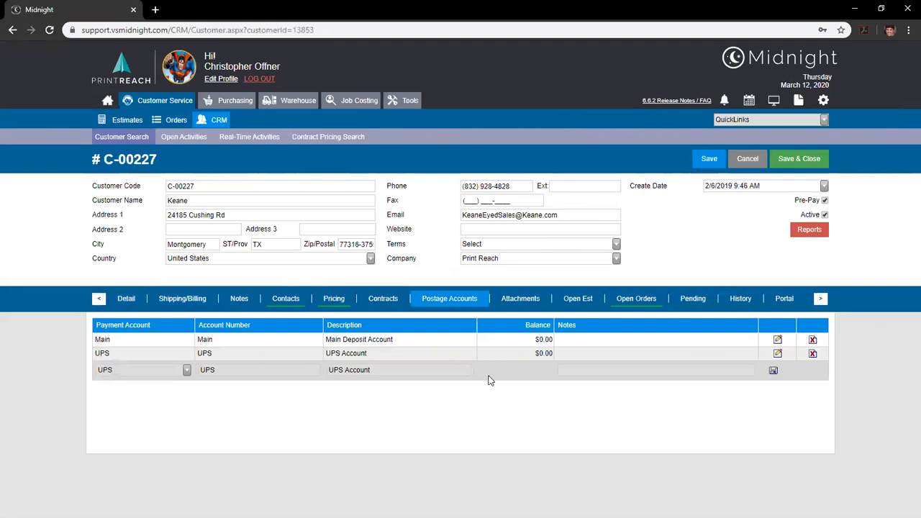
click(785, 159)
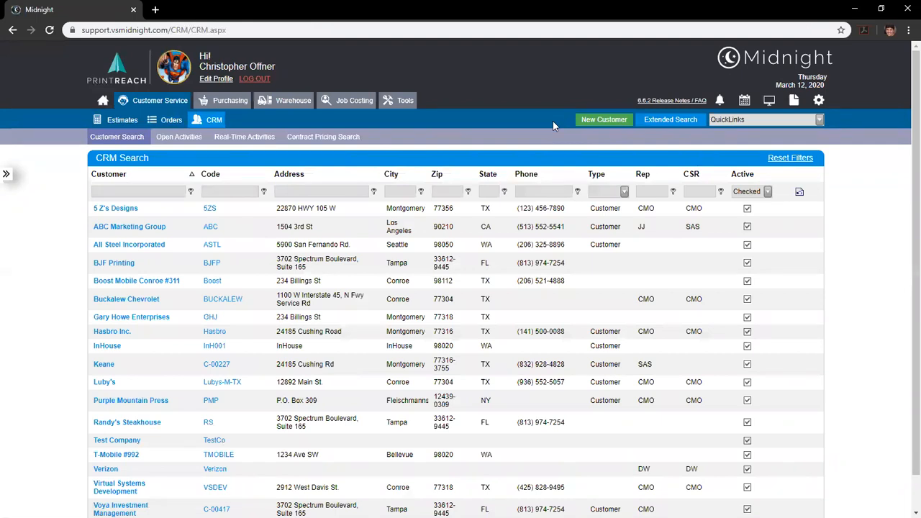
Reopen the "Banners and Books" order and examine the current escrow in its order postage summary.
click(167, 123)
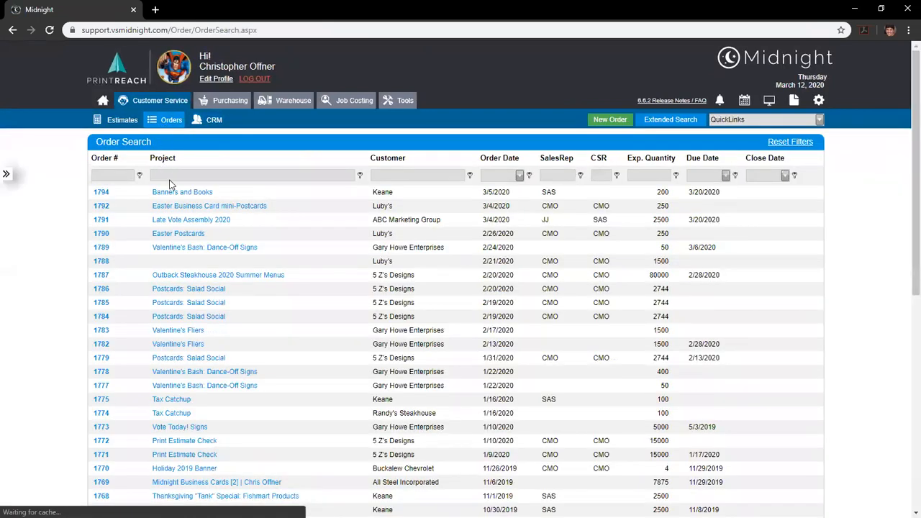
click(177, 198)
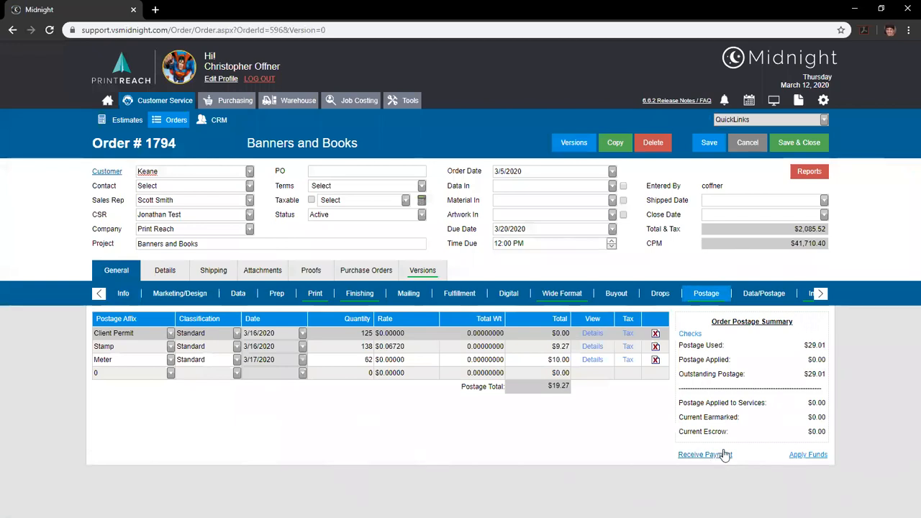
drag(679, 430, 826, 431)
click(813, 434)
Start receiving a postage payment from the order into the Main deposit account, with check number Keane_031220.
click(709, 455)
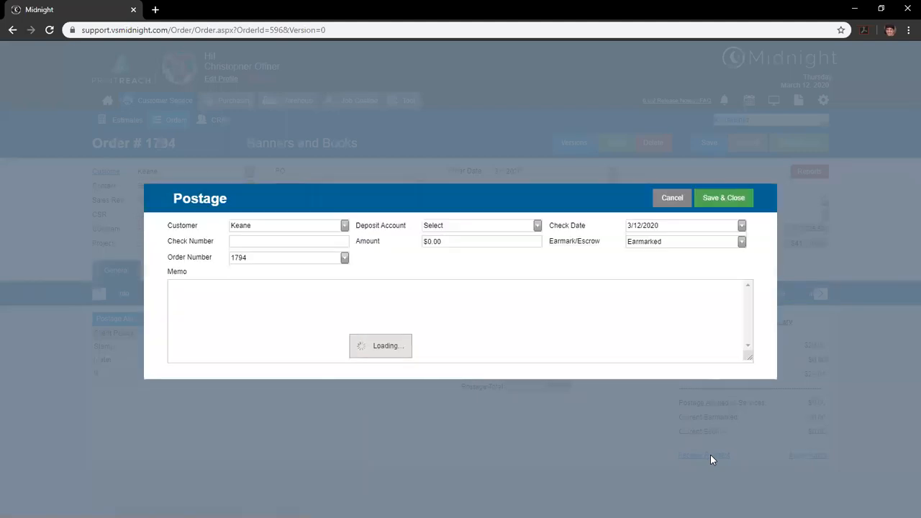
key(Tab)
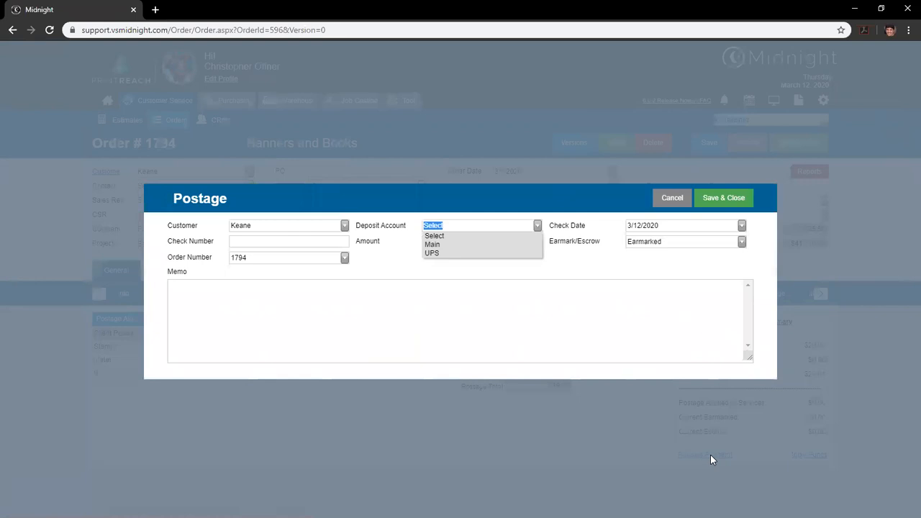
key(Down)
key(Return)
key(Tab)
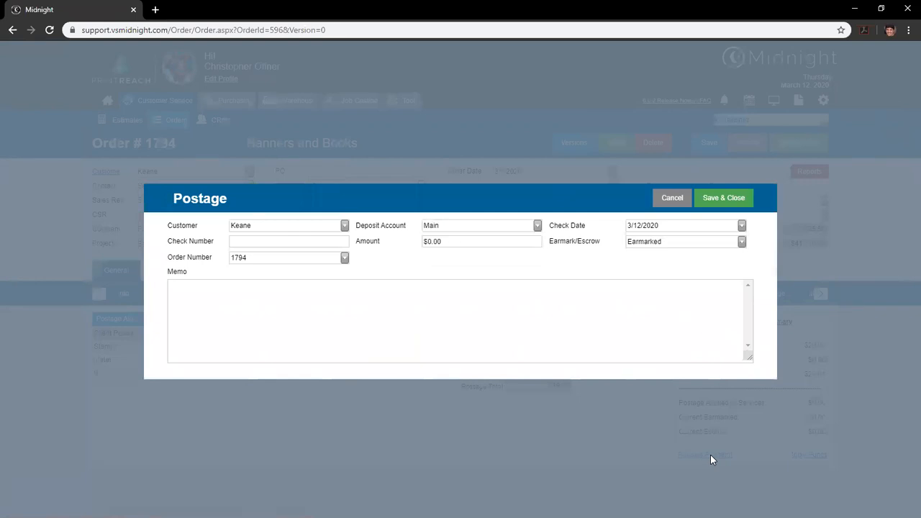
text(Keane_031220)
key(Tab)
Set the postage payment's amount to $5,000.00 and designate it as Escrow.
text(5000)
key(Tab)
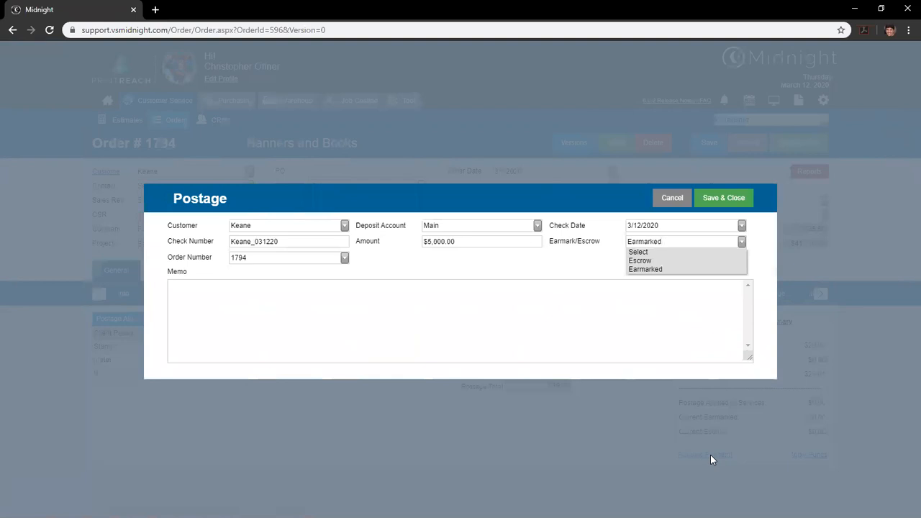
key(Up)
key(Return)
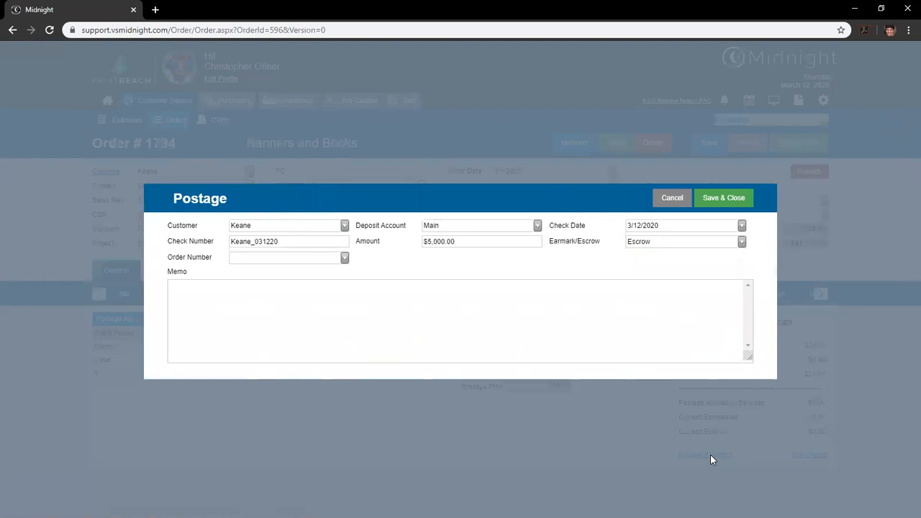
Try designating the payment as Earmarked, then return it to Escrow.
key(alt+Down)
key(Down)
key(Return)
key(alt+Down)
key(Up)
key(Return)
key(shift+Tab)
key(Tab)
key(alt+Down)
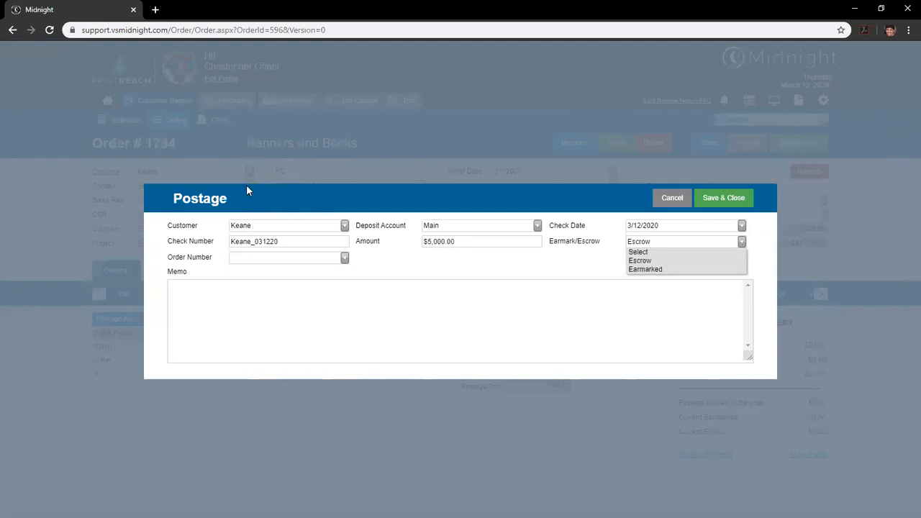
key(Escape)
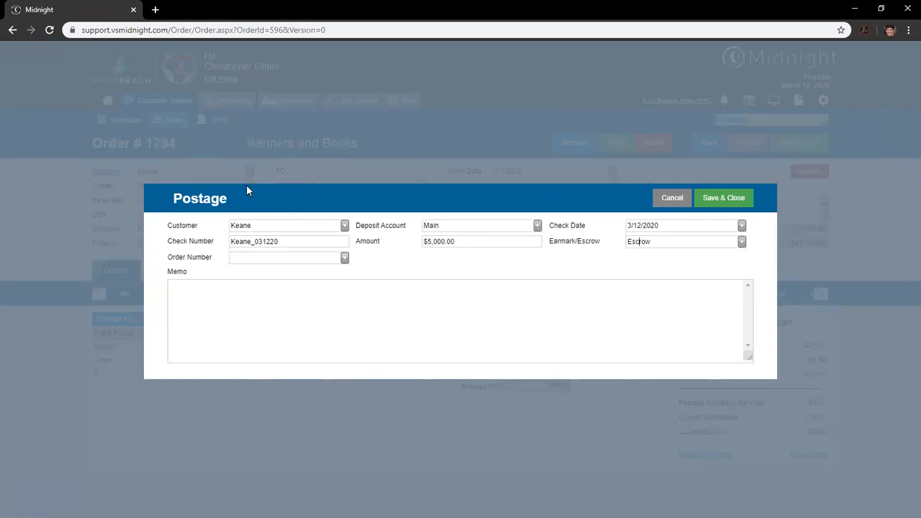
Save and close the escrow payment, then check the current escrow in the order postage summary.
click(735, 201)
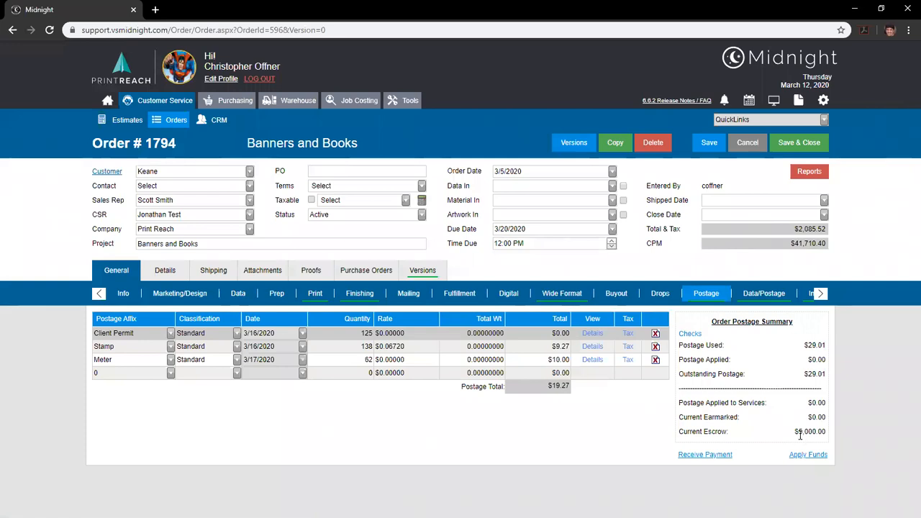
drag(798, 433, 827, 434)
click(831, 436)
Start a second postage payment, Earmarked for this order, with check number Keane_Earmark_031220 and amount $25.00.
click(720, 459)
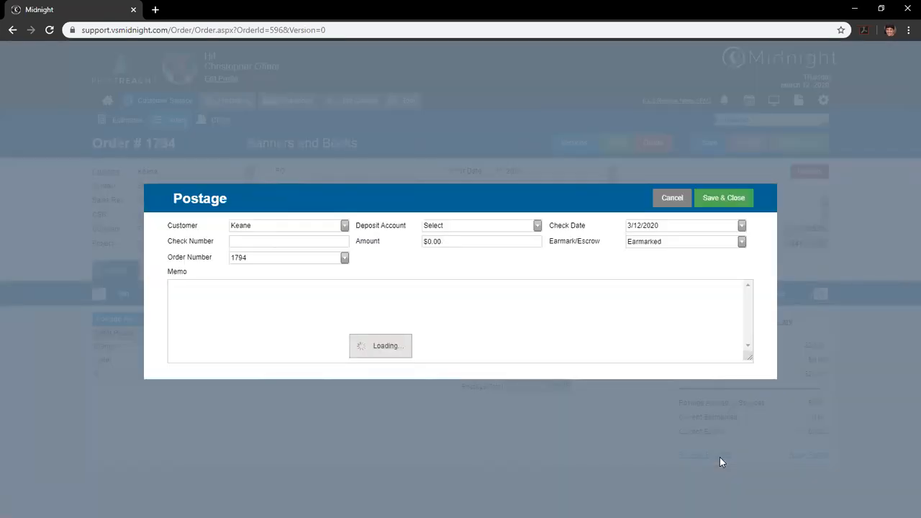
click(266, 243)
text(Keane )
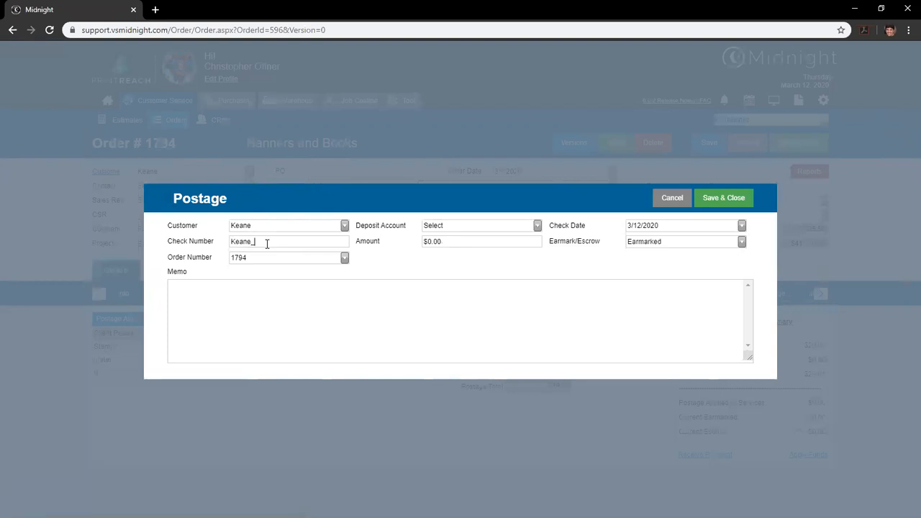
text(Earmark_031220)
key(Tab)
text(250)
key(BackSpace)
Choose Main as the earmarked payment's deposit account, then save and close the payment.
click(740, 206)
key(Down)
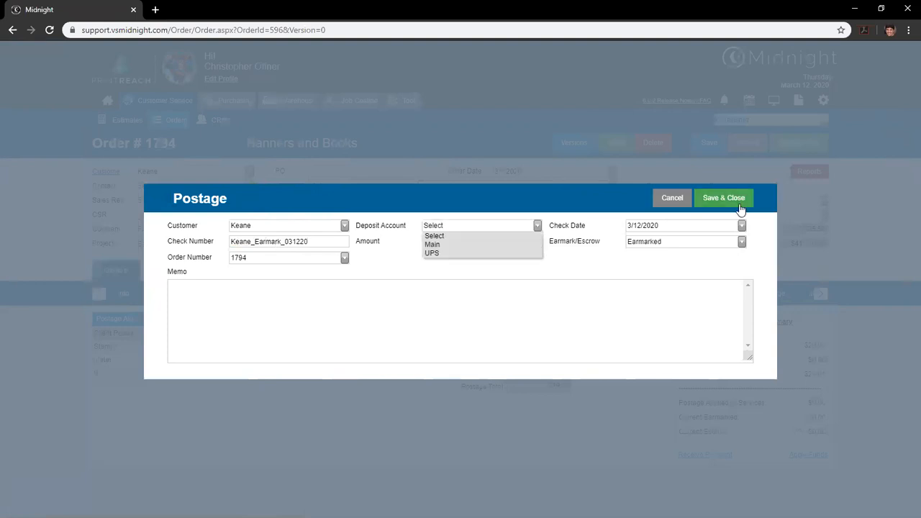
key(Return)
key(Tab)
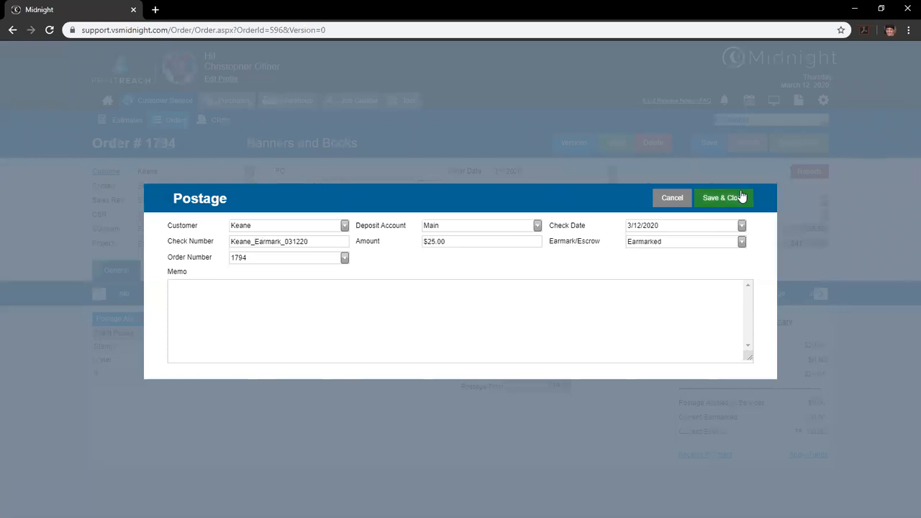
click(742, 197)
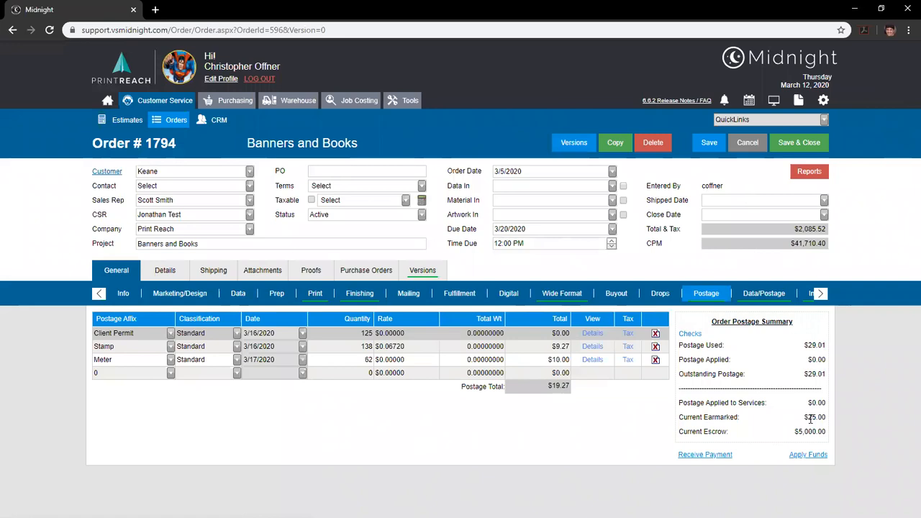
Examine the earmarked, escrow and applied postage amounts in the order postage summary.
drag(809, 417, 826, 431)
click(766, 400)
drag(678, 360, 710, 360)
drag(706, 359, 732, 360)
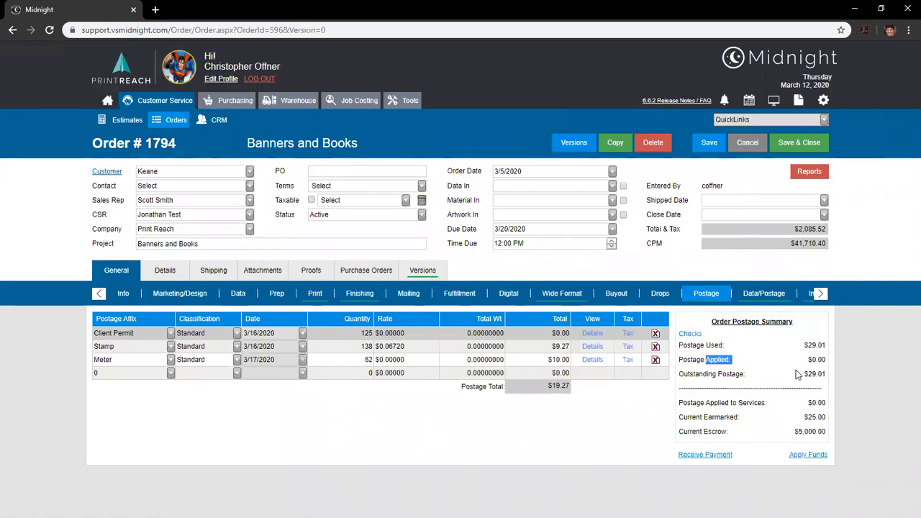
click(817, 402)
Apply $25.00 of the Main account's earmarked funds to the order's postage, save and close, then check the order postage summary.
click(809, 455)
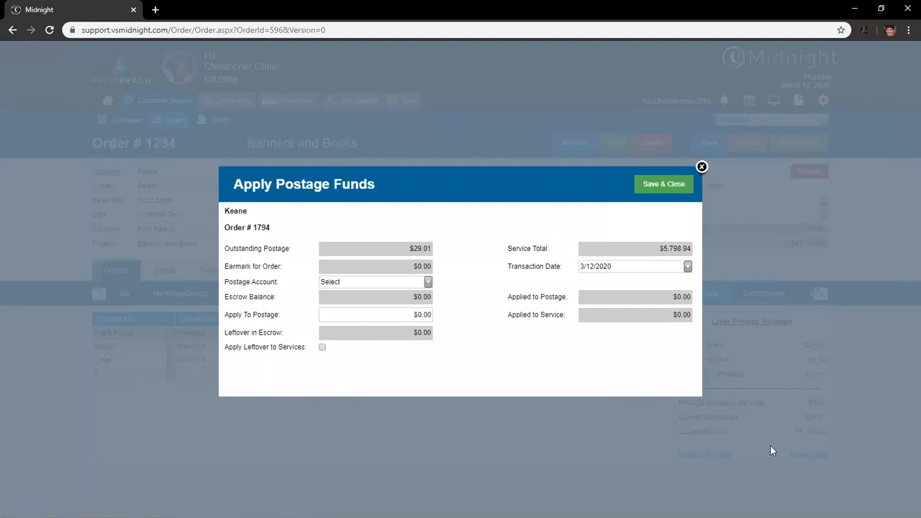
key(Tab)
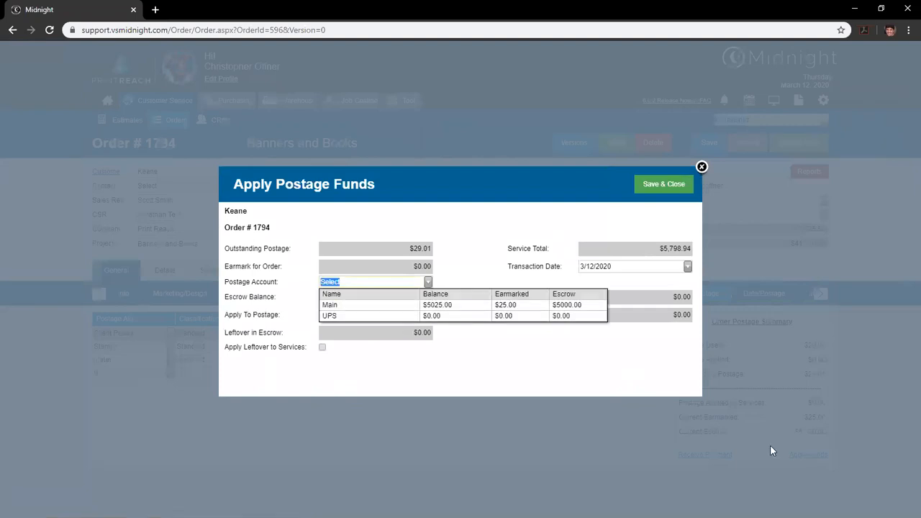
key(Down)
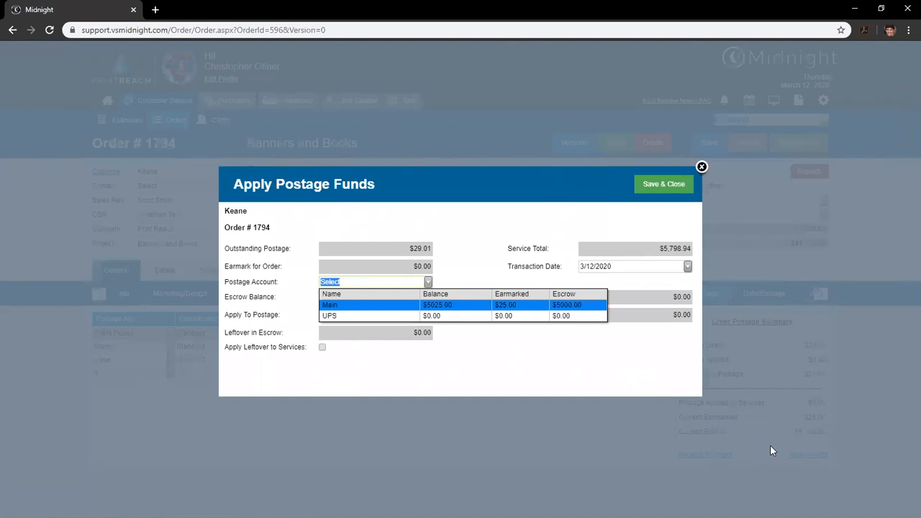
key(Up)
key(Up)
key(Up)
key(Return)
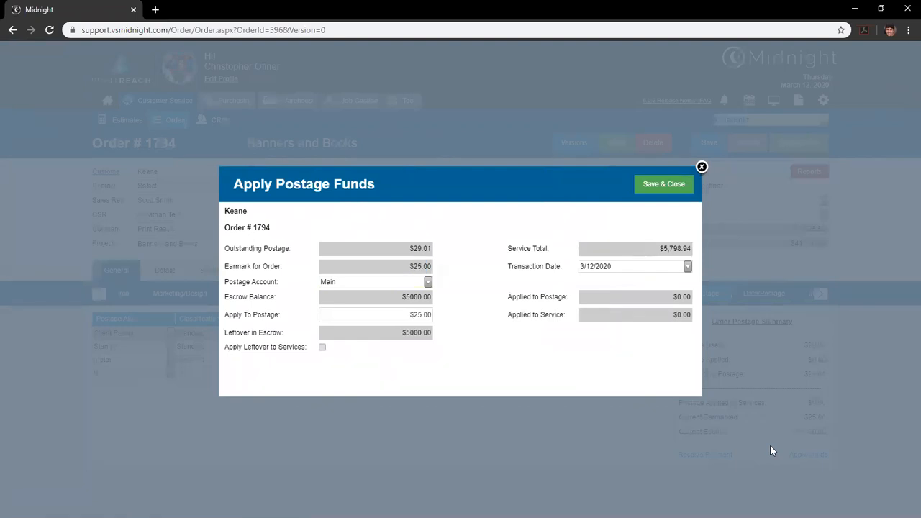
click(663, 184)
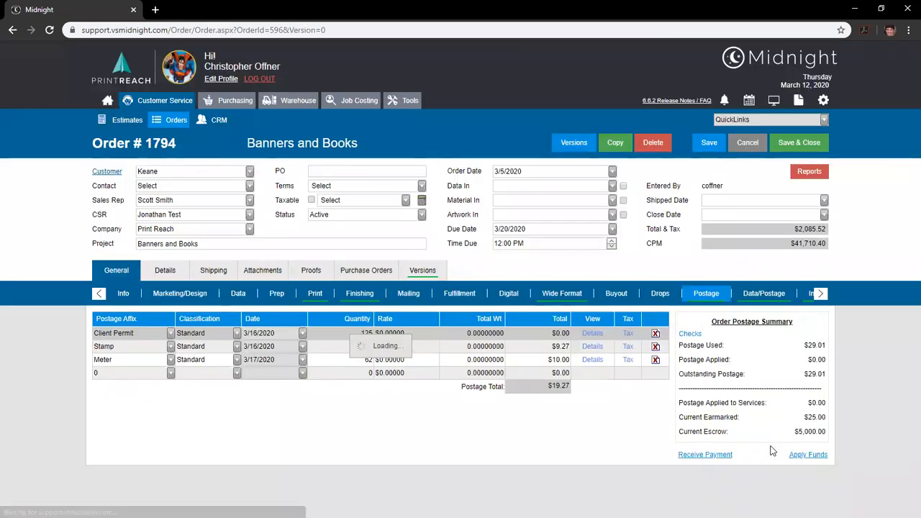
mouse_move(809, 359)
mouse_down()
mouse_move(826, 360)
mouse_move(787, 402)
mouse_move(810, 374)
mouse_up()
click(813, 360)
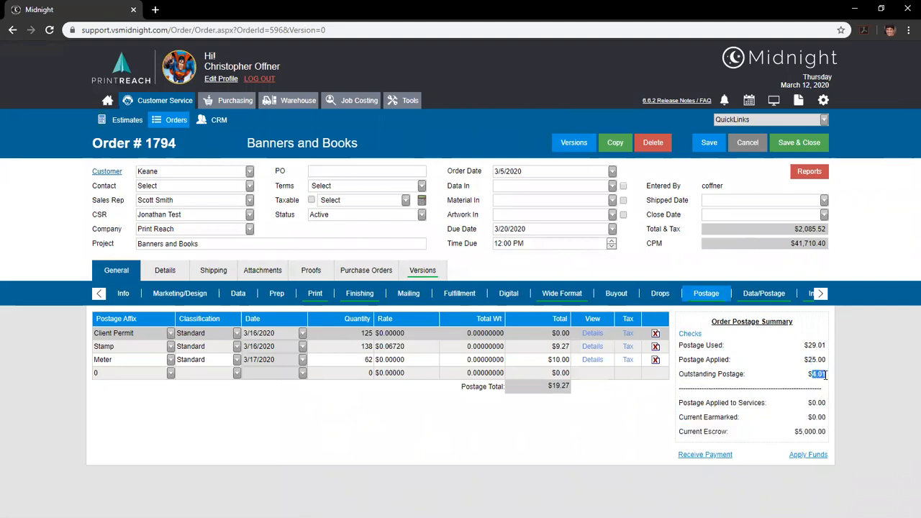
click(827, 232)
drag(794, 230, 825, 229)
click(797, 212)
Apply $4.01 from the Main account's escrow to postage, apply the leftover to services, then save and close.
click(808, 455)
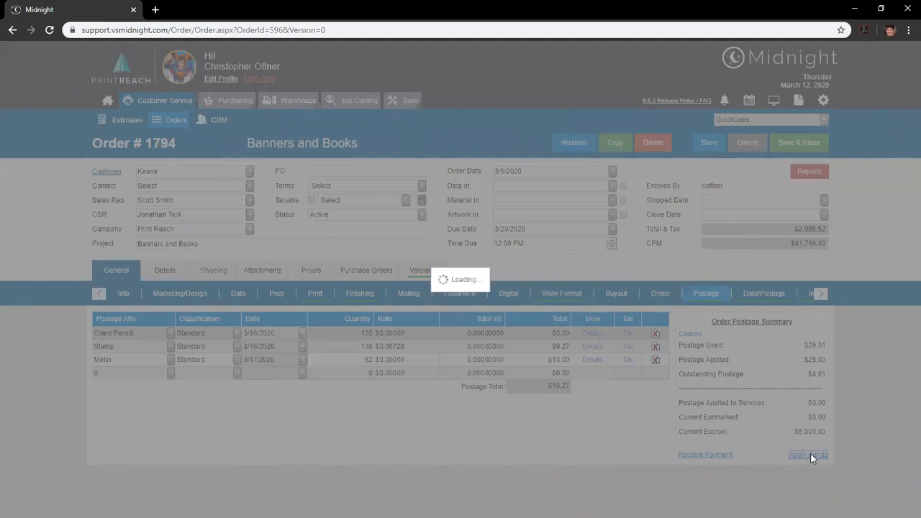
key(Tab)
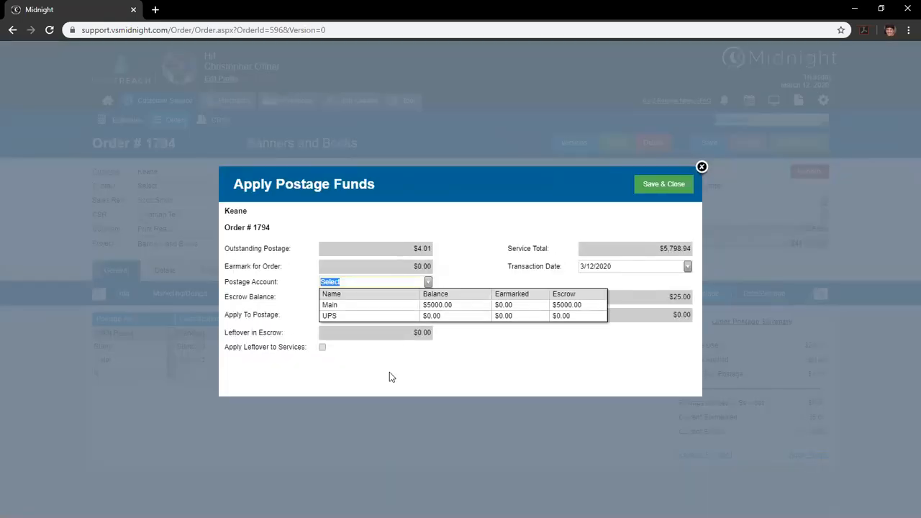
key(Down)
key(Return)
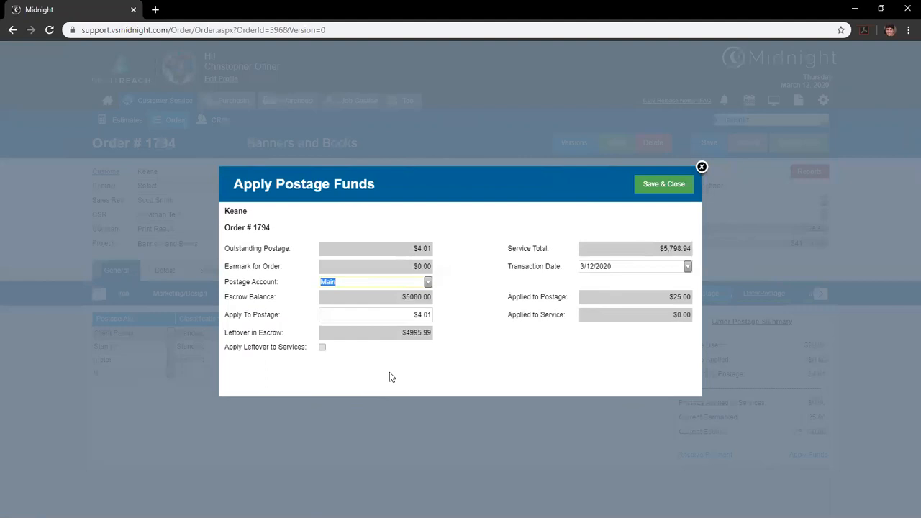
key(Tab)
key(Tab)
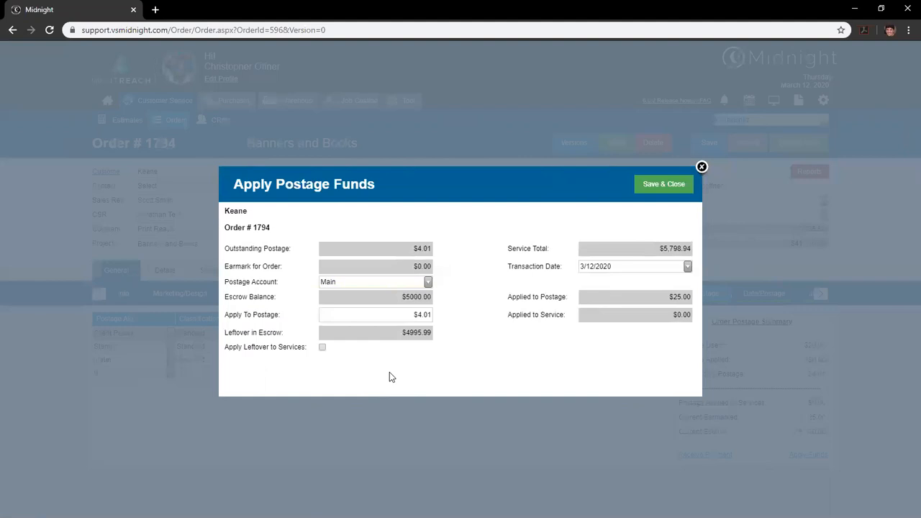
mouse_move(663, 248)
mouse_down()
mouse_move(691, 248)
mouse_move(663, 248)
mouse_up()
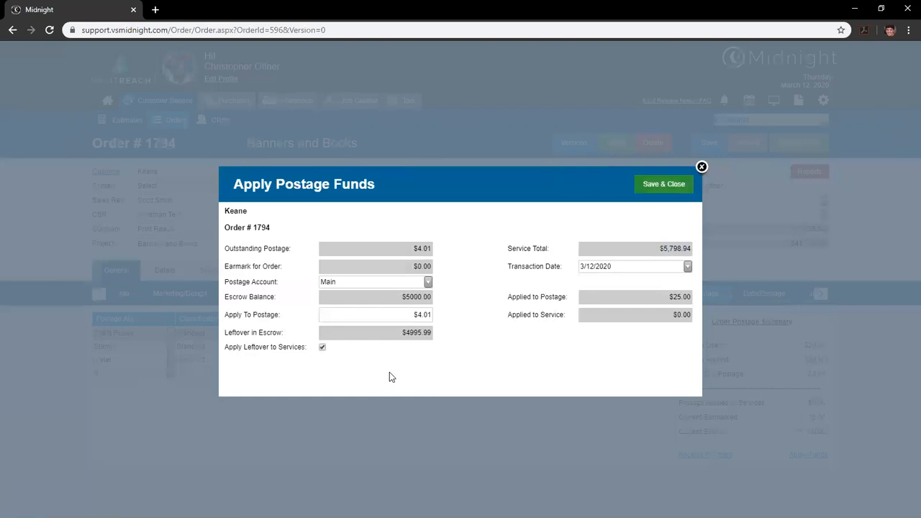
click(663, 184)
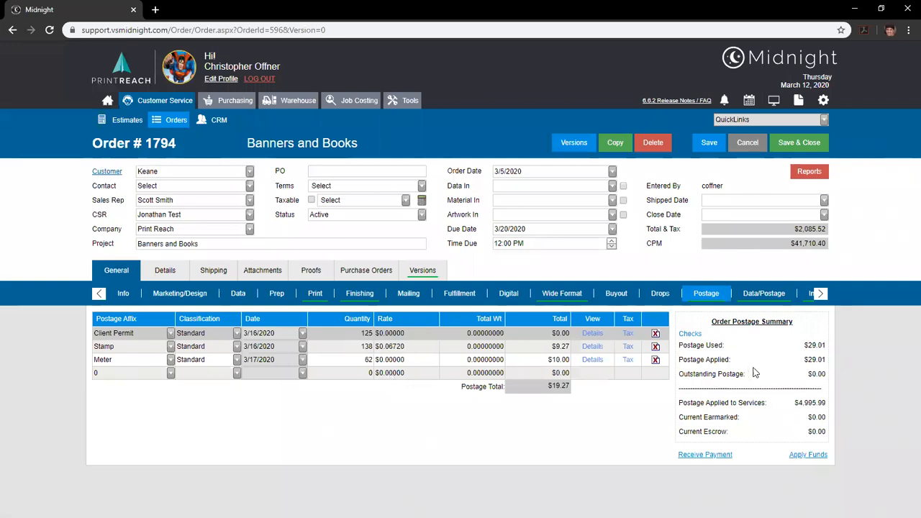
Compare the postage applied to services with the order total and the combined versions total, then save and close the order.
double_click(815, 360)
click(819, 359)
mouse_move(797, 404)
mouse_down()
mouse_move(826, 403)
mouse_move(799, 403)
mouse_up()
drag(797, 229, 827, 231)
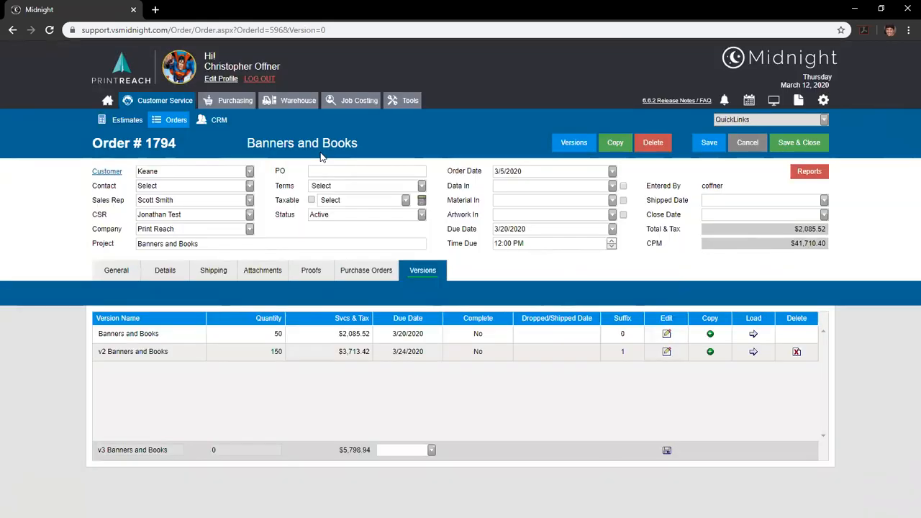
drag(343, 452, 370, 459)
click(365, 421)
click(114, 272)
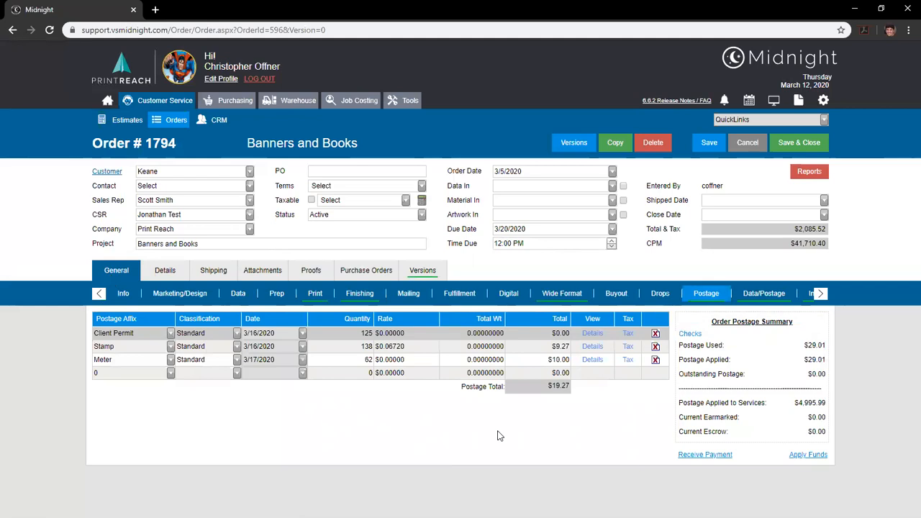
click(798, 144)
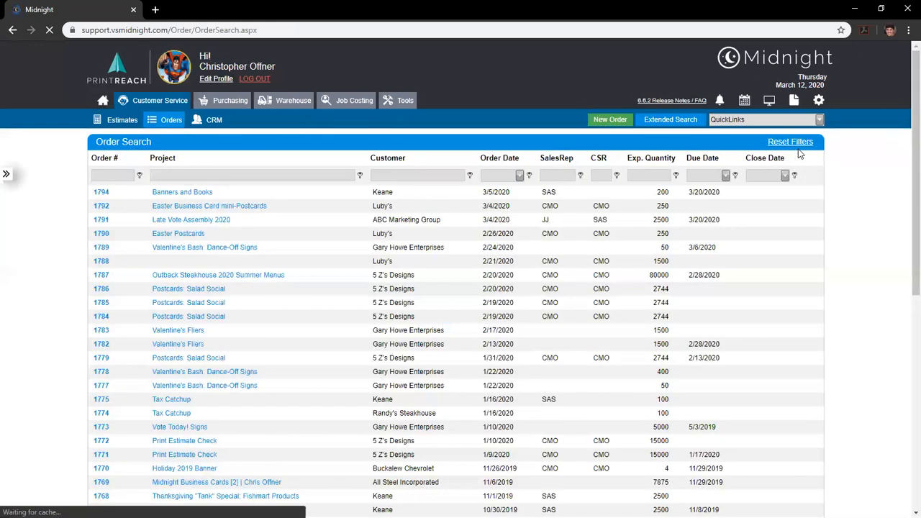
Start a postage payment outside the order for customer Keane with Main as the deposit account.
click(403, 104)
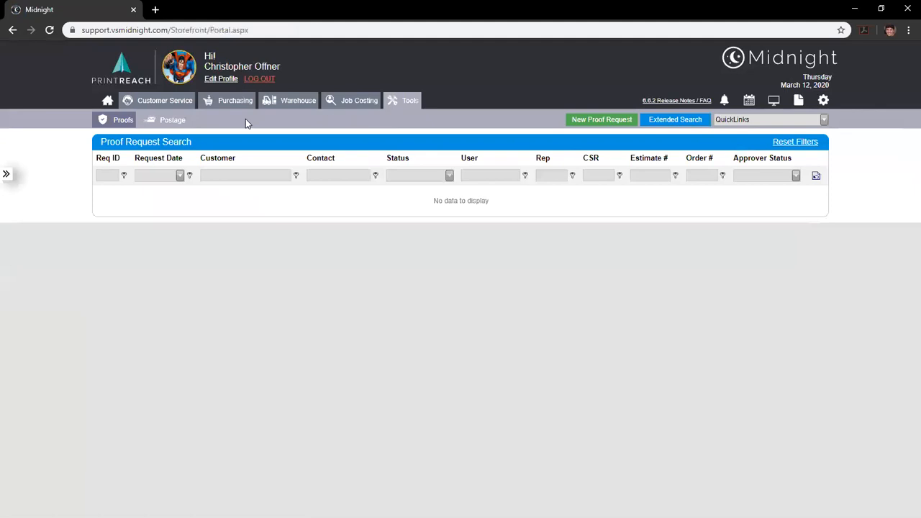
click(174, 121)
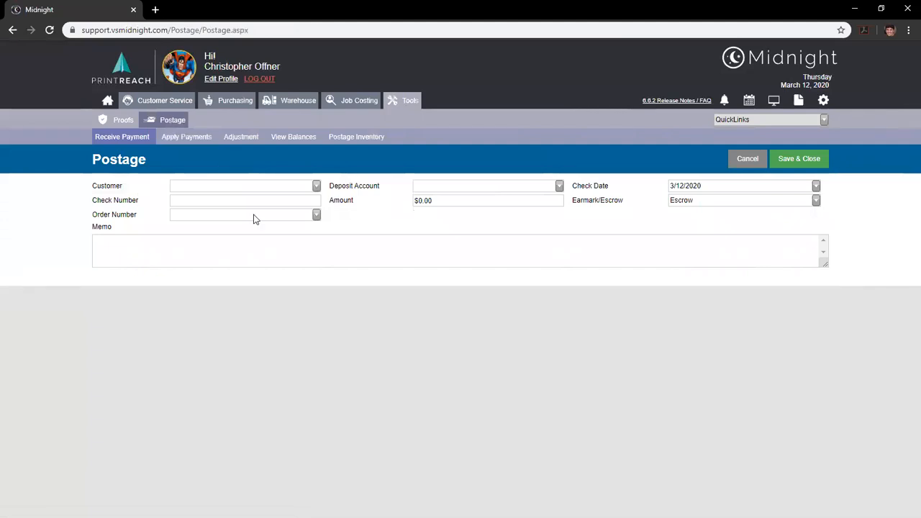
click(253, 186)
scroll(285, 276, down, 3)
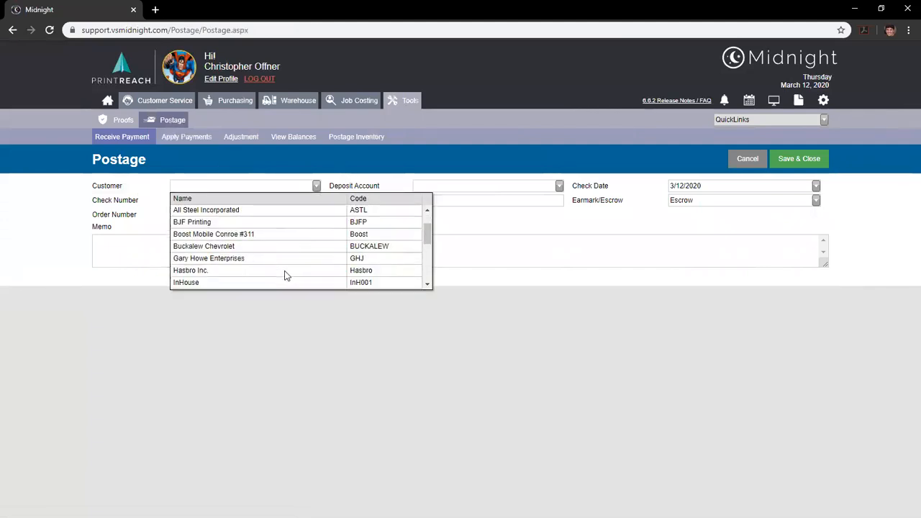
click(285, 274)
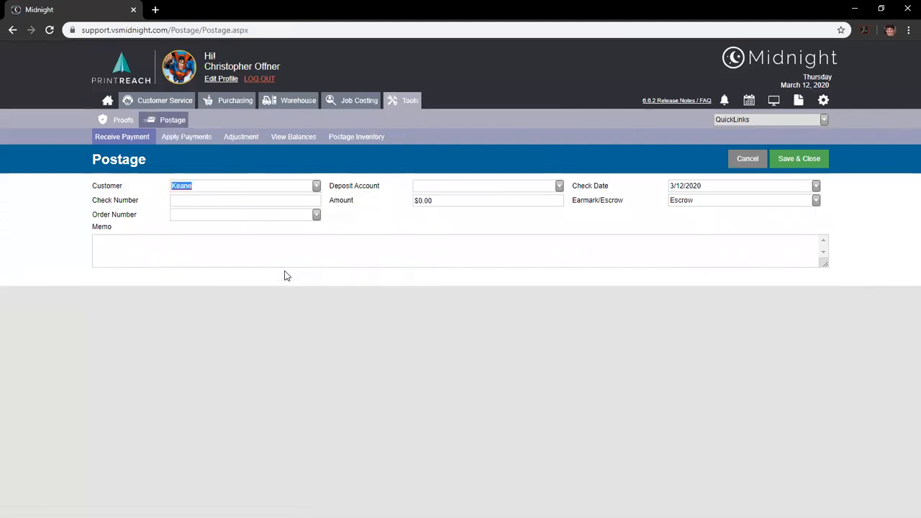
key(Tab)
key(Down)
key(Return)
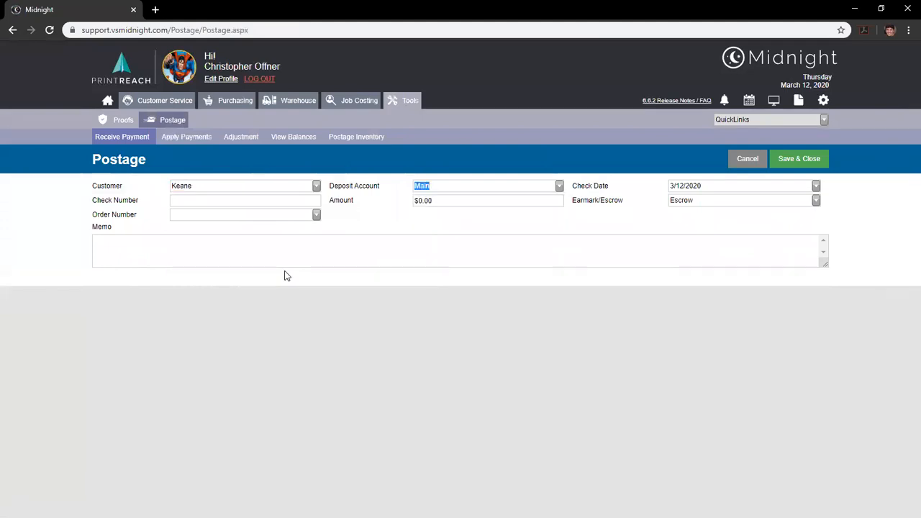
key(Tab)
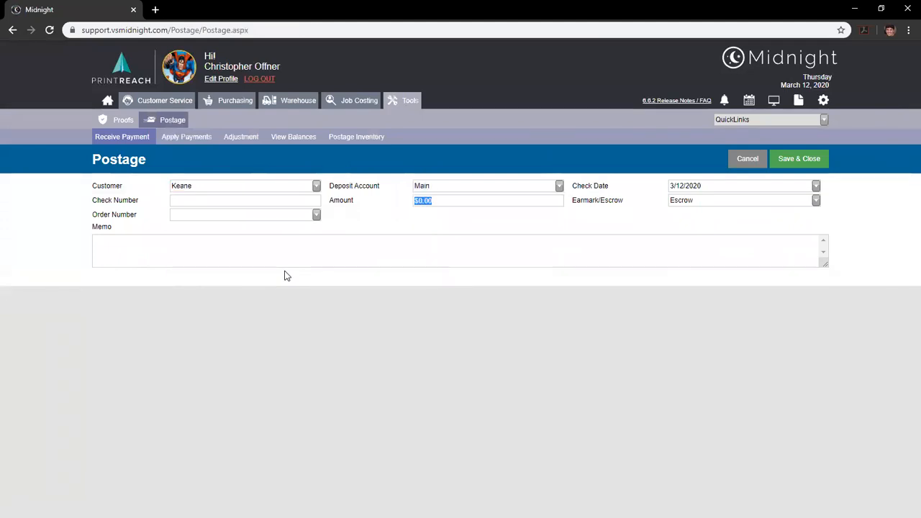
Set the escrow payment's amount to $4,500.00 and check number to Keane_031220-B, then save and close it.
text(4500)
key(Tab)
text(Keane_031220)
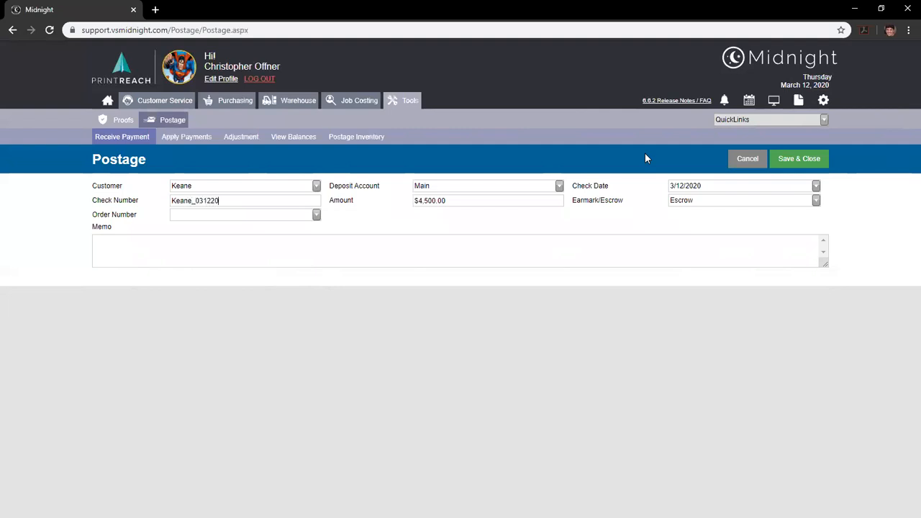
text(-B)
click(817, 165)
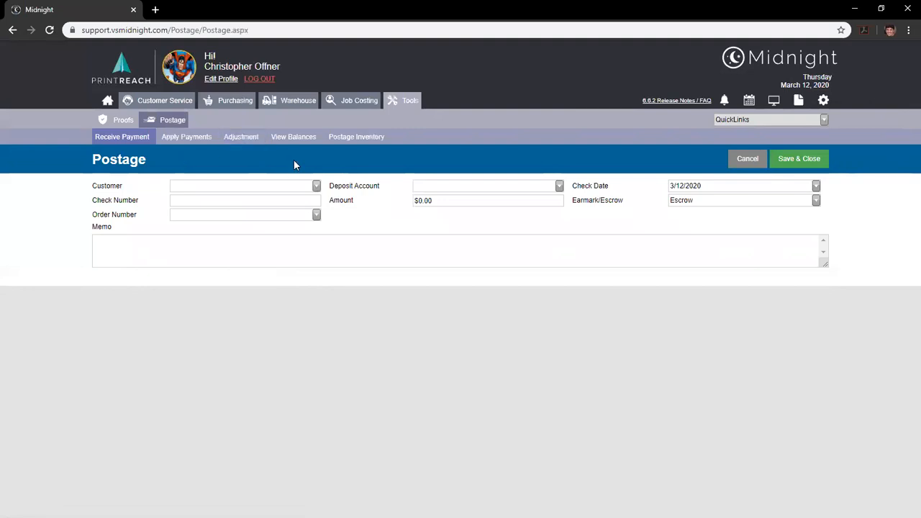
Review the customer postage balances and the Keane_031220-B check's funds available to apply, then leave without applying any.
click(292, 139)
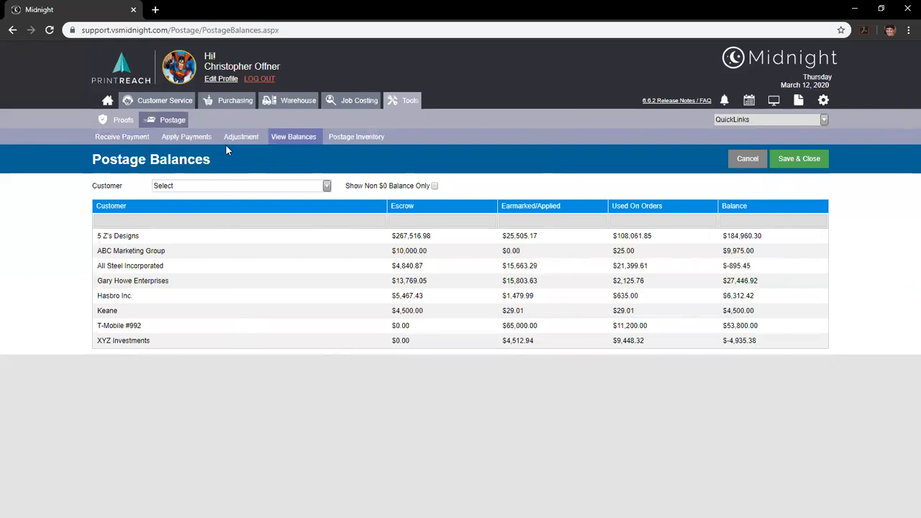
click(200, 143)
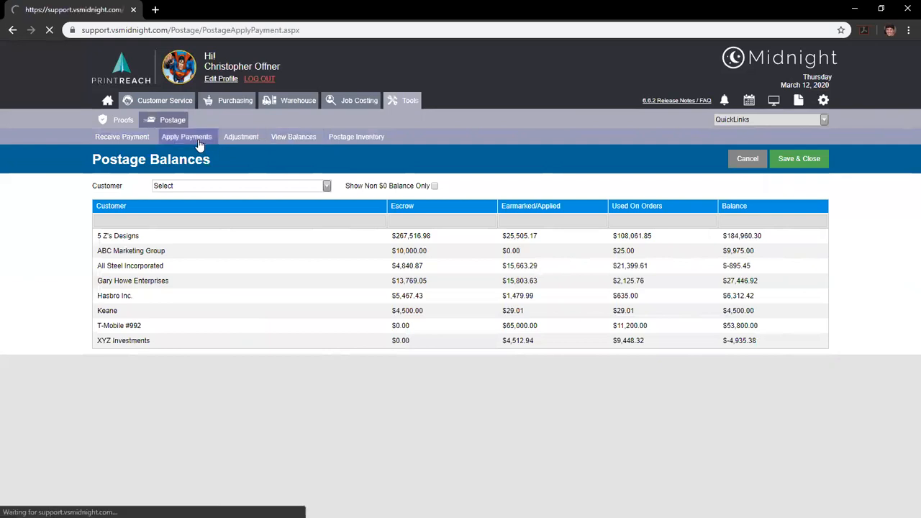
click(245, 186)
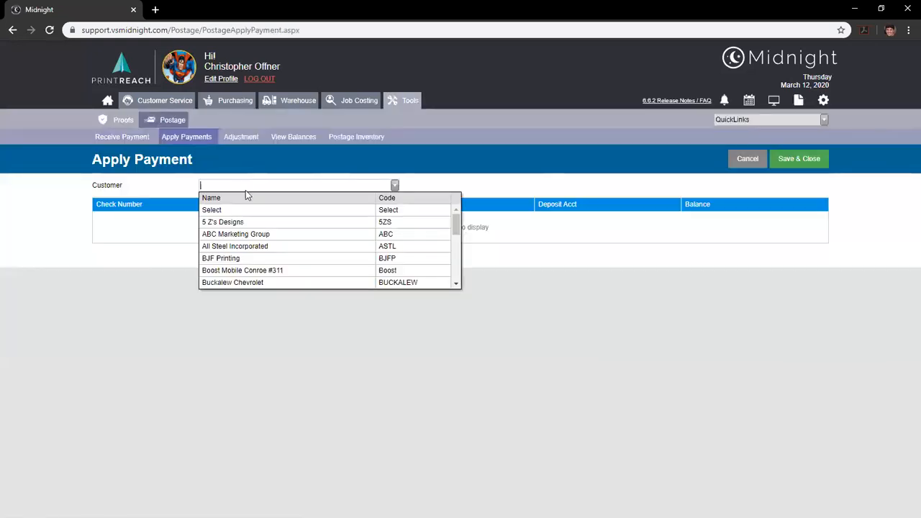
scroll(236, 256, down, 2)
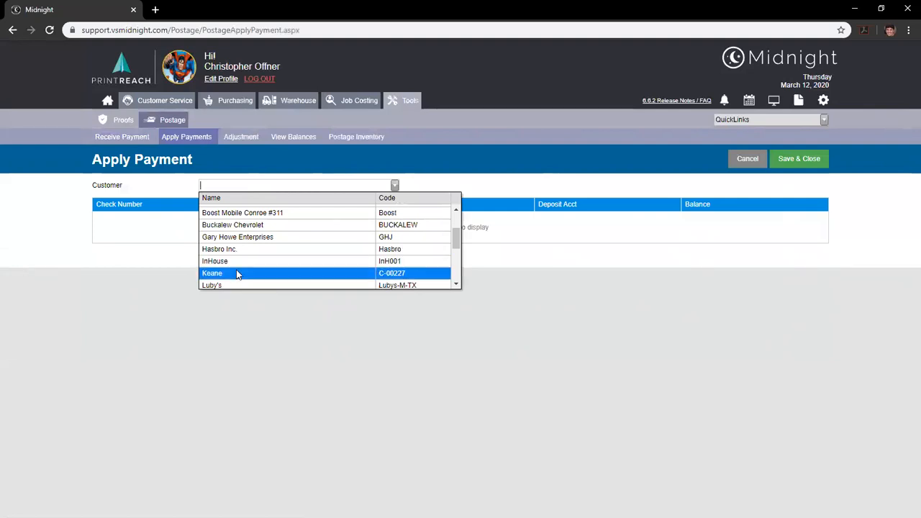
click(237, 274)
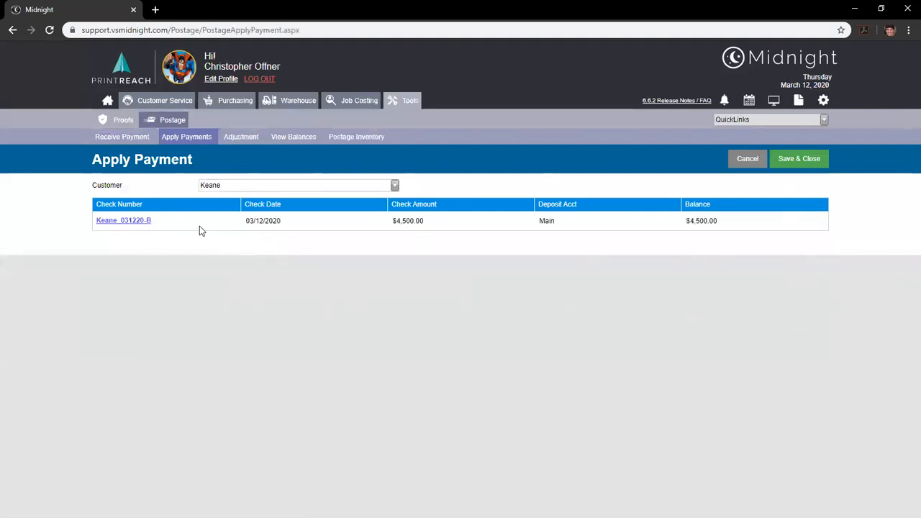
click(124, 221)
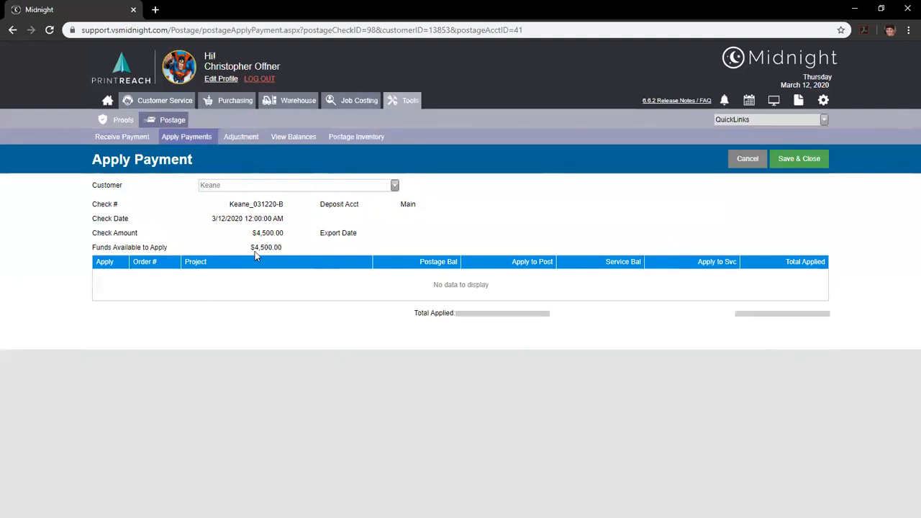
click(745, 164)
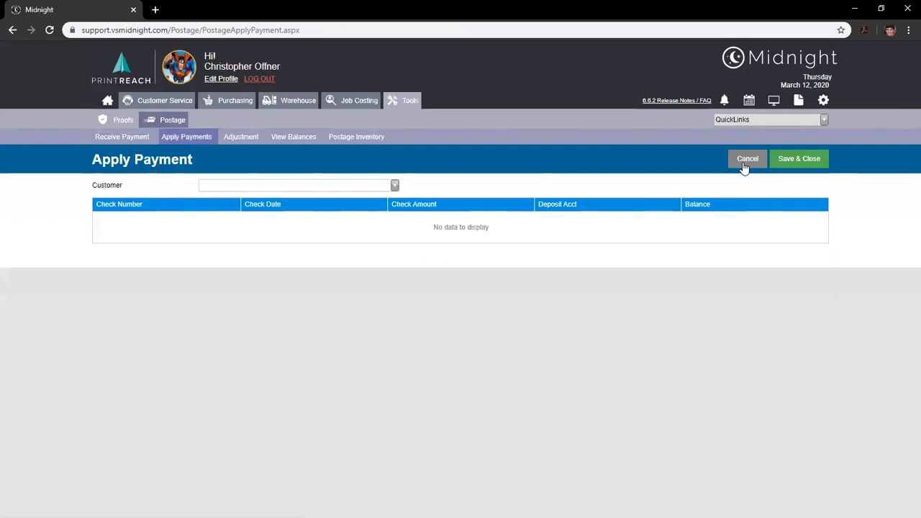
Open Keane's check Keane_031220-B for adjustment and choose the "Banners and Books" order for a new adjustment line.
click(240, 137)
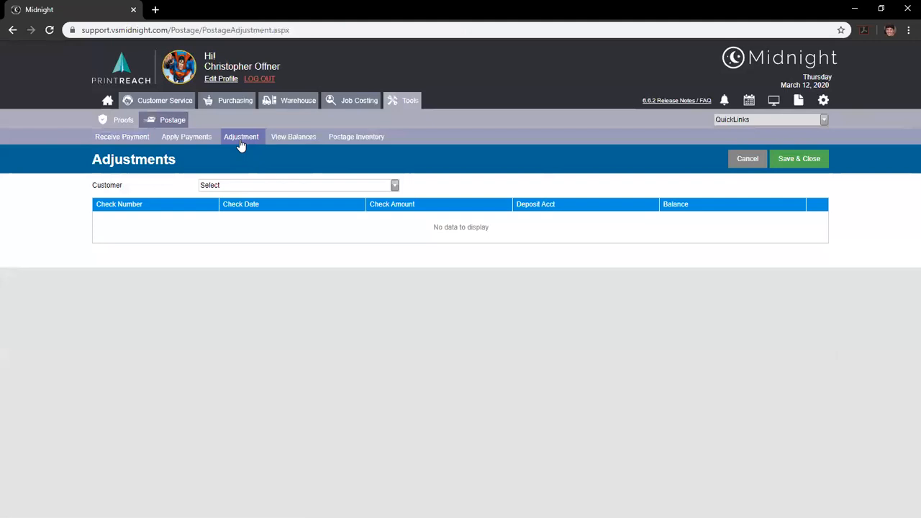
click(282, 185)
drag(456, 223, 456, 238)
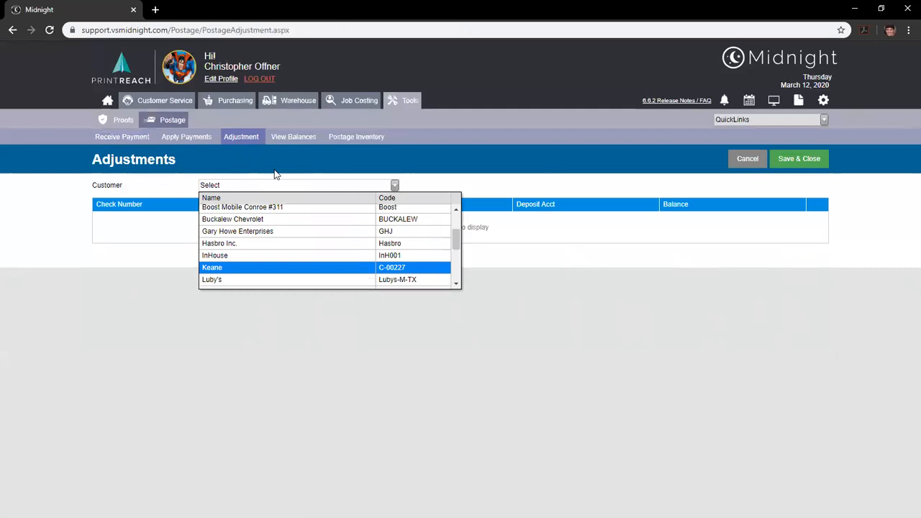
click(211, 272)
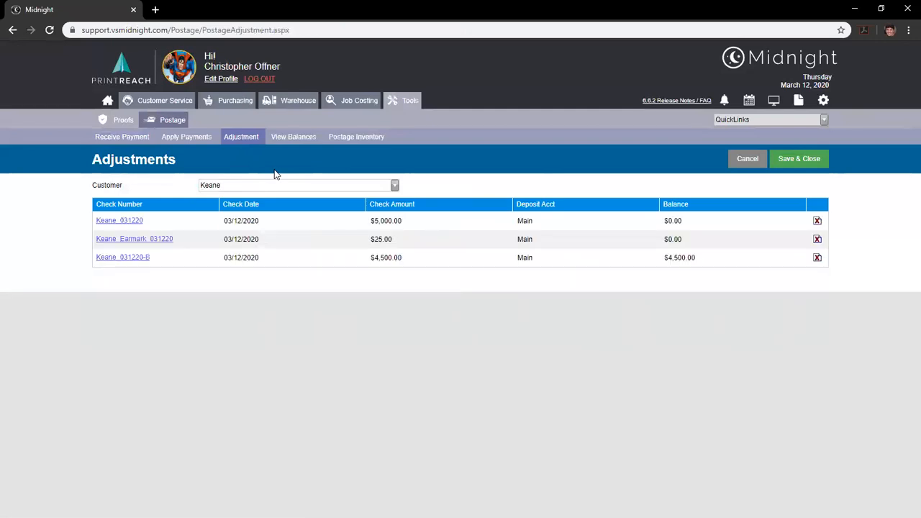
click(141, 262)
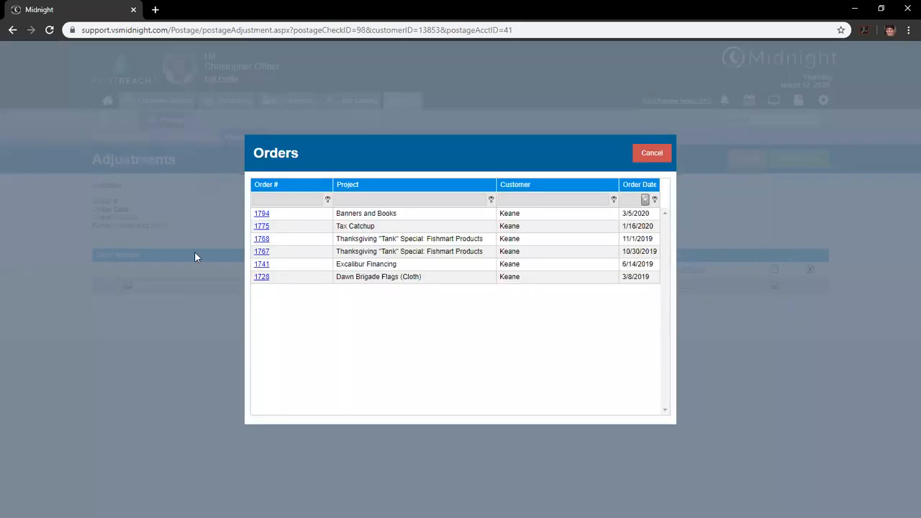
click(260, 216)
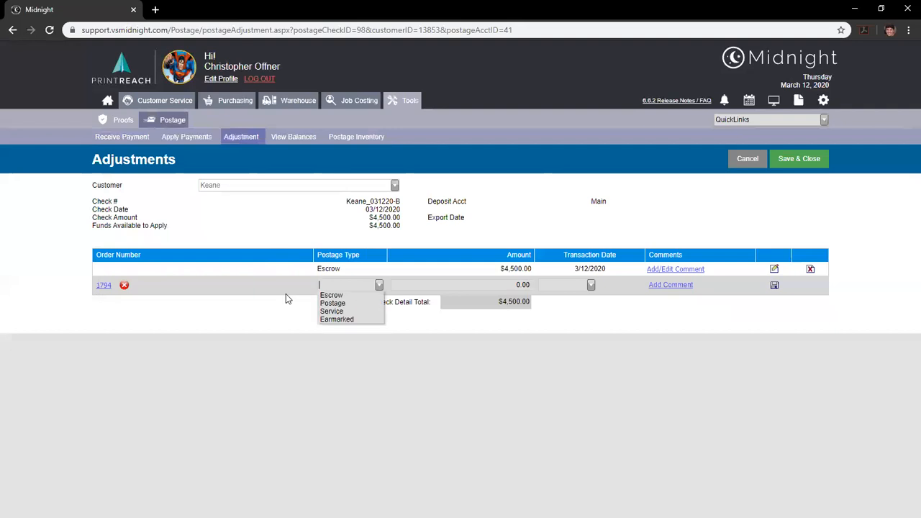
Complete the "Banners and Books" adjustment line as Service for $1,000.00 with transaction date 3/16/2020 and save the line.
key(s)
key(Return)
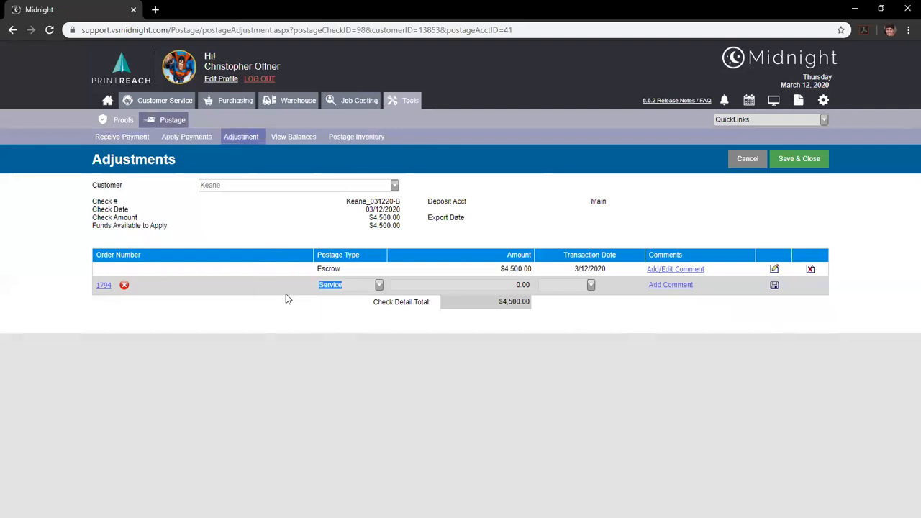
key(Tab)
text(1000)
key(Tab)
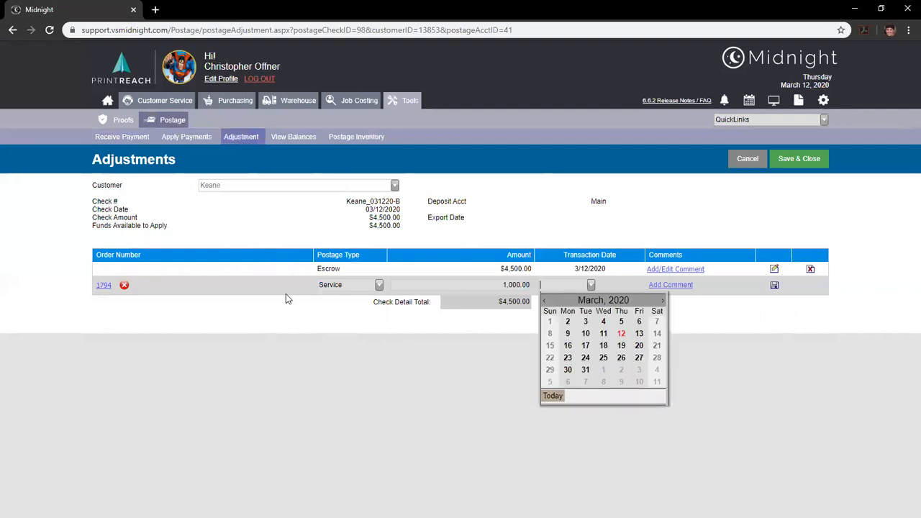
key(Return)
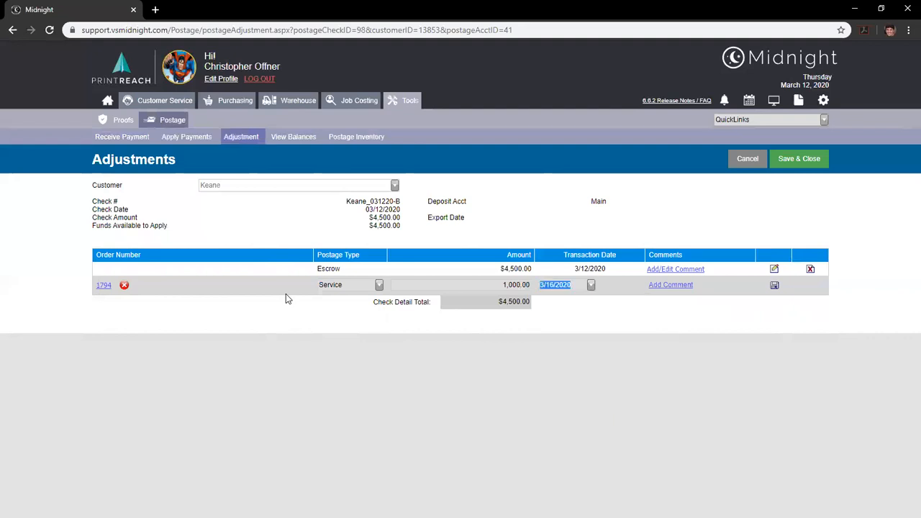
click(774, 286)
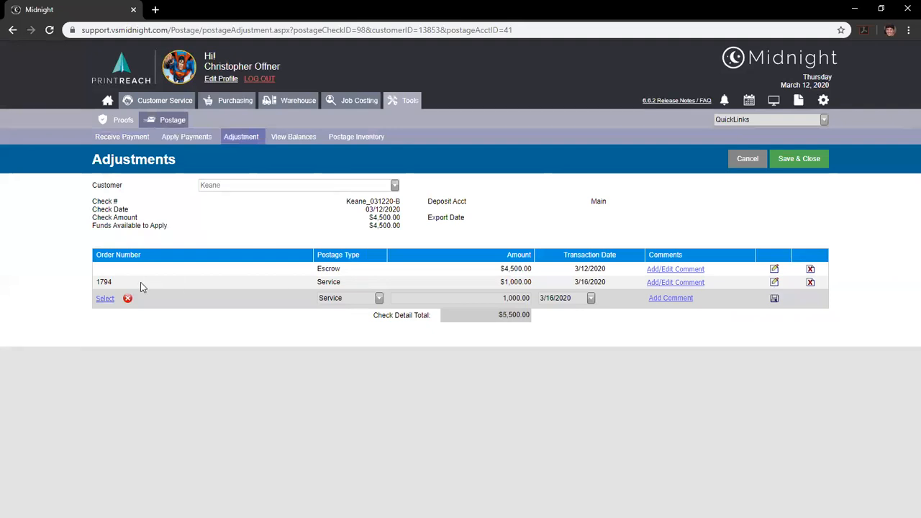
Compare the check detail total with the check amount and try to save and close the adjustment.
click(113, 285)
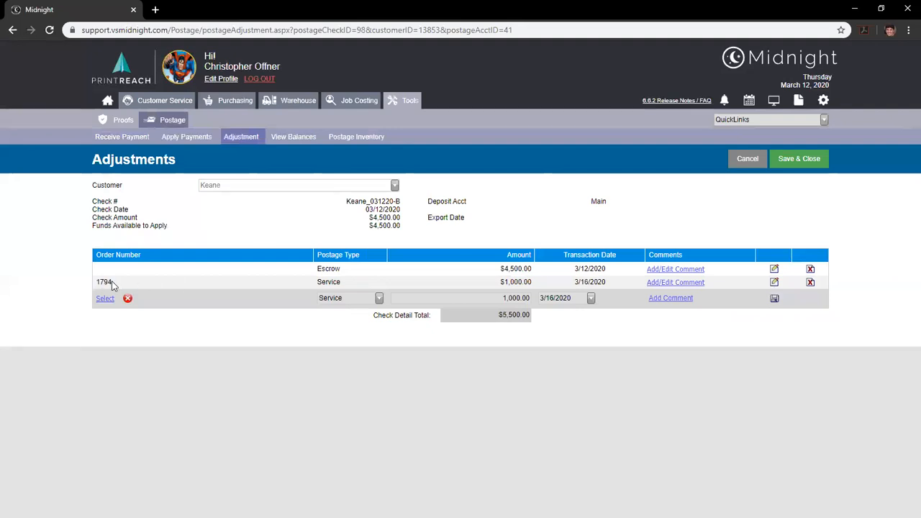
drag(498, 315, 531, 315)
click(264, 341)
mouse_move(372, 217)
mouse_down()
mouse_move(392, 210)
mouse_move(390, 218)
mouse_up()
click(390, 217)
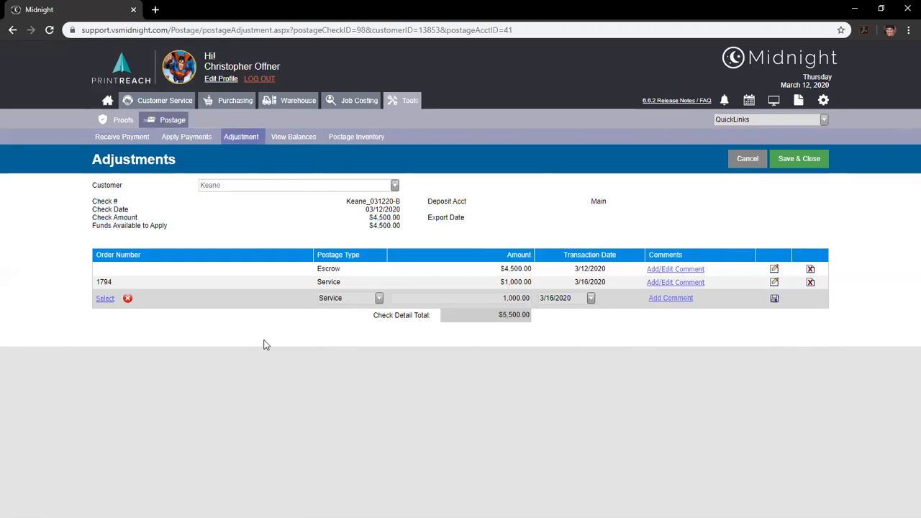
click(788, 161)
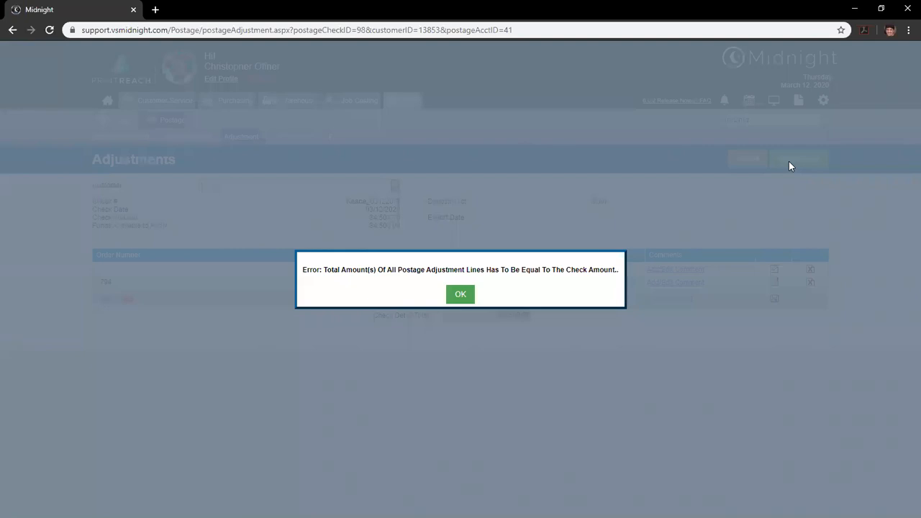
key(Return)
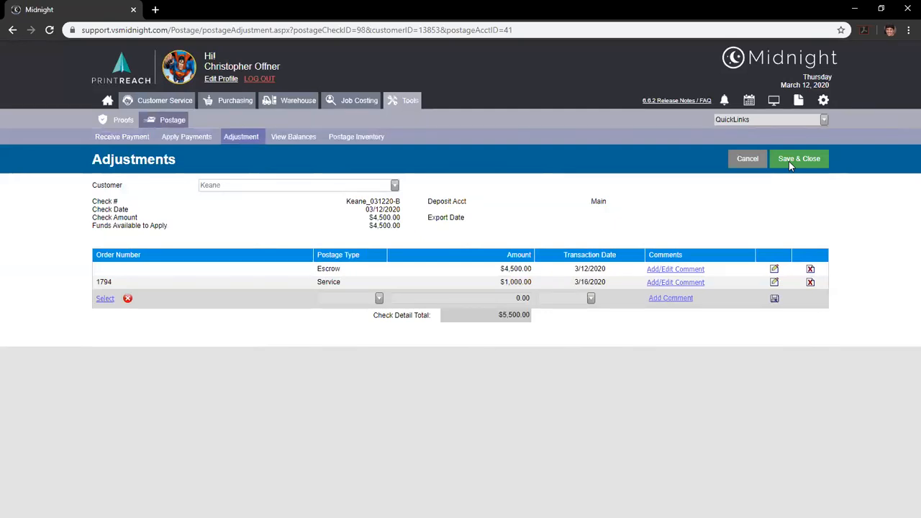
Set the Escrow line's amount to $3,500.00, check the detail total against the check amount, and save and close the adjustment.
click(775, 272)
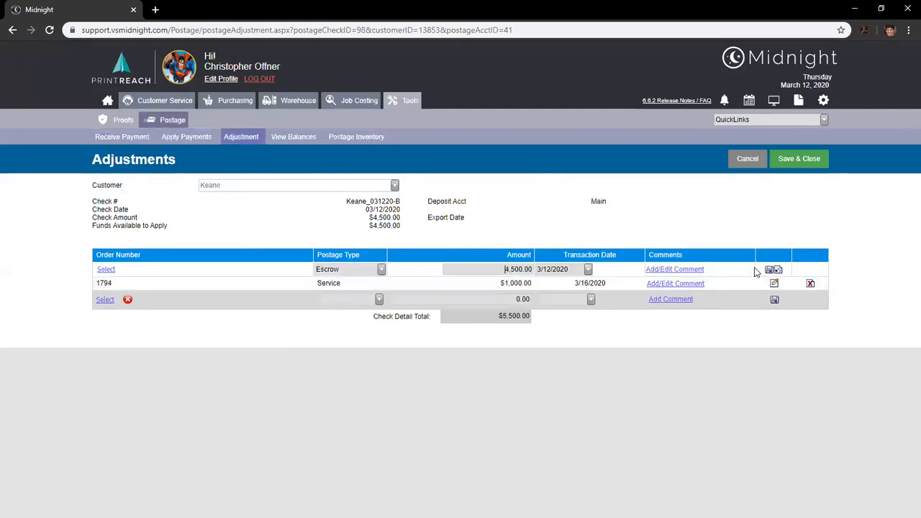
text(3,500)
click(769, 271)
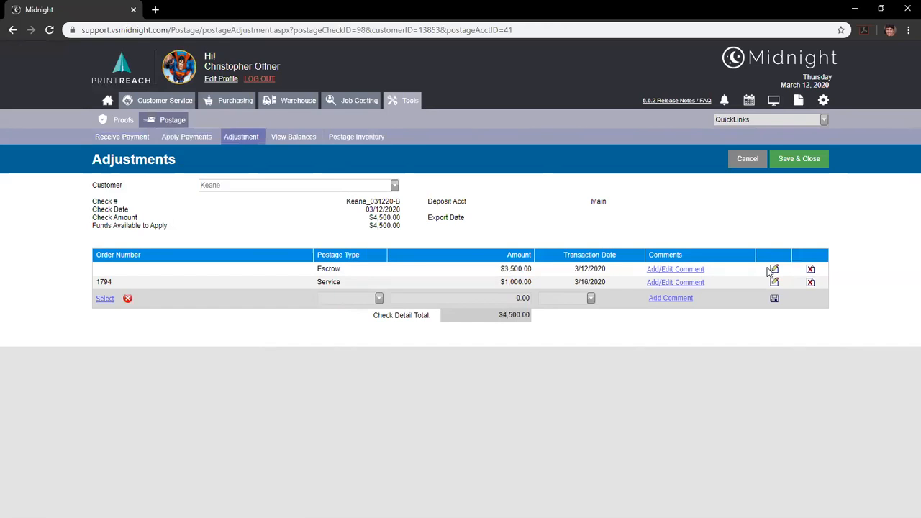
drag(498, 315, 530, 315)
drag(400, 217, 369, 217)
click(369, 218)
click(811, 163)
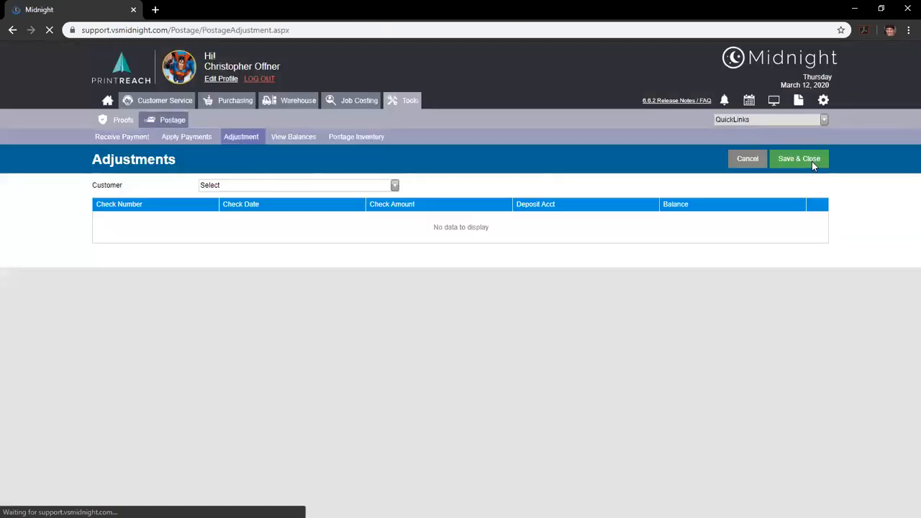
Open the "Banners and Books" order and review its postage summary and the list of checks received.
click(176, 103)
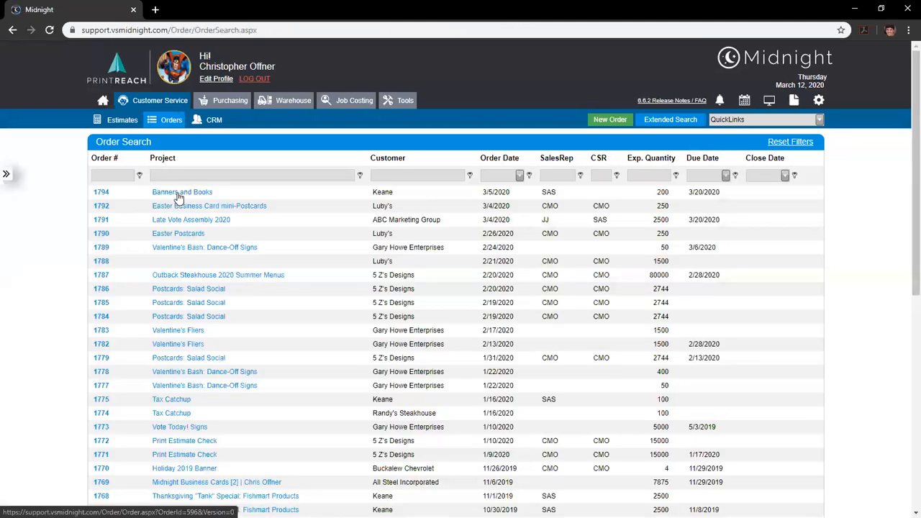
click(178, 196)
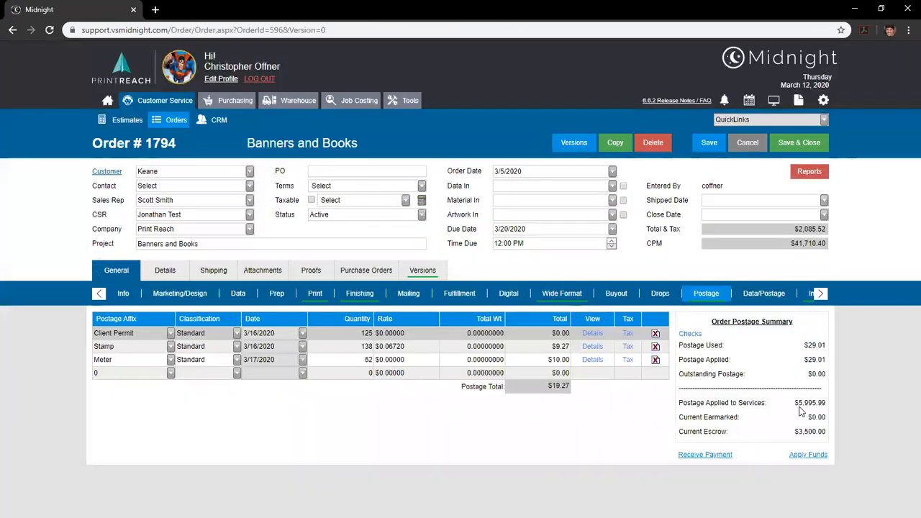
drag(795, 406, 814, 431)
click(827, 410)
click(815, 432)
key(F5)
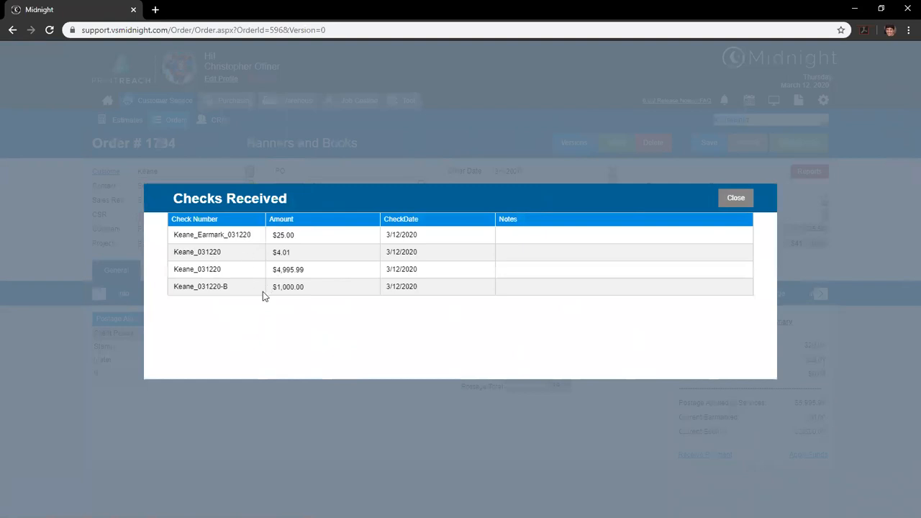
click(747, 203)
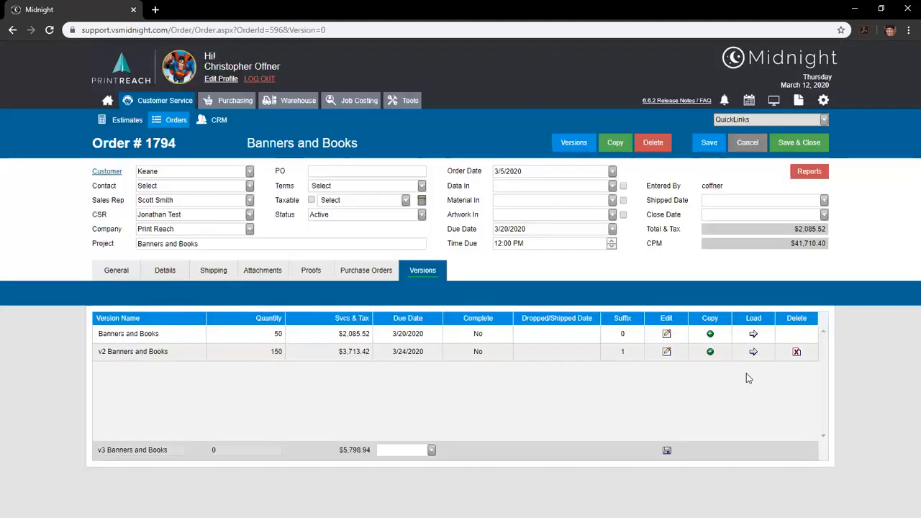
Subtract the order versions' total services, 5798.94, from the postage applied to services, 5995.99, in Calculator.
mouse_move(344, 450)
mouse_down()
mouse_move(371, 459)
mouse_move(344, 454)
mouse_up()
click(104, 274)
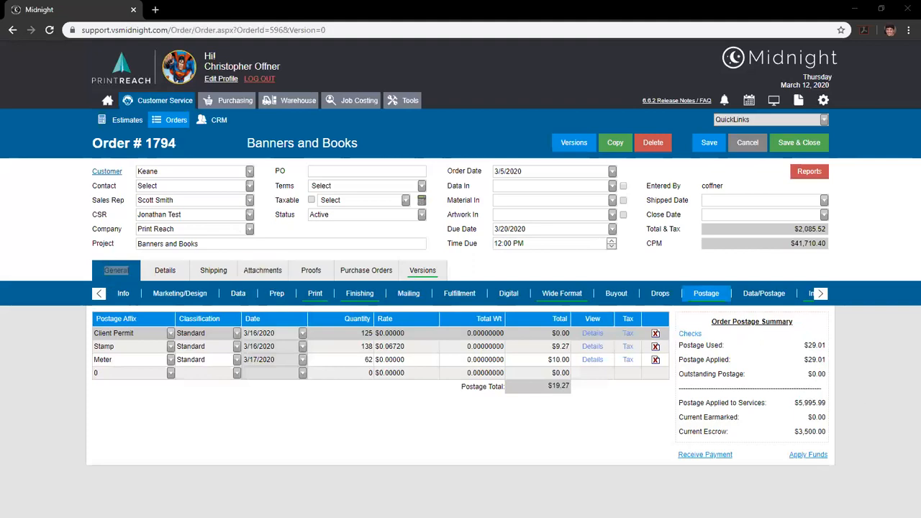
text(5,99)
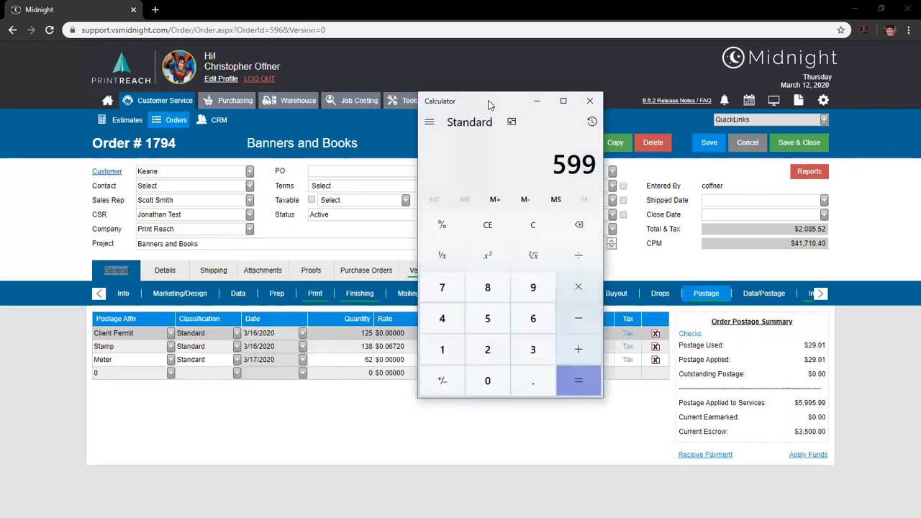
text(5.99)
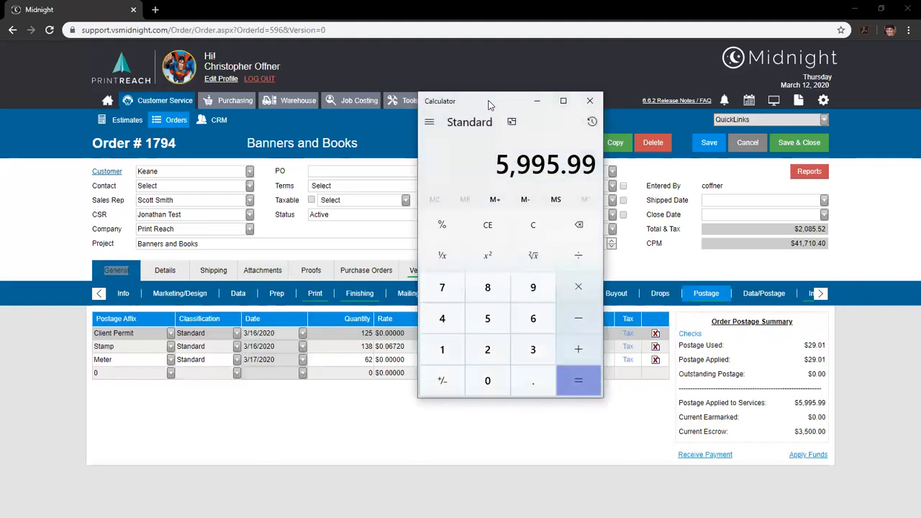
key(minus)
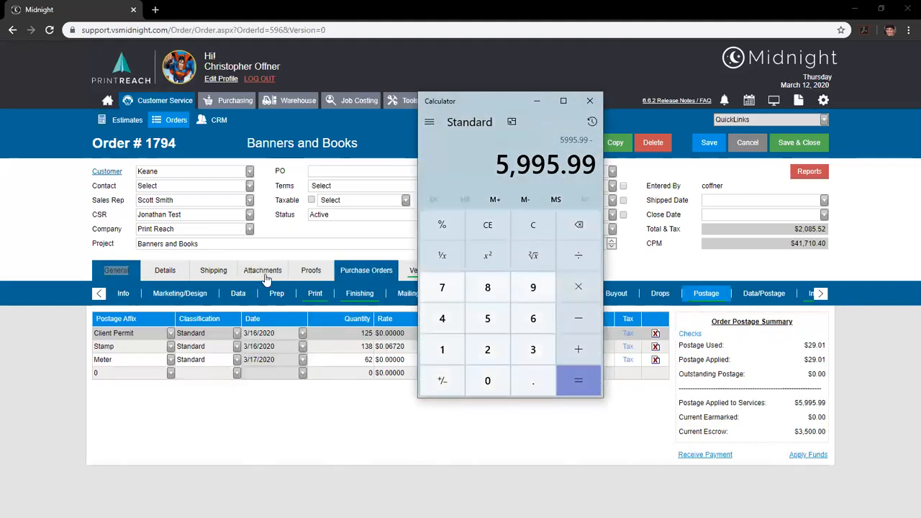
click(412, 271)
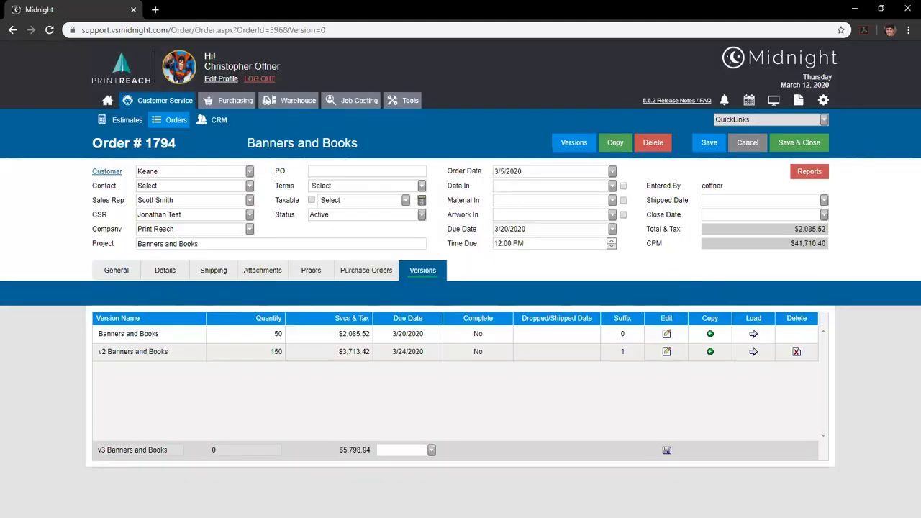
key(alt+Tab)
text(5)
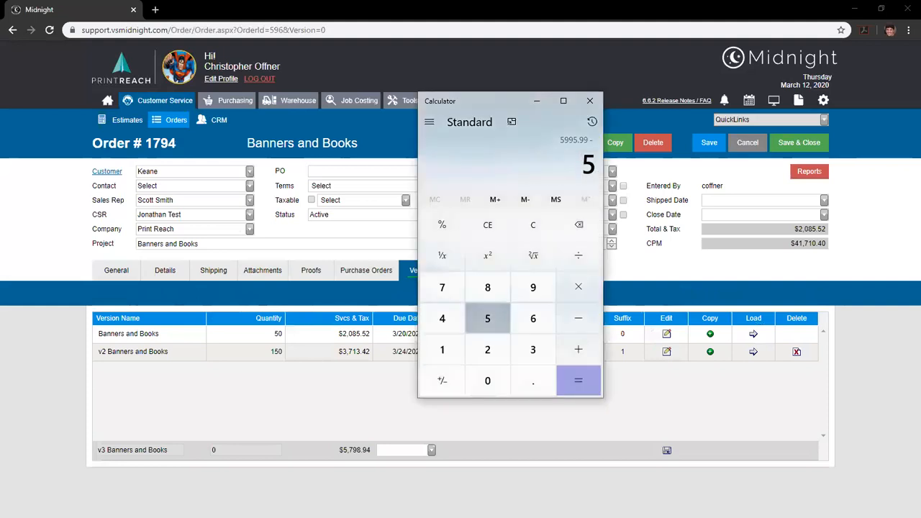
text(798.94)
key(Return)
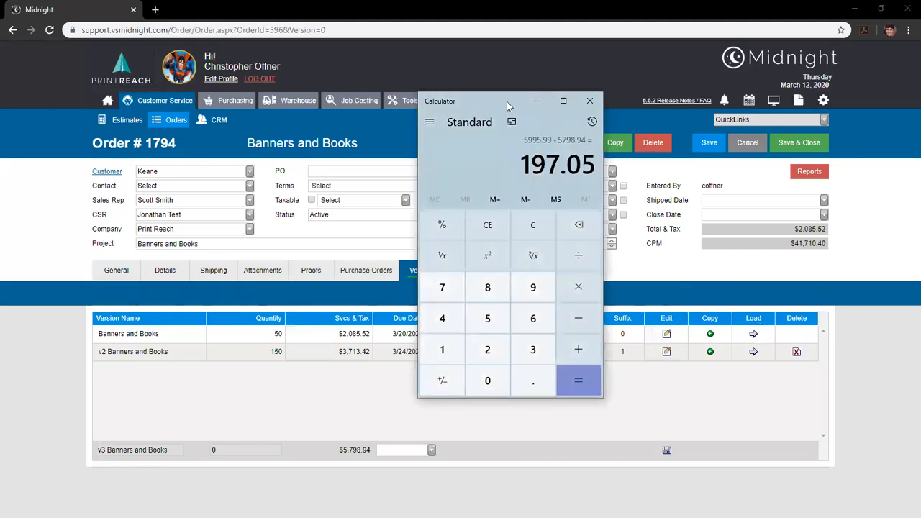
drag(508, 100, 552, 110)
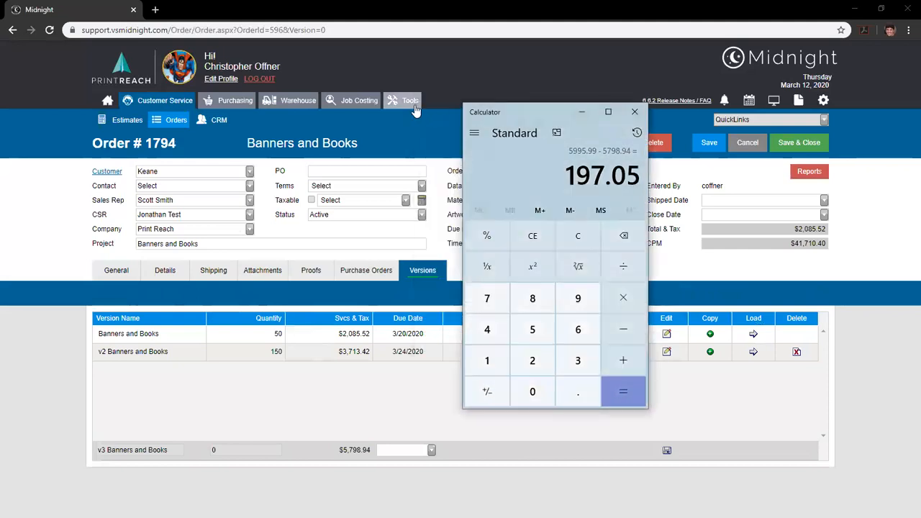
Return to the postage adjustments and open Keane's check Keane_031220-B.
click(410, 102)
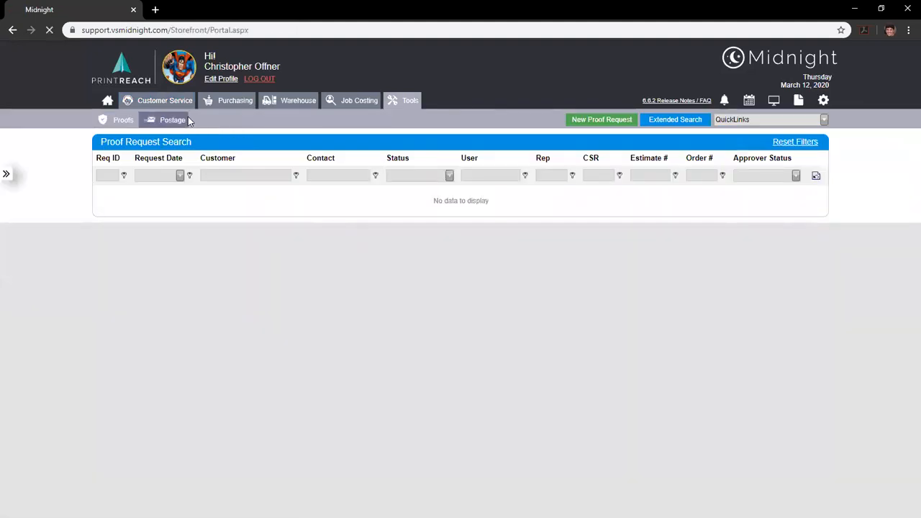
click(173, 119)
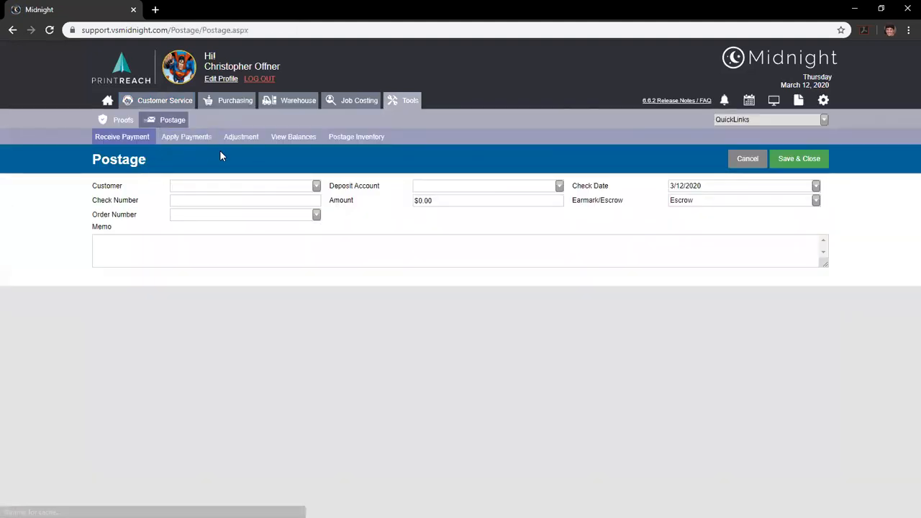
click(230, 139)
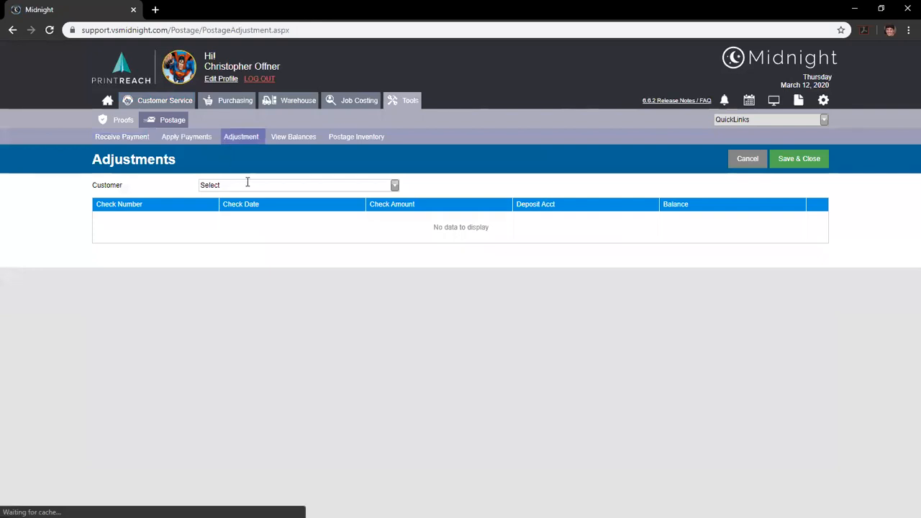
click(248, 185)
text(k)
key(BackSpace)
key(ctrl+a)
text(k)
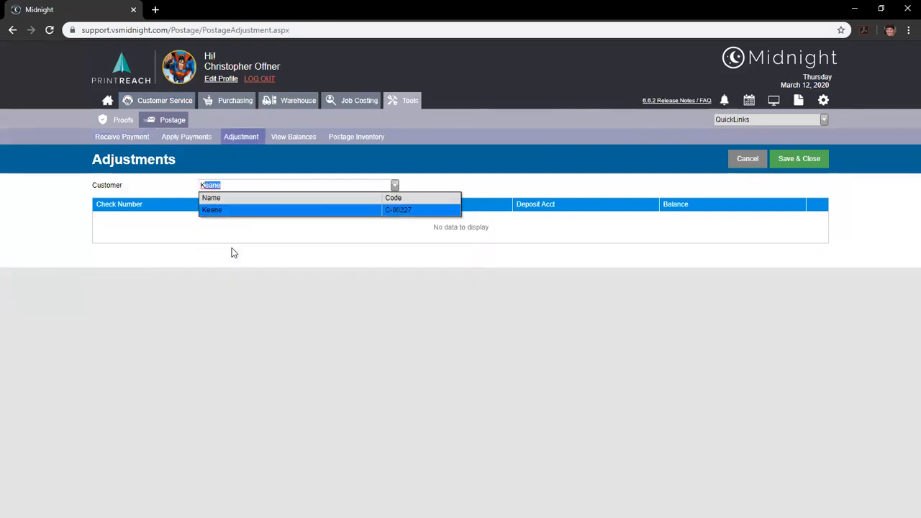
click(217, 210)
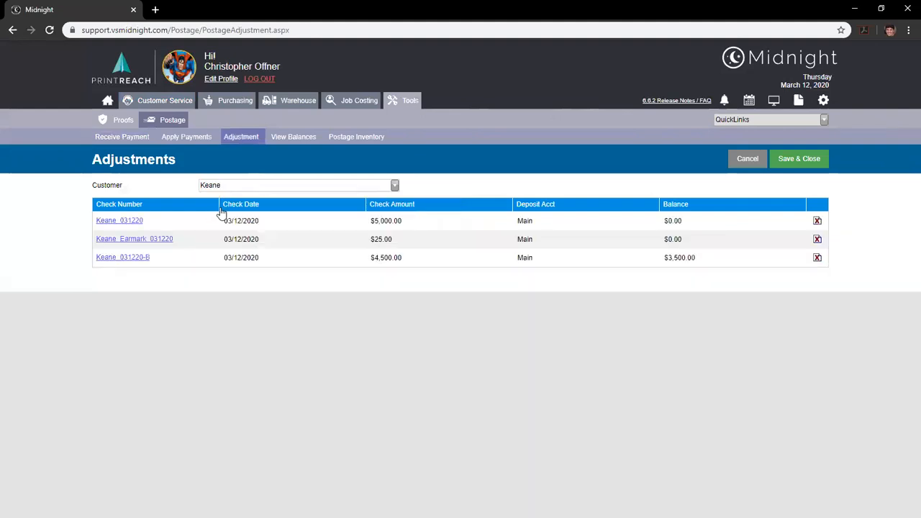
click(141, 260)
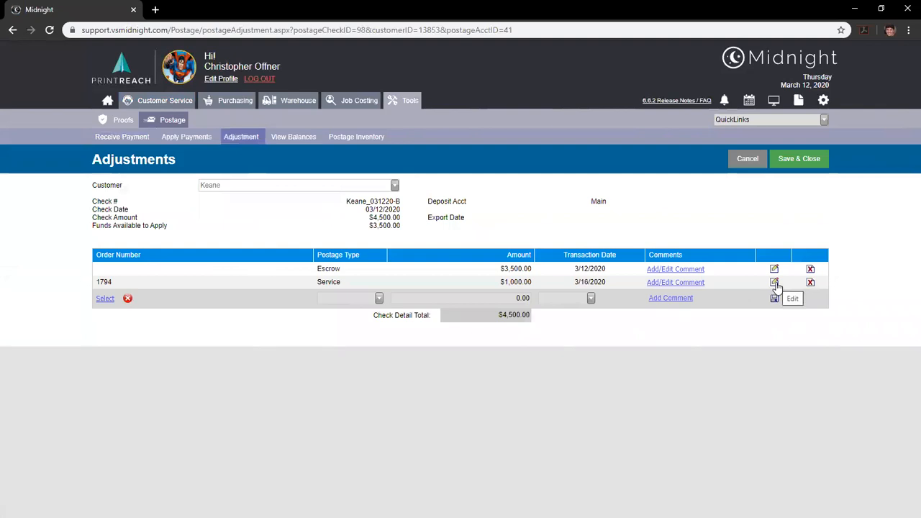
Set the Escrow line's amount to $3,697.05 and save the line.
click(773, 269)
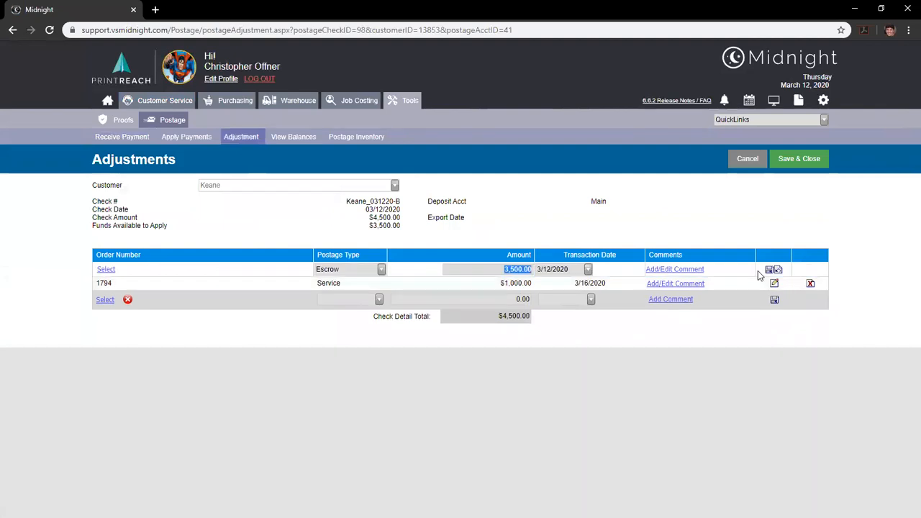
text(369)
text(7.05)
click(776, 269)
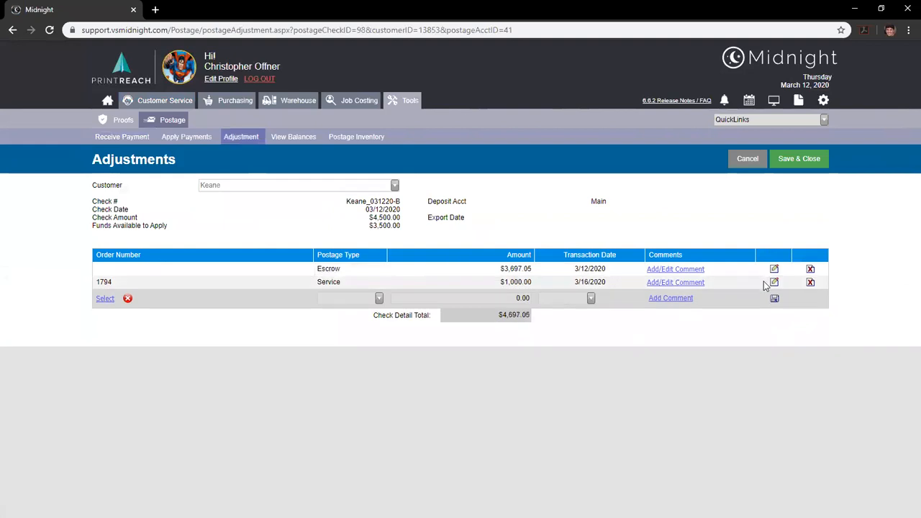
Set the "Banners and Books" Service line's amount to $802.95, save the line, and save and close the adjustment.
click(771, 284)
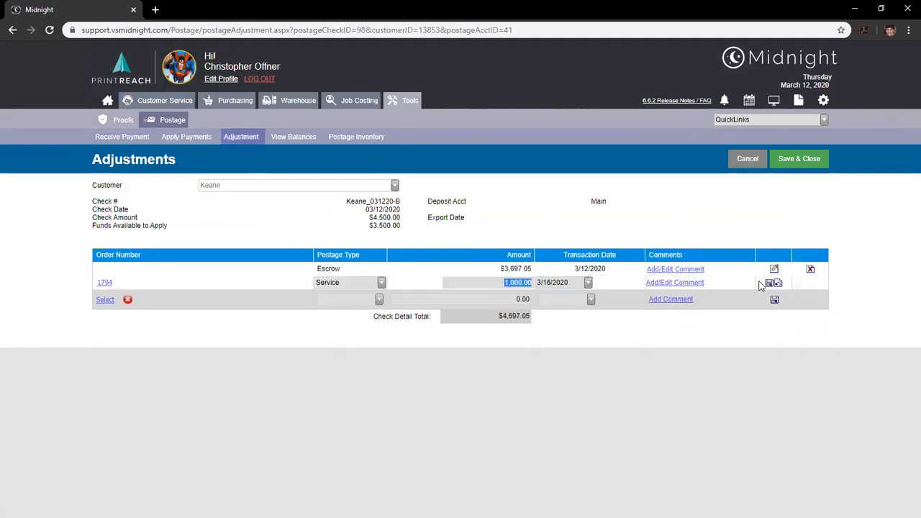
text(802.95)
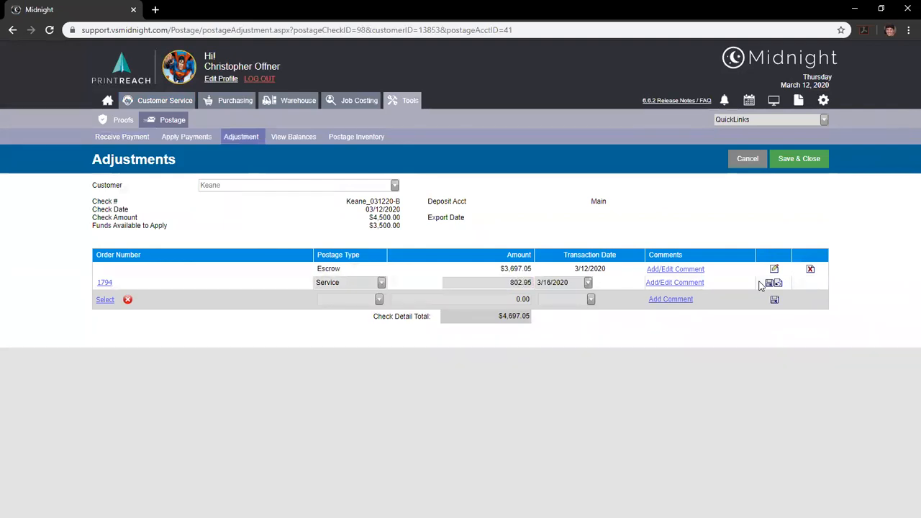
click(769, 283)
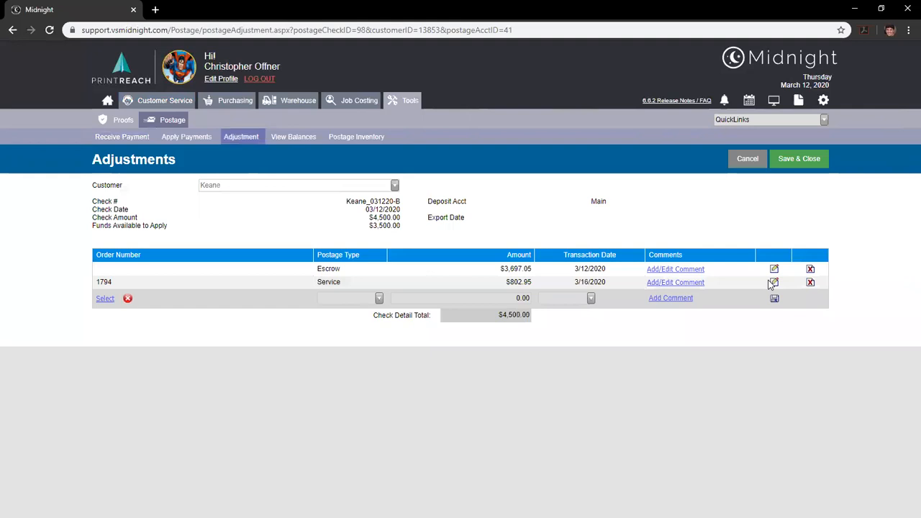
click(797, 160)
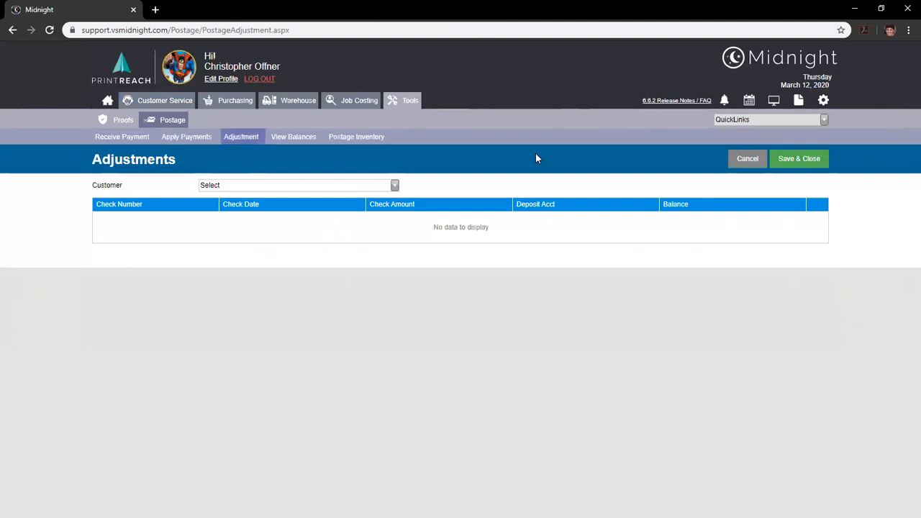
View the customers' postage balances and check Keane's escrow balance.
click(284, 146)
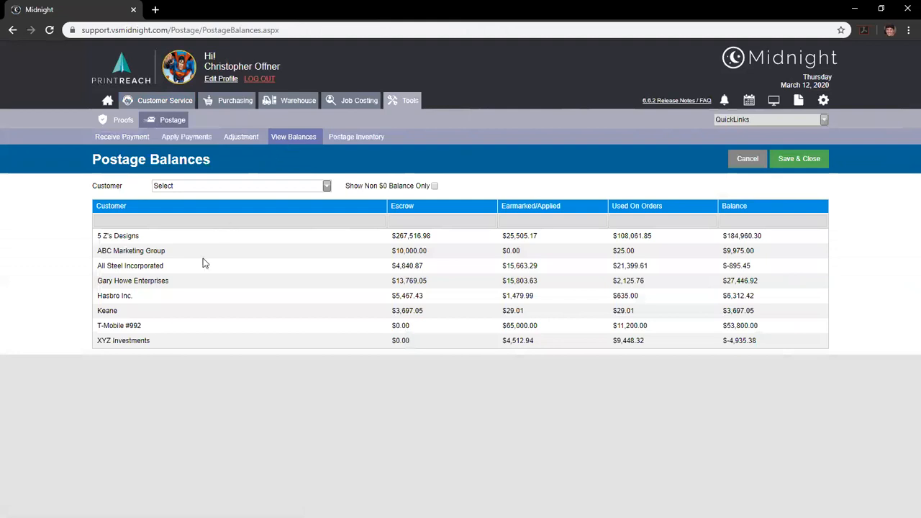
drag(392, 311, 423, 310)
click(260, 320)
Open the postage inventory transactions and review the Check and Adjust transaction types.
click(354, 140)
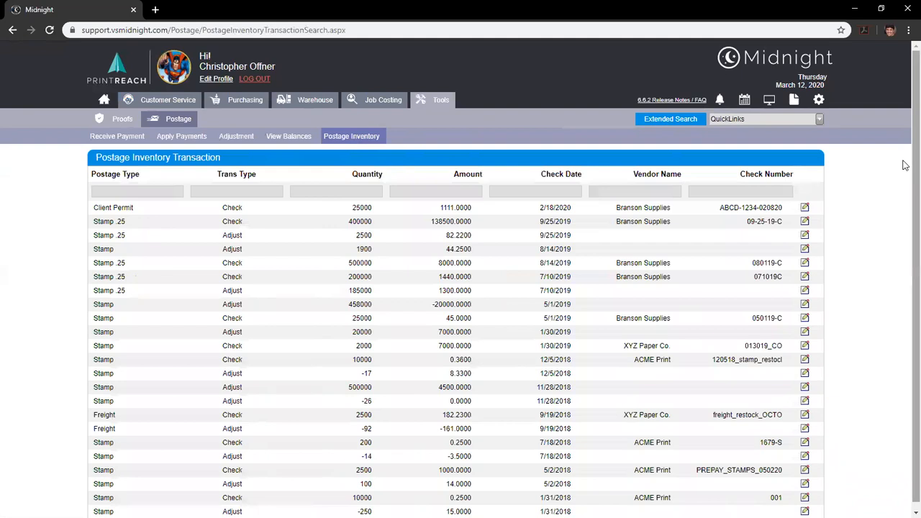
scroll(895, 230, down, 1)
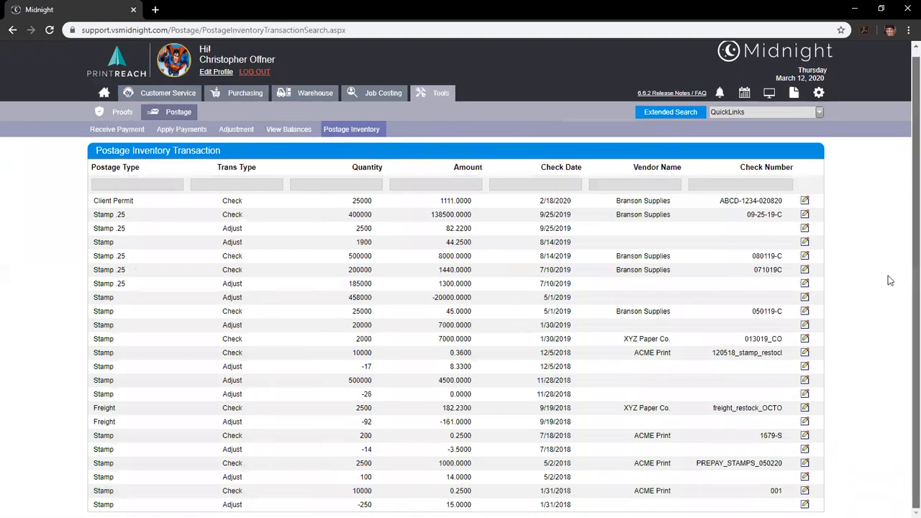
drag(224, 203, 246, 235)
click(243, 205)
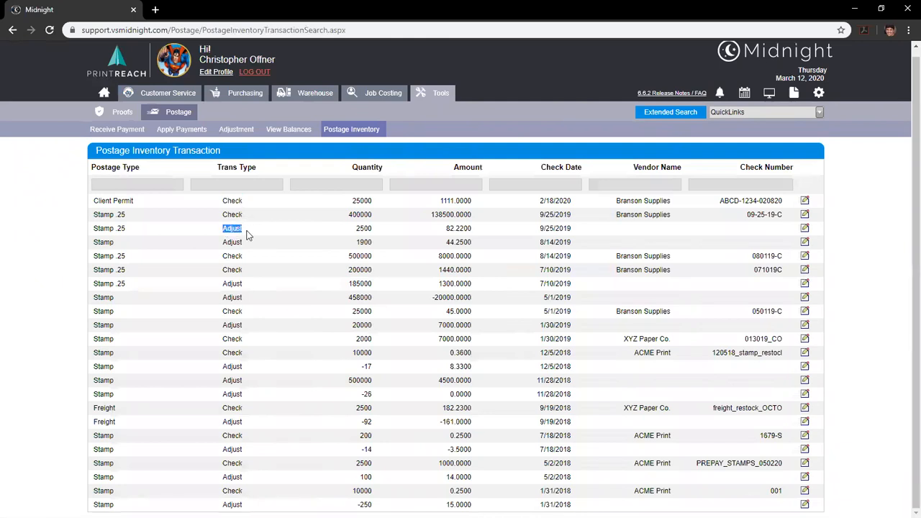
click(247, 234)
click(817, 113)
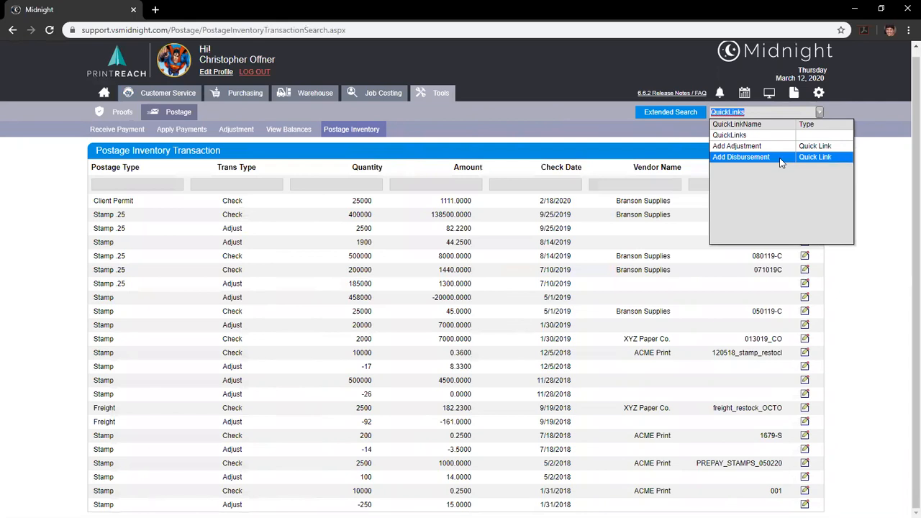
click(782, 158)
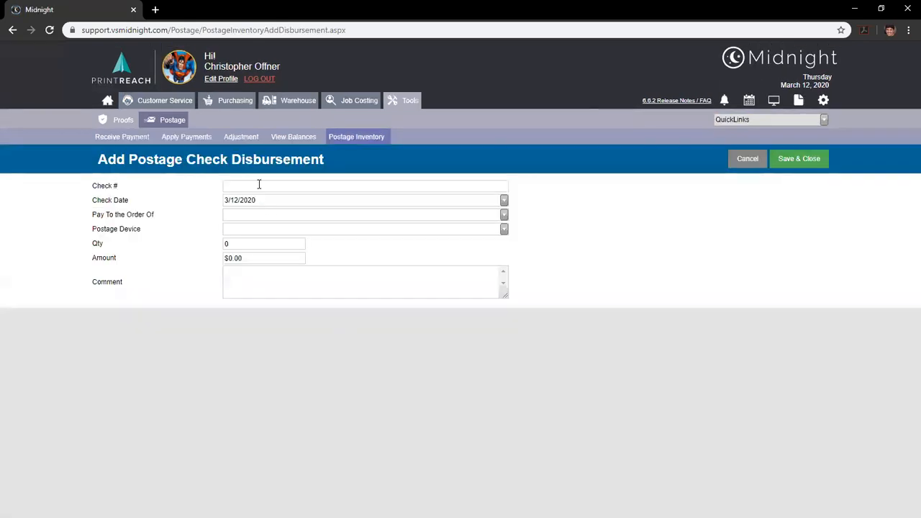
click(259, 184)
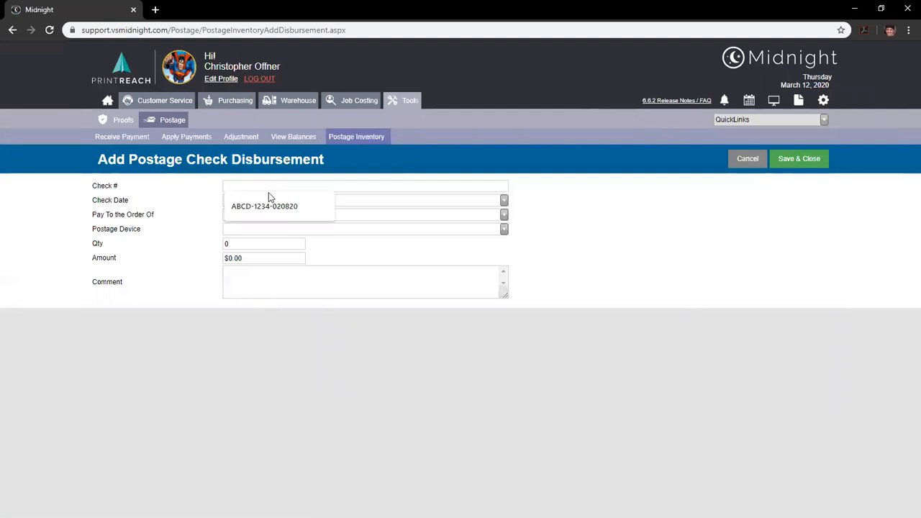
text(Keane)
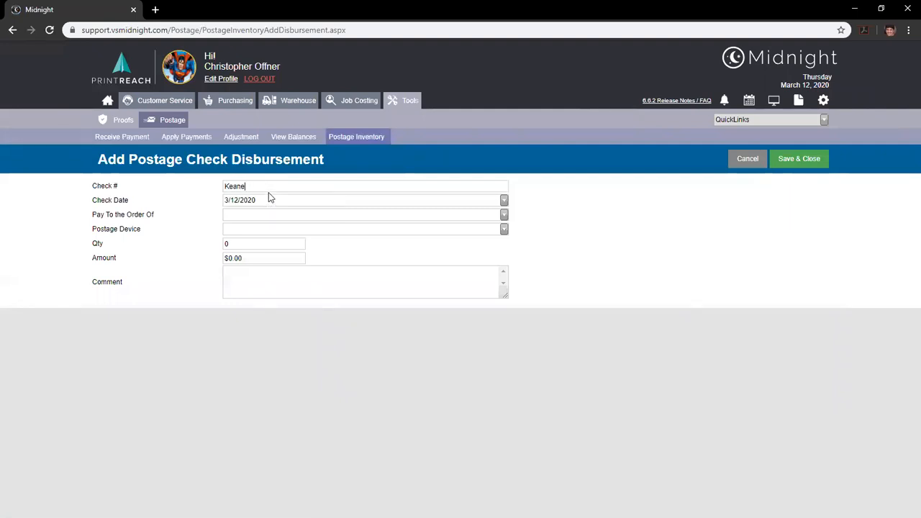
text(_D-031220)
key(Tab)
key(Tab)
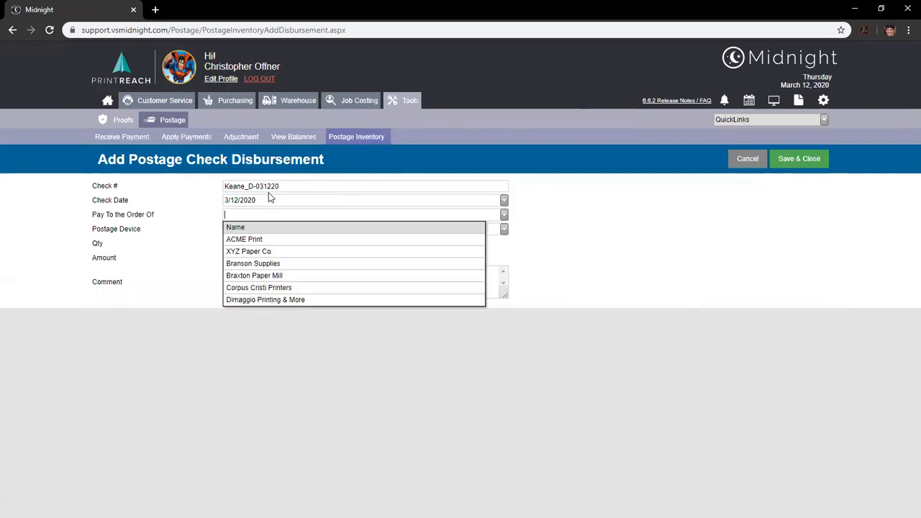
Make the disbursement payable to ACME Print for Stamp postage, quantity 7,500 and amount $175.00, and save and close it.
key(Down)
key(Return)
click(286, 228)
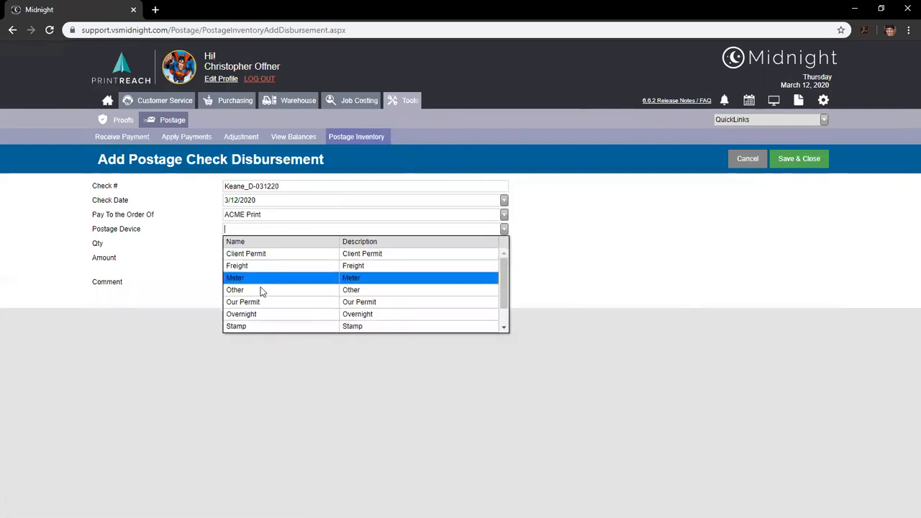
click(272, 326)
click(242, 246)
text(7,500)
click(250, 258)
text(175)
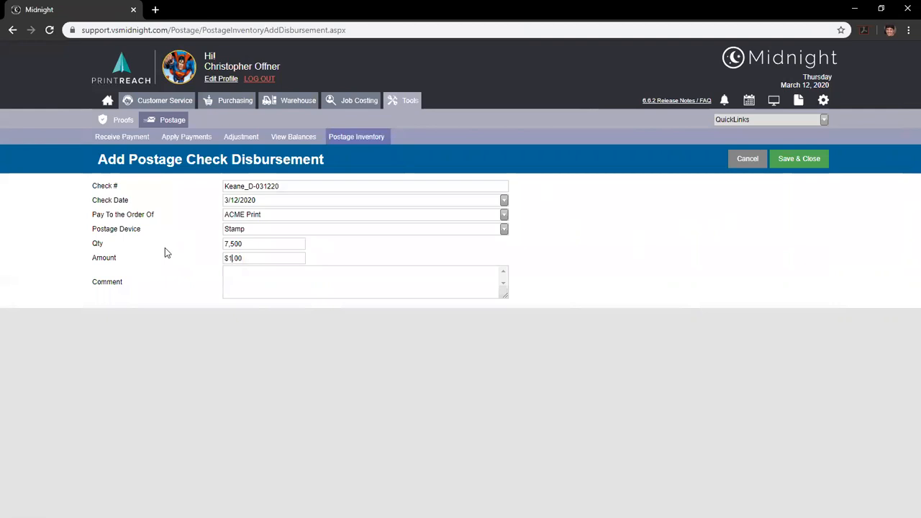
click(798, 160)
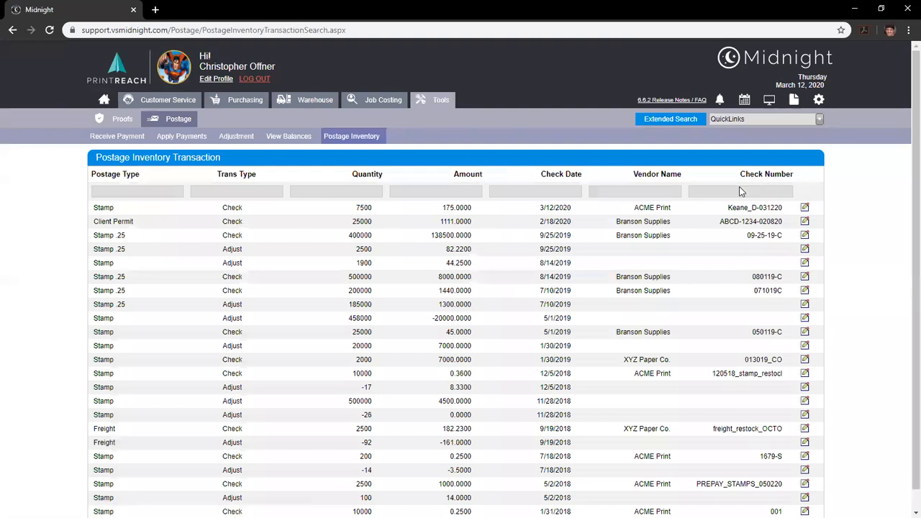
Check the vendor and check number of the new Stamp disbursement in the inventory transactions.
triple_click(743, 210)
mouse_move(745, 212)
mouse_down()
mouse_move(539, 209)
mouse_move(627, 209)
mouse_up()
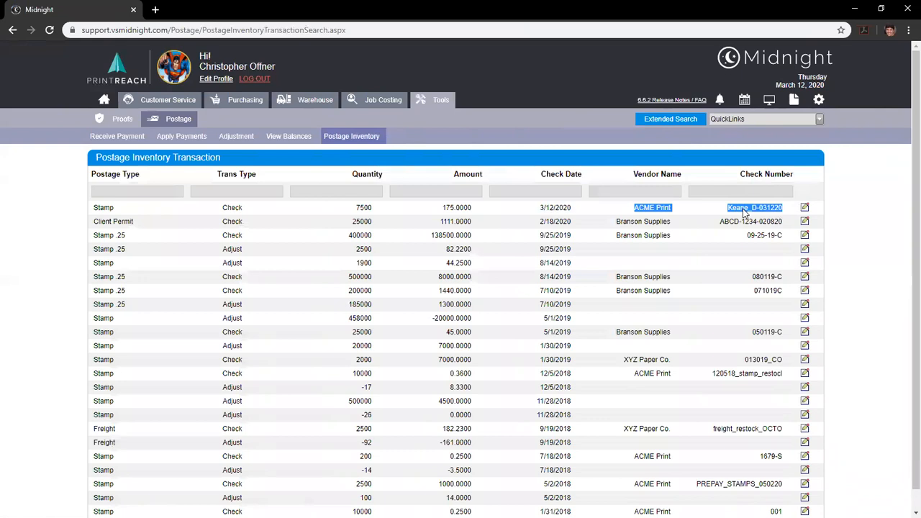
click(743, 212)
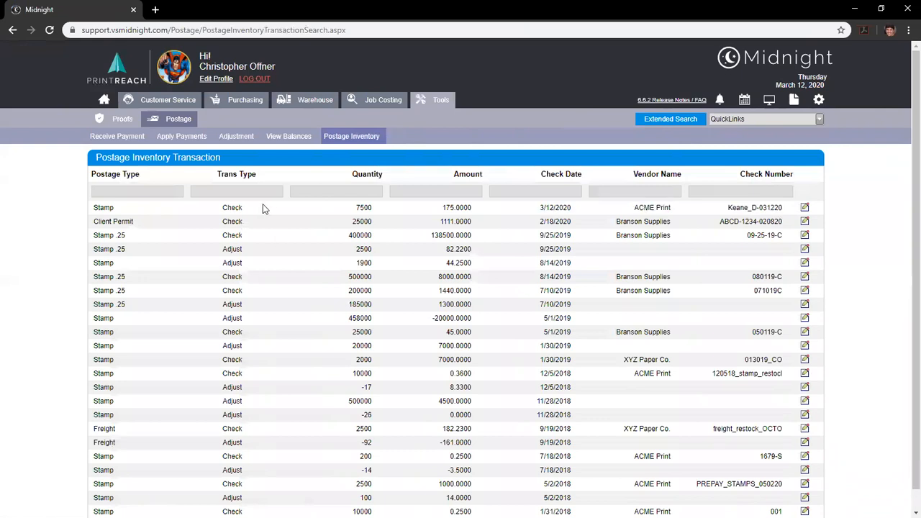
Add a postage inventory adjustment for the Stamp device with quantity 35 and amount $3.50.
click(743, 119)
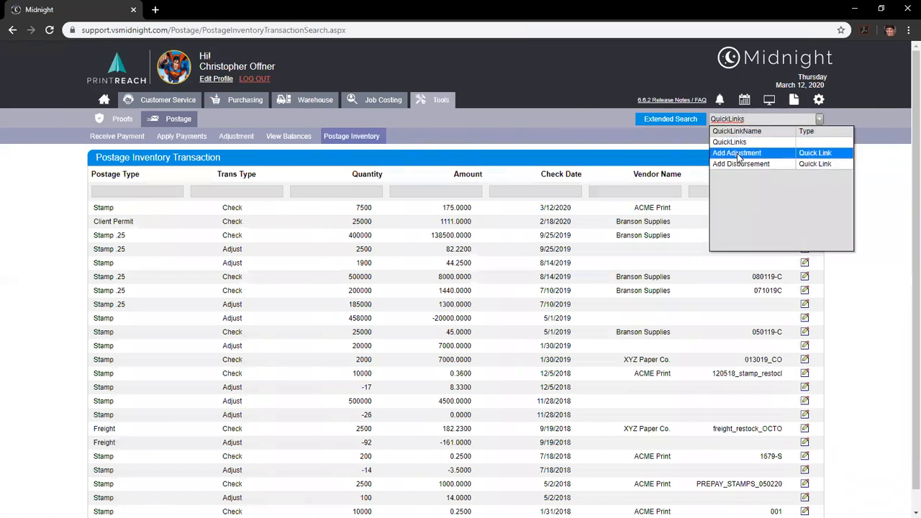
click(737, 153)
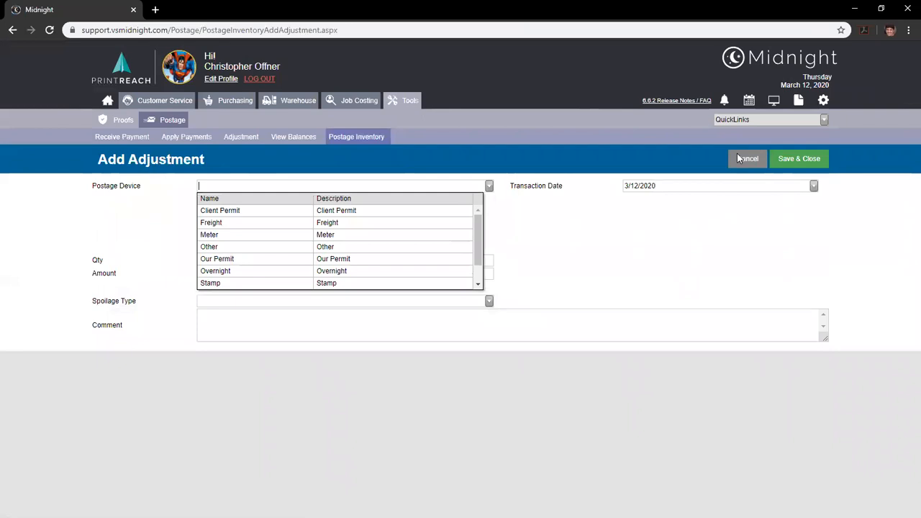
click(211, 282)
click(231, 259)
key(ctrl+a)
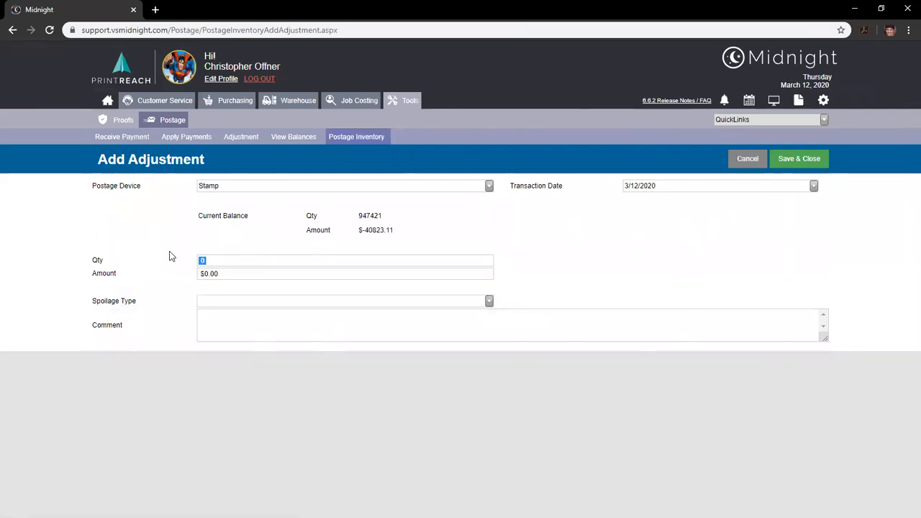
text(35)
key(Tab)
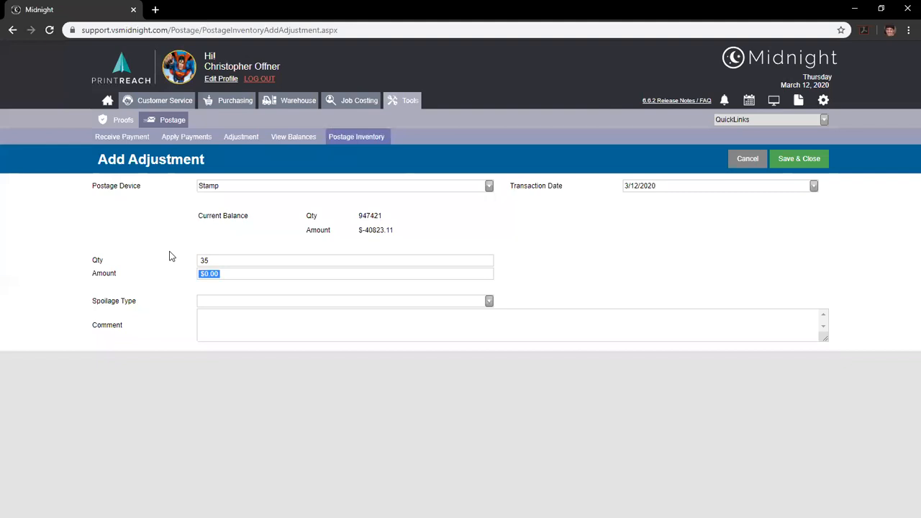
text(3.50)
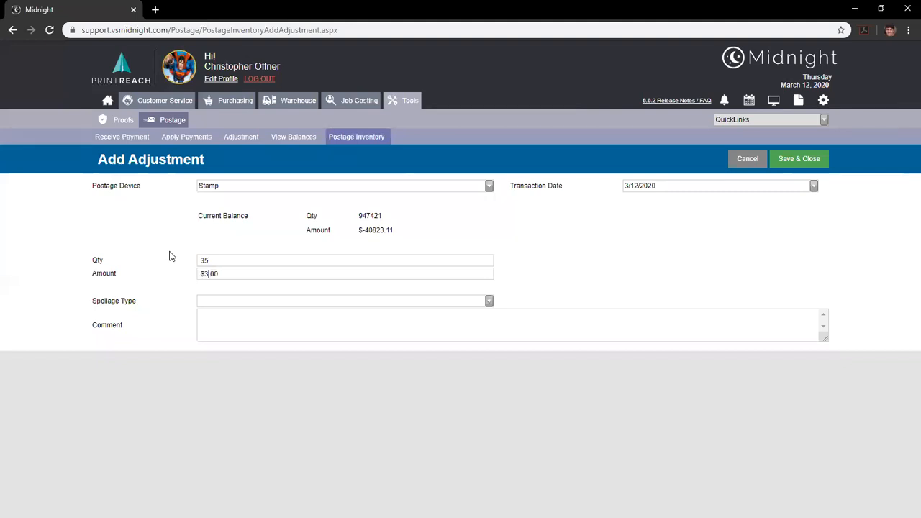
Set the adjustment's spoilage type to Non-Recoverable, add the comment "Water Damage", and save and close it.
key(Tab)
click(260, 299)
click(254, 351)
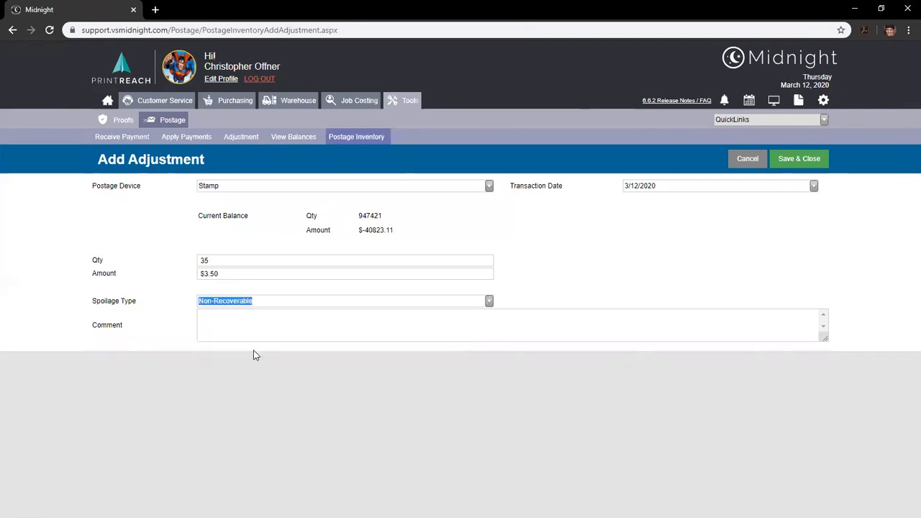
key(Tab)
text(Water Damage)
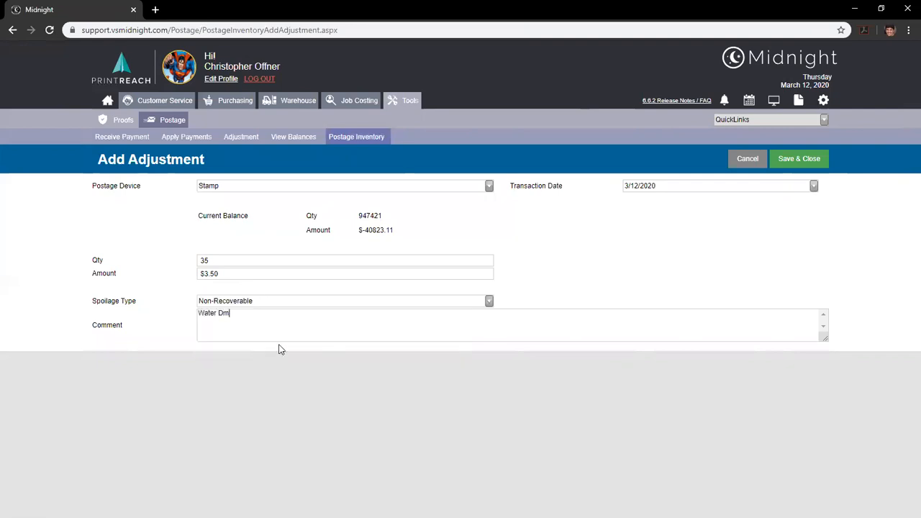
click(802, 162)
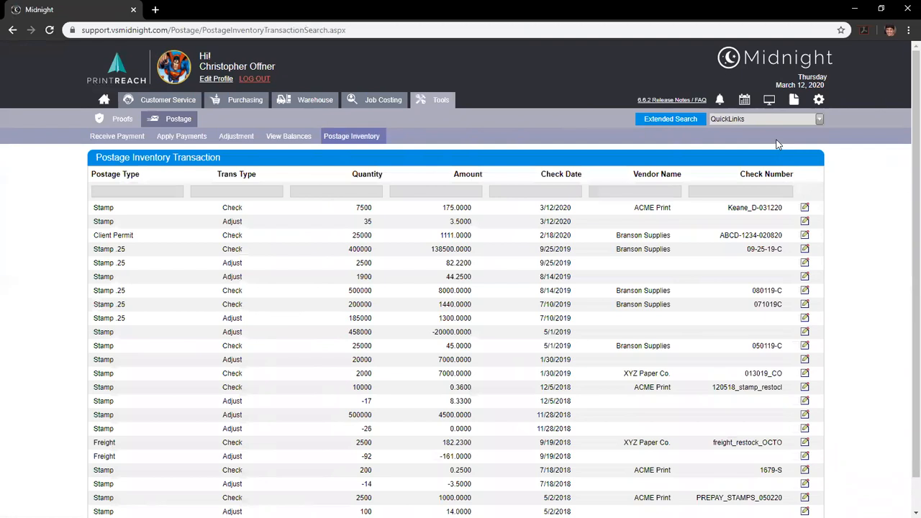
Run the Postage Used by Date report for all customers from 02/12/2020 to 03/28/2020.
click(792, 102)
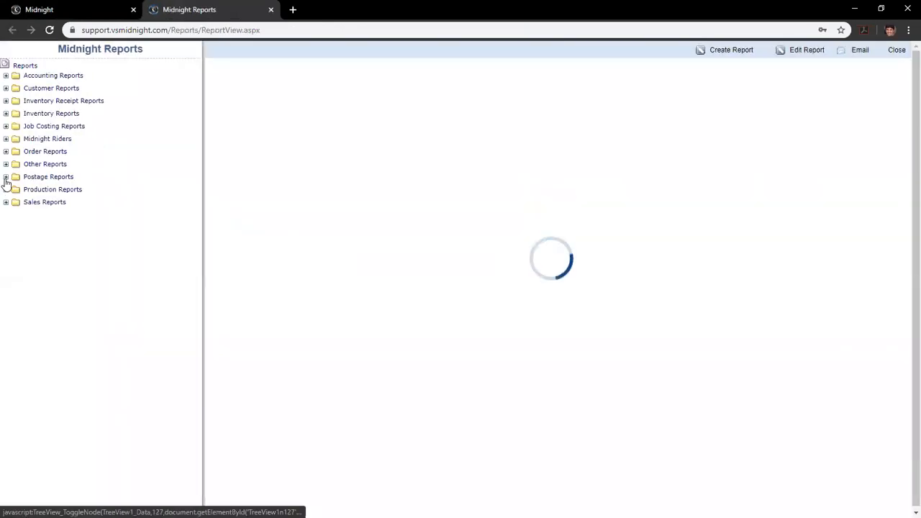
click(6, 177)
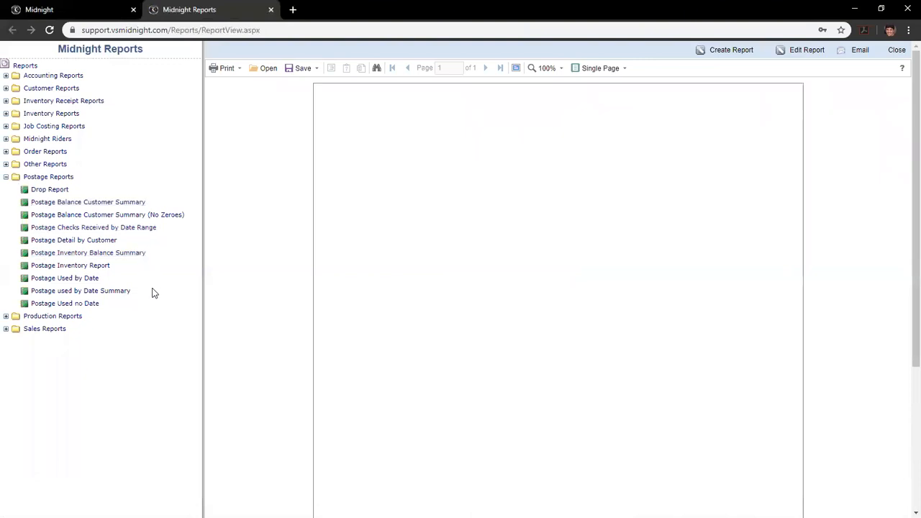
click(84, 279)
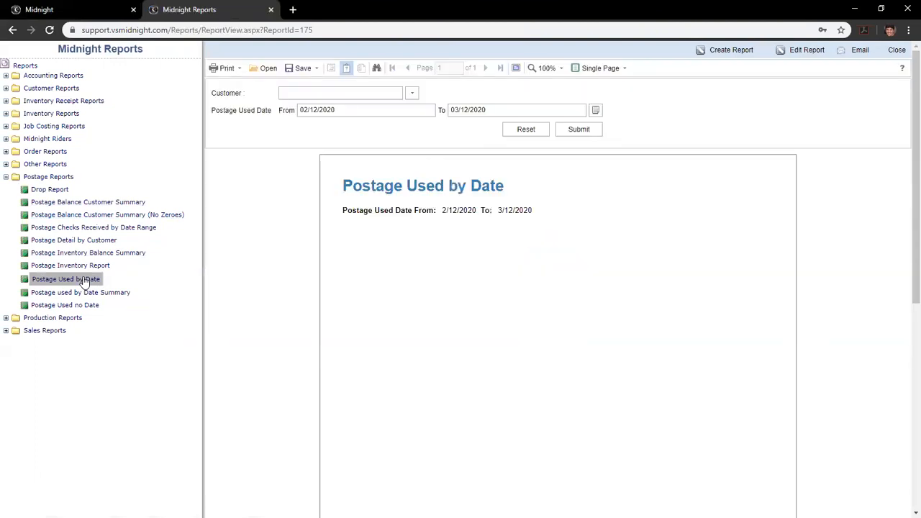
click(411, 95)
click(370, 123)
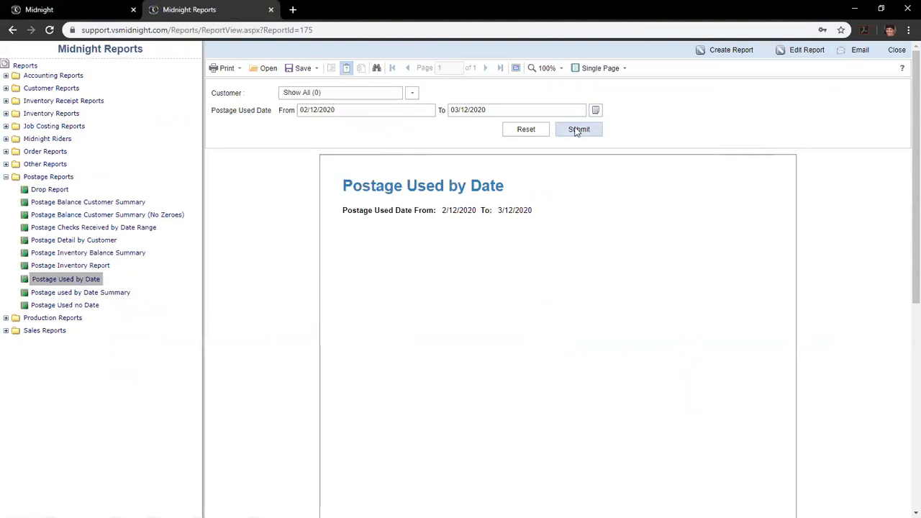
click(595, 109)
click(496, 208)
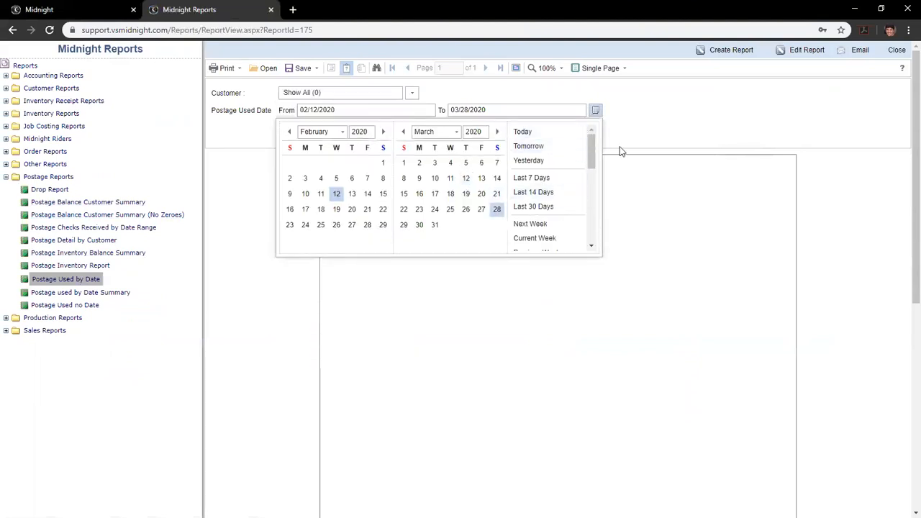
click(588, 130)
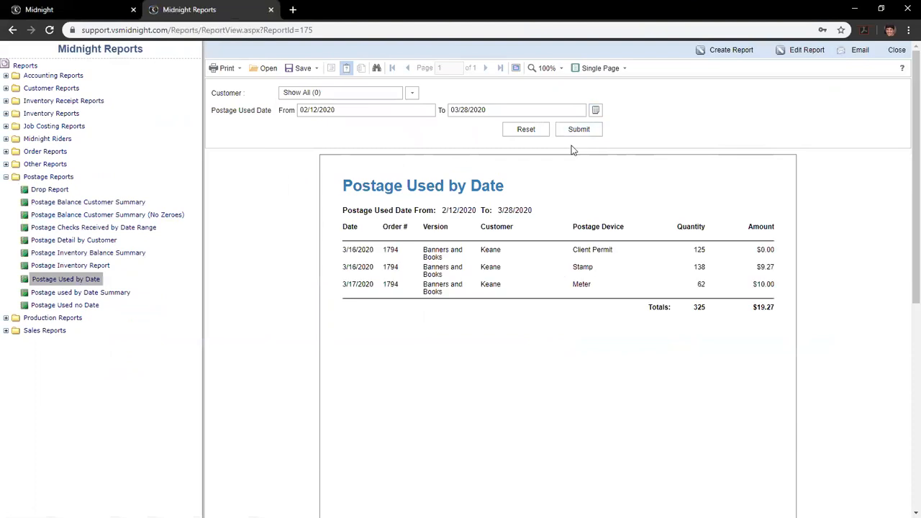
Review the postage used dates in the report and open the Postage Used no Date report.
drag(343, 249, 356, 250)
click(69, 307)
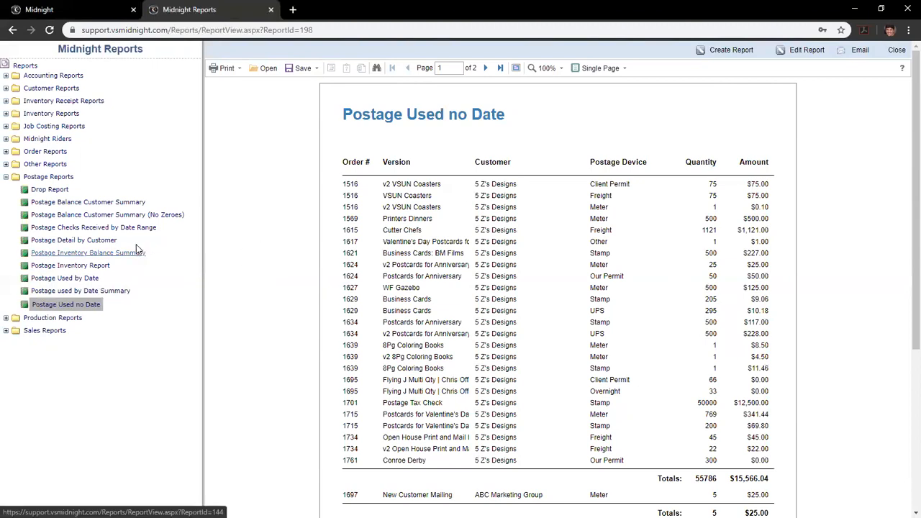
Run the Postage Detail by Customer report for Keane from 02/12/2020 to 03/28/2020 and examine its received checks.
click(114, 242)
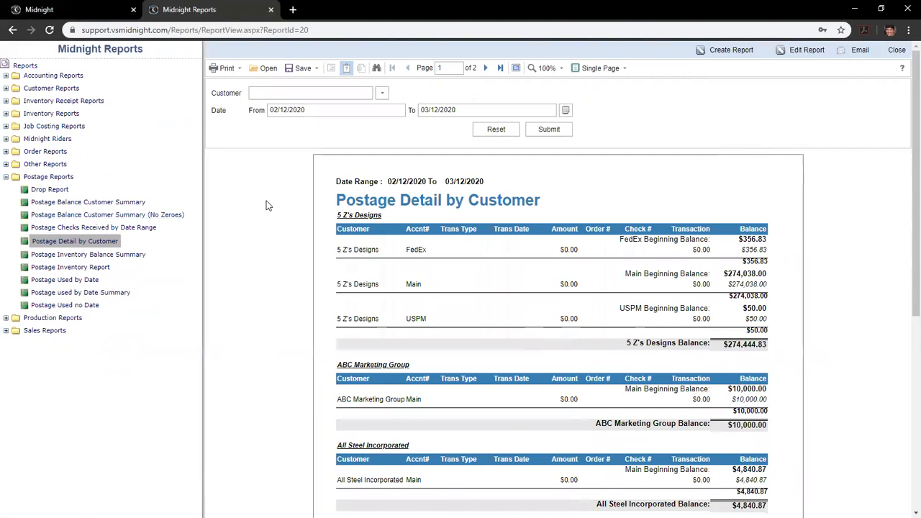
click(382, 96)
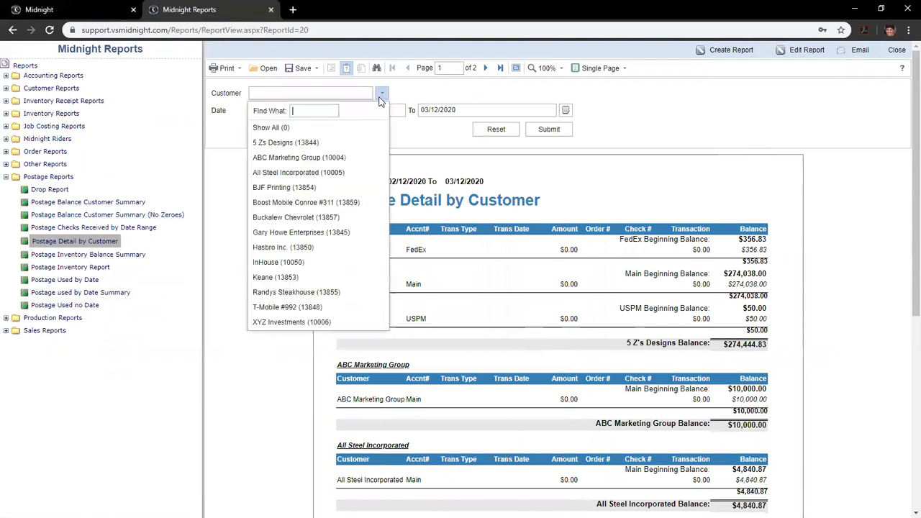
click(364, 277)
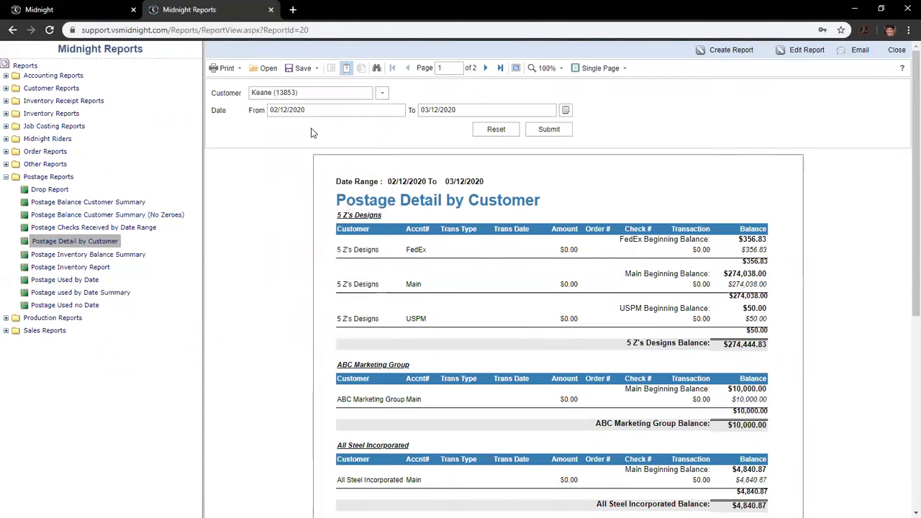
click(566, 110)
click(466, 208)
click(633, 150)
click(567, 129)
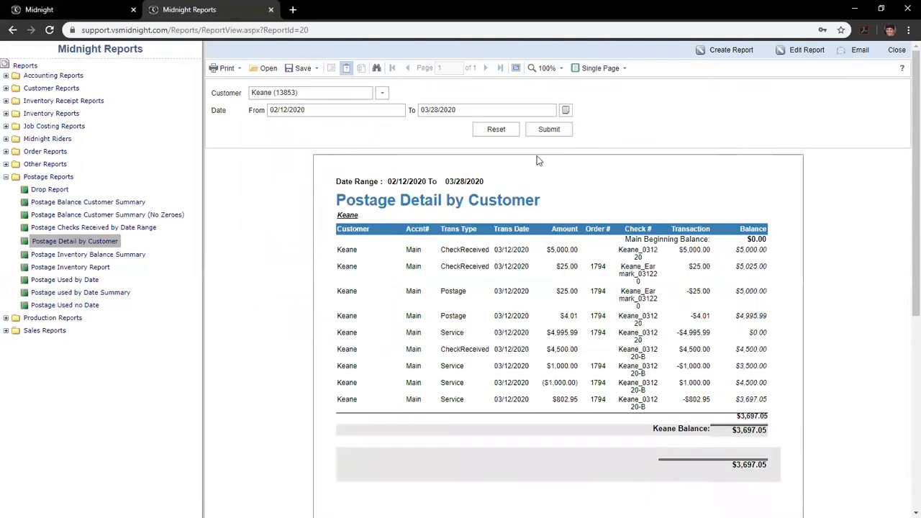
double_click(464, 250)
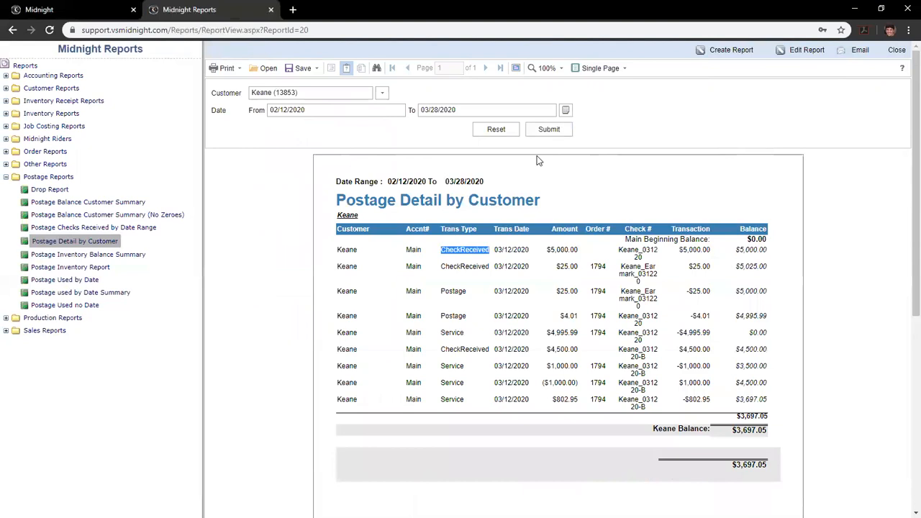
drag(579, 266, 564, 266)
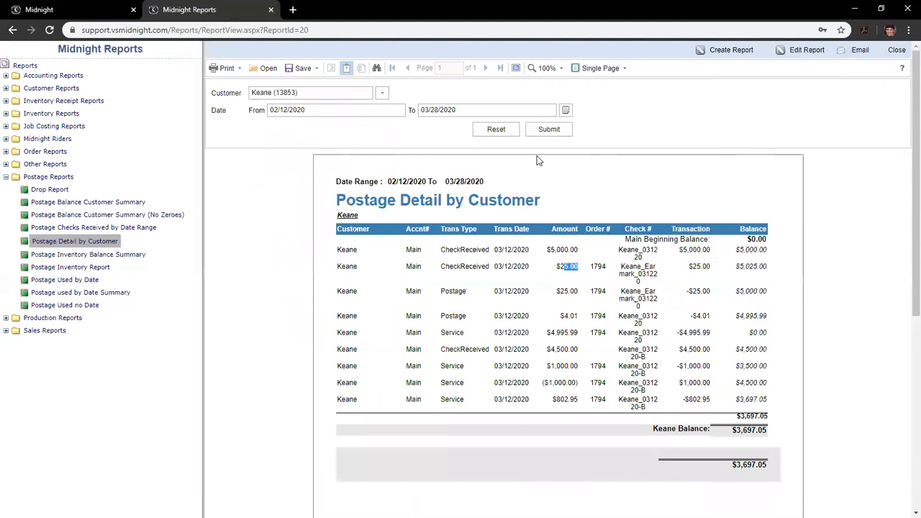
Examine Keane's postage and service transactions, beginning balance, and ending balance in the Postage Detail by Customer report.
drag(549, 350, 579, 349)
click(579, 350)
drag(440, 291, 466, 291)
drag(441, 333, 465, 332)
mouse_move(590, 292)
mouse_down()
mouse_move(605, 291)
mouse_move(564, 292)
mouse_move(575, 292)
mouse_up()
click(575, 291)
mouse_move(748, 239)
mouse_down()
mouse_move(768, 246)
mouse_move(751, 250)
mouse_up()
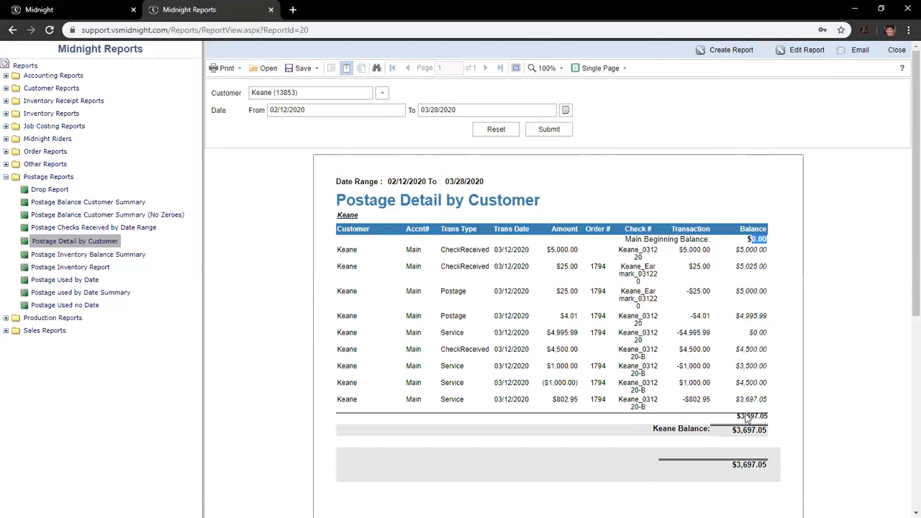
drag(736, 429, 768, 429)
Run the Postage Detail by Customer report for all customers, keeping the 02/12/2020 to 03/28/2020 range, and view its last page.
click(387, 96)
click(345, 128)
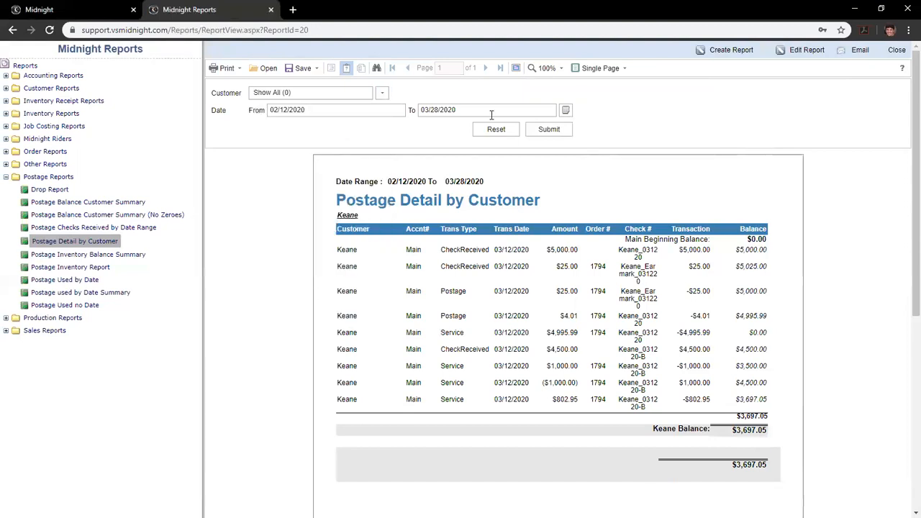
click(551, 131)
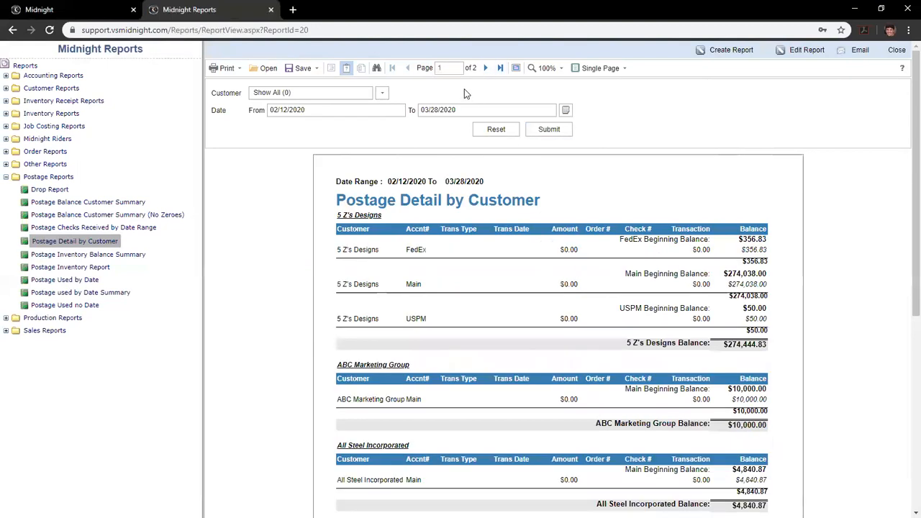
click(501, 68)
scroll(502, 122, down, 1)
scroll(502, 122, down, 4)
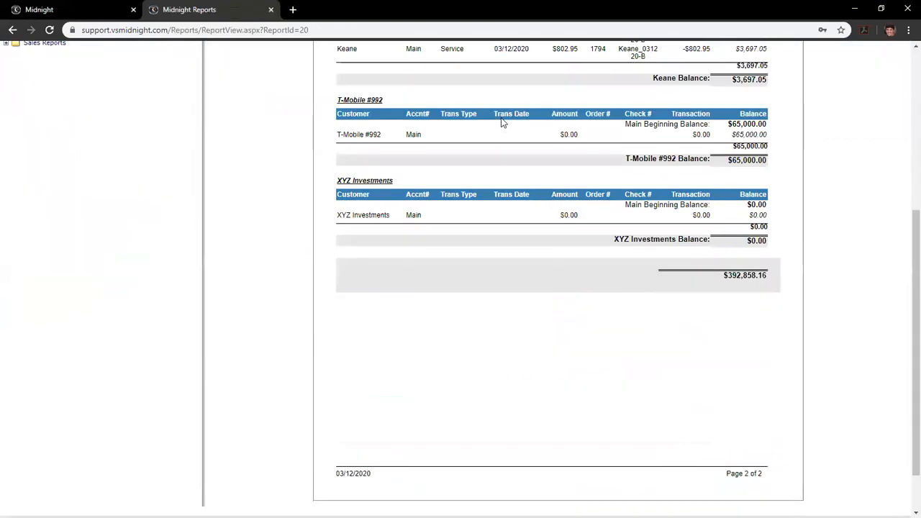
Examine the grand total of all customer postage balances and Keane's balance within it.
drag(742, 271, 767, 274)
click(768, 275)
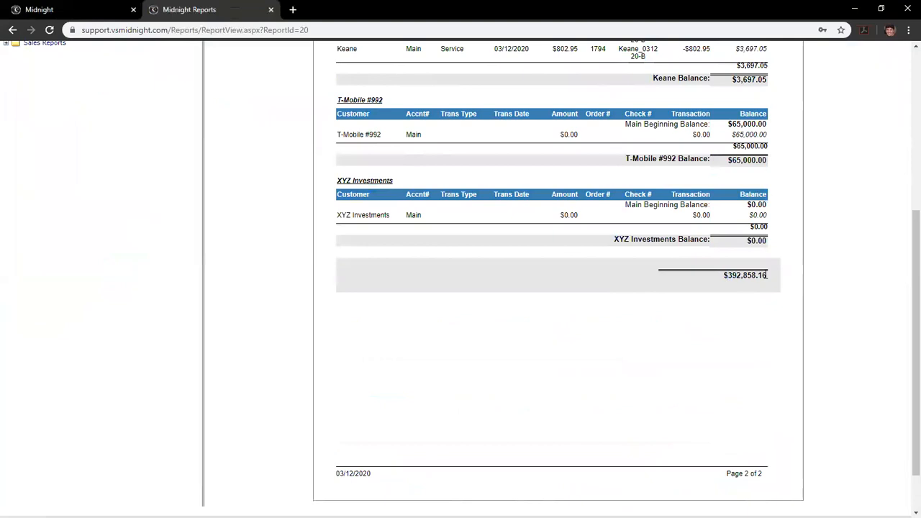
scroll(766, 282, up, 2)
drag(768, 389, 743, 402)
scroll(748, 397, up, 1)
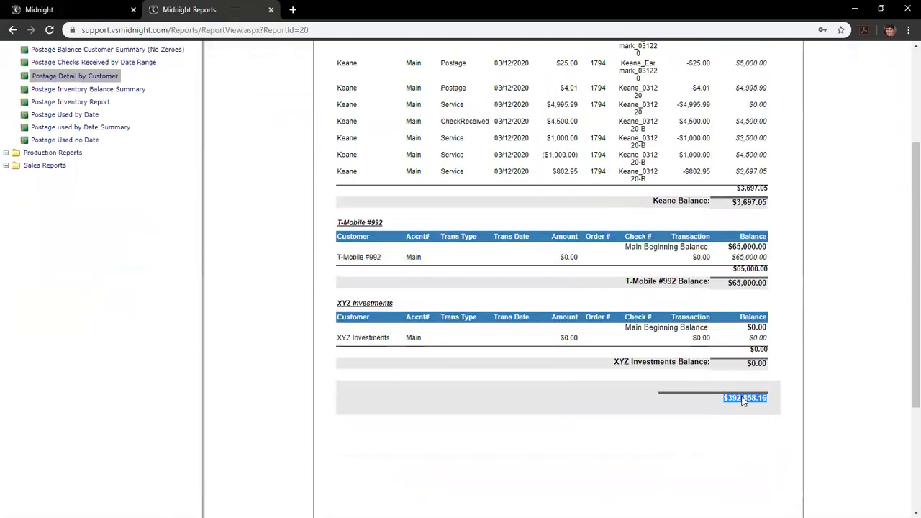
drag(735, 252, 767, 249)
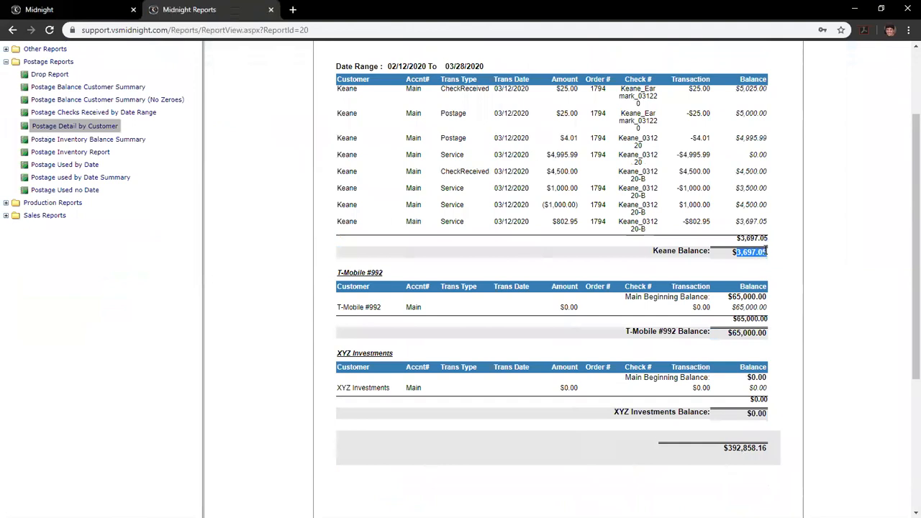
click(762, 274)
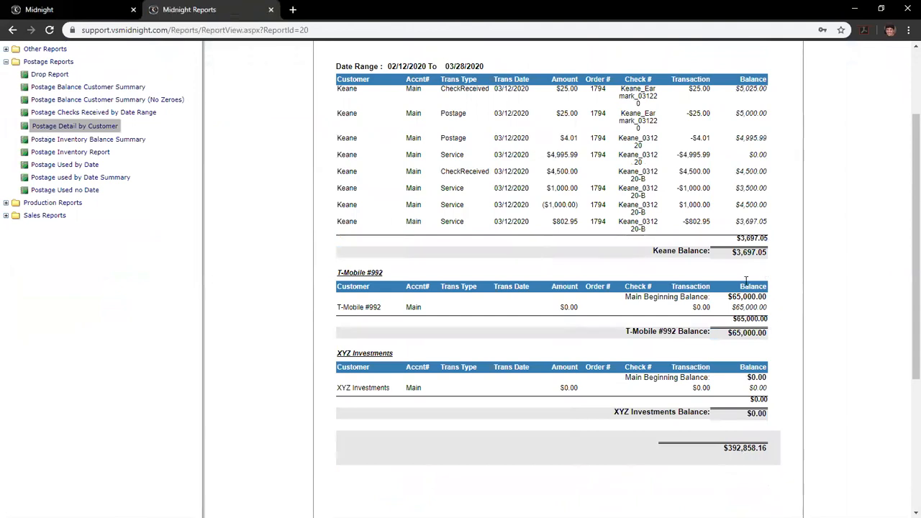
scroll(746, 332, up, 2)
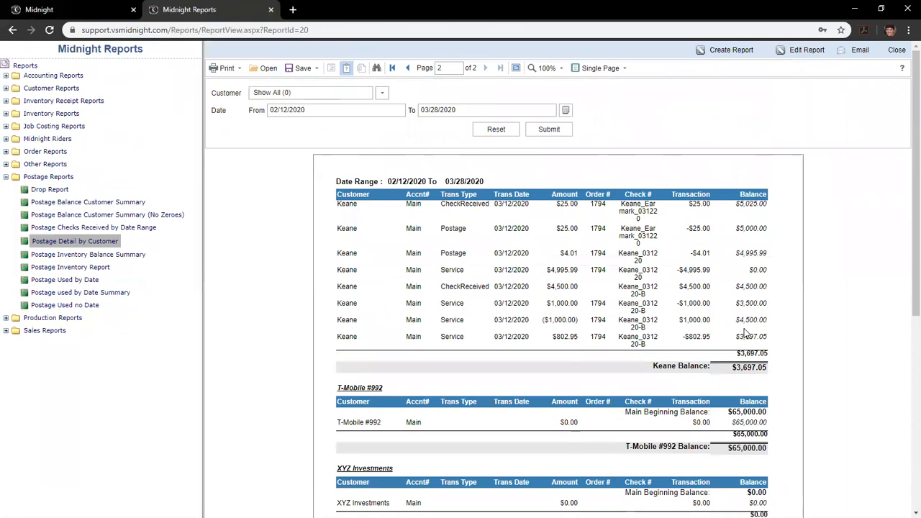
View the Postage Checks Received by Date Range report and open the Postage Balance Customer Summary.
click(104, 230)
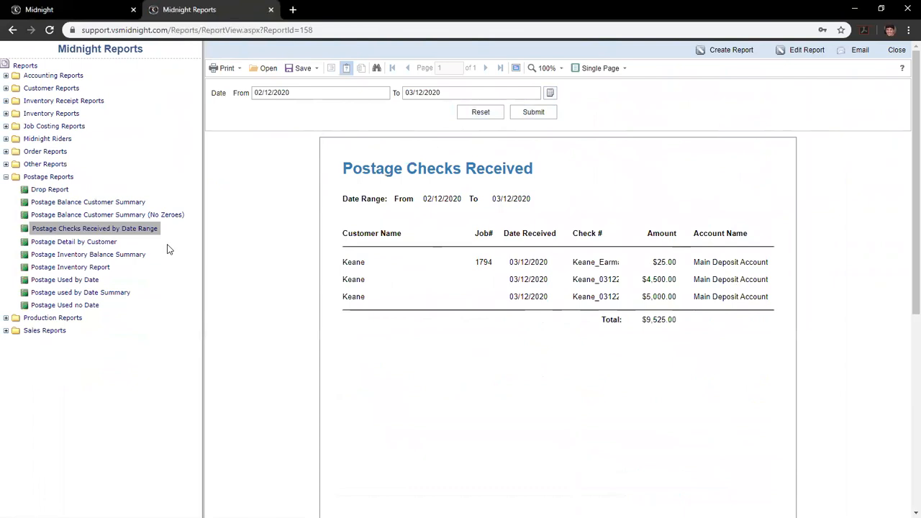
click(103, 202)
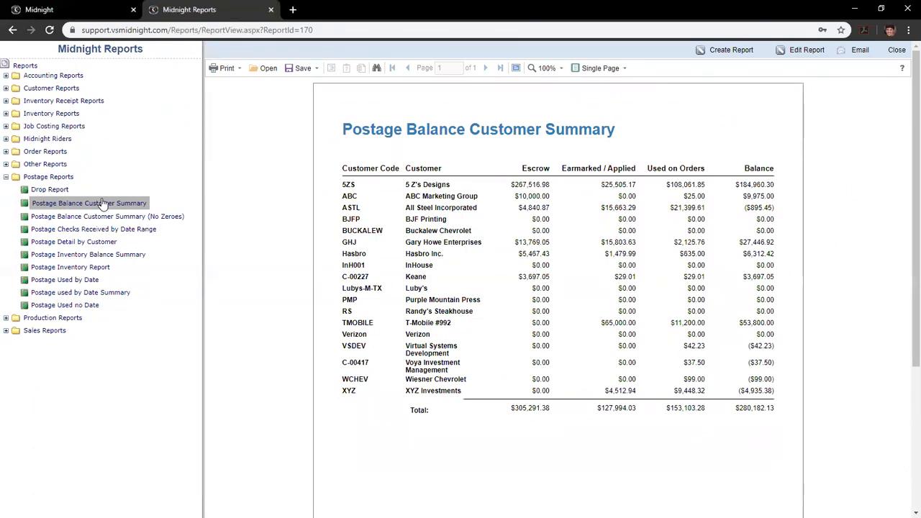
double_click(237, 300)
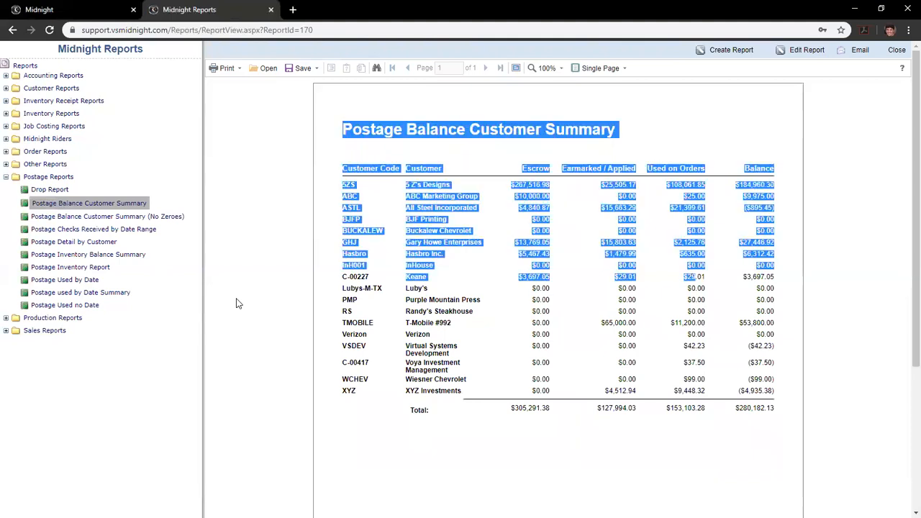
click(237, 299)
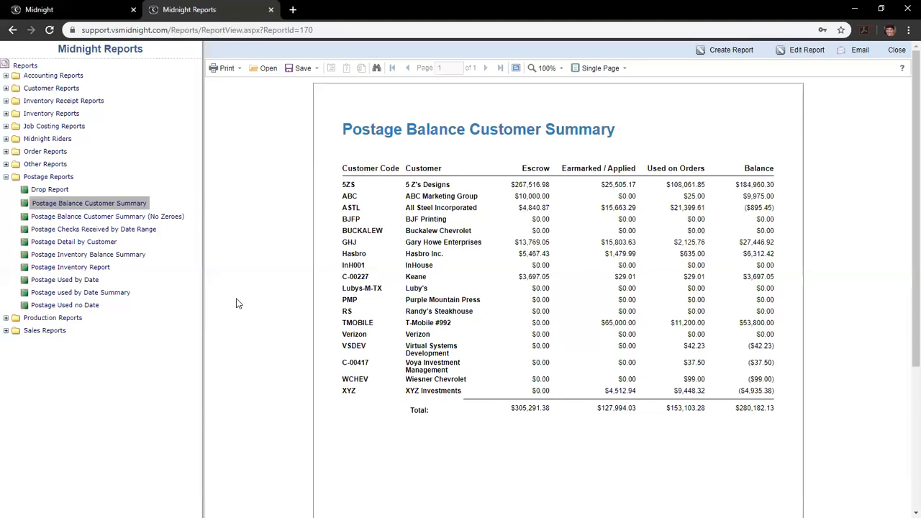
double_click(775, 331)
triple_click(775, 328)
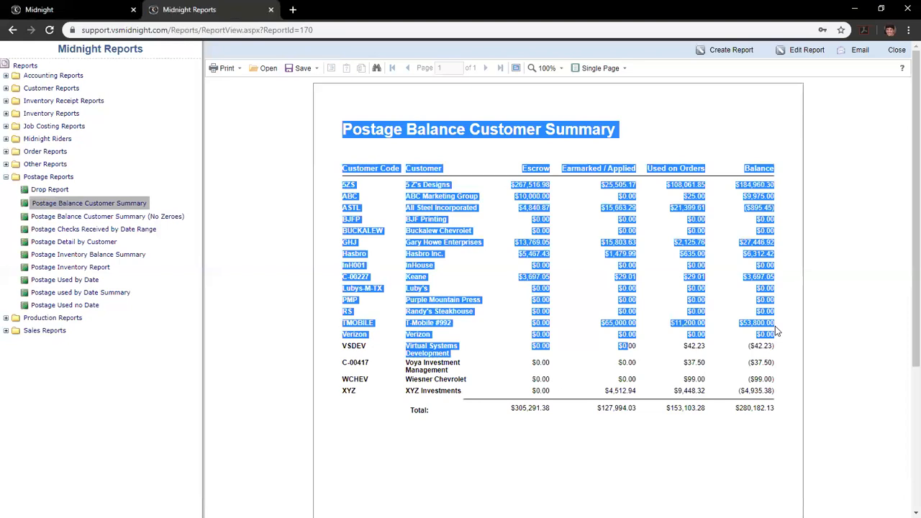
click(775, 328)
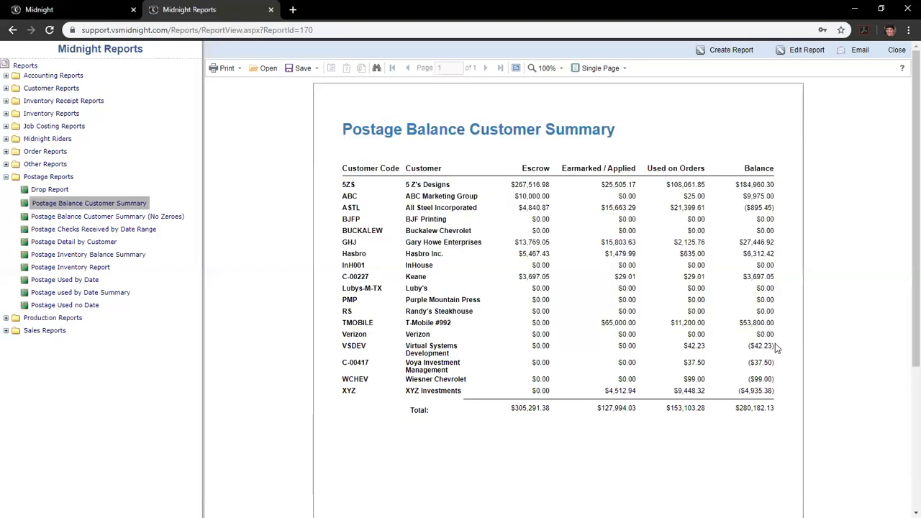
drag(752, 347, 772, 348)
click(773, 347)
drag(632, 243, 605, 242)
click(744, 338)
key(shift+Right)
key(shift+Right)
key(shift+Right)
key(shift+Right)
key(shift+Right)
key(shift+Right)
key(shift+Right)
key(shift+Right)
key(shift+Right)
drag(743, 242, 774, 244)
click(774, 245)
Run the Postage Inventory Report for the Stamp postage device with check dates from 11/08/2019 to 03/12/2020.
click(106, 268)
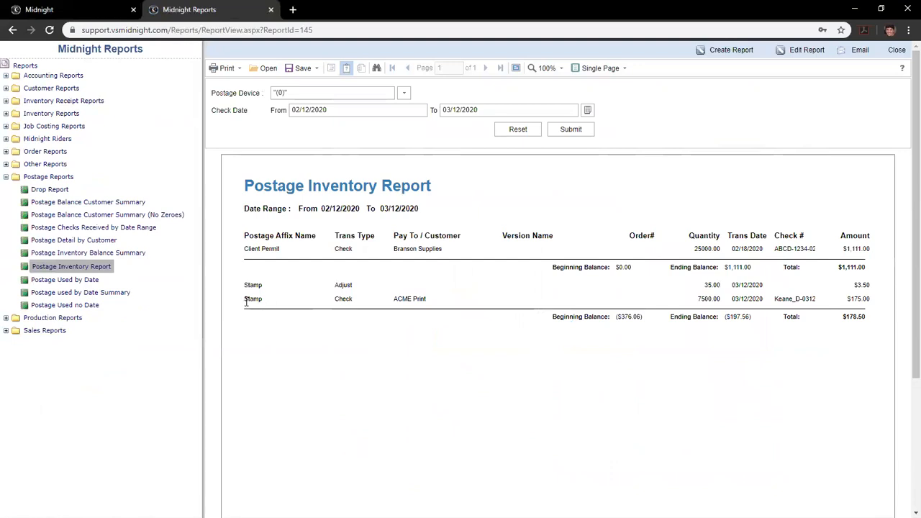
drag(246, 302, 269, 304)
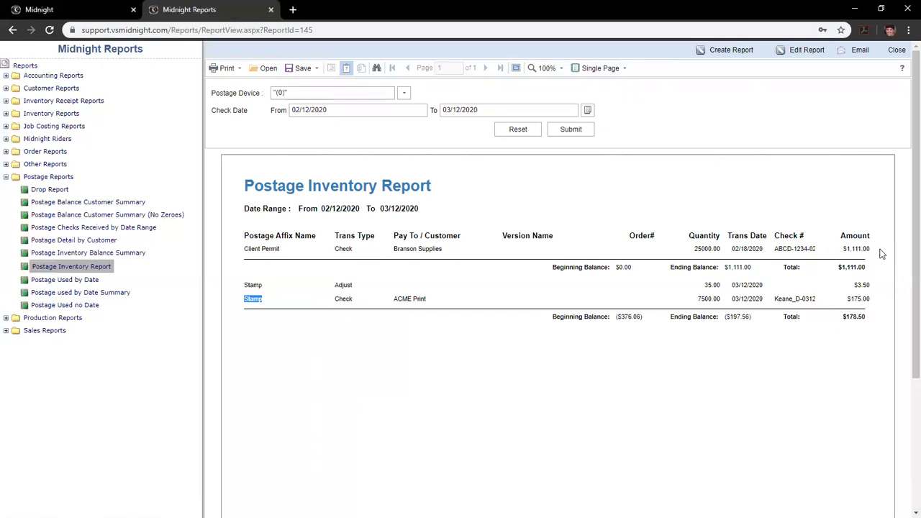
click(403, 93)
key(Return)
click(587, 109)
click(279, 134)
click(280, 135)
click(280, 135)
click(359, 177)
click(693, 146)
click(590, 132)
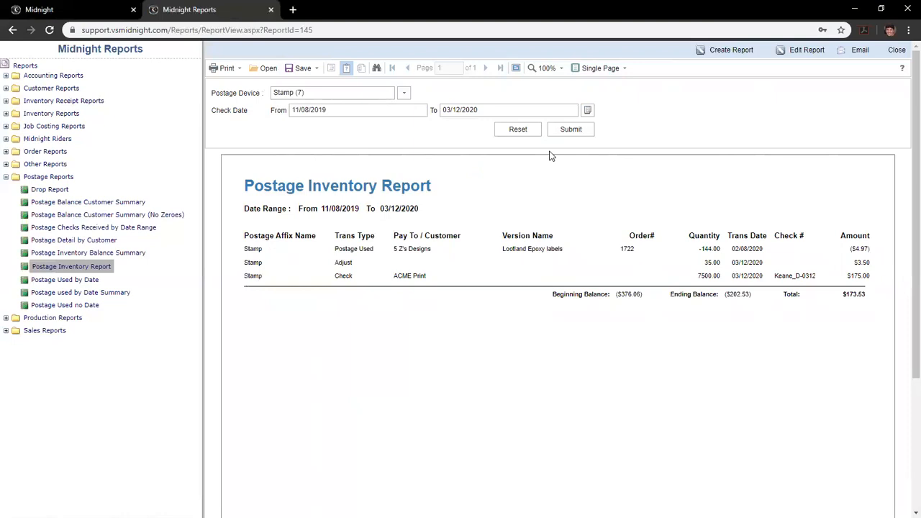
Open the Postage Inventory Balance Summary report and compare it with the Postage Inventory Transaction list.
click(120, 257)
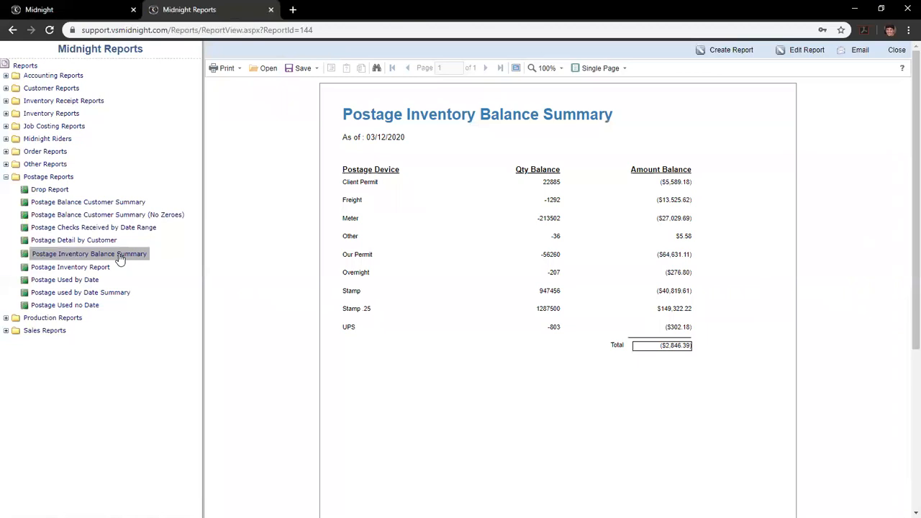
click(84, 6)
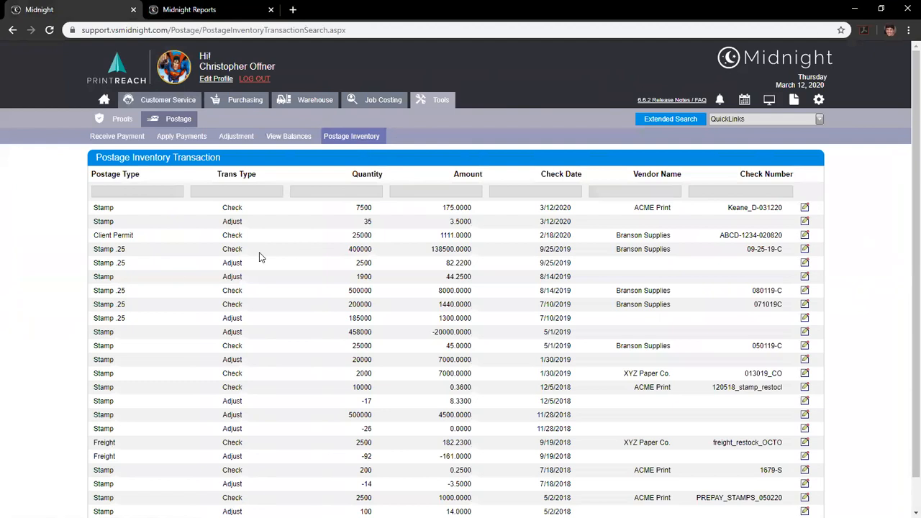
click(181, 7)
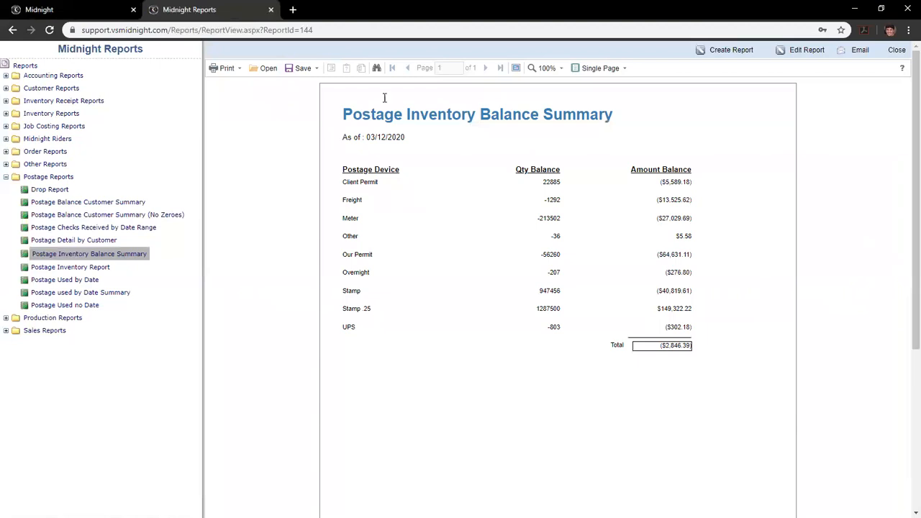
click(115, 10)
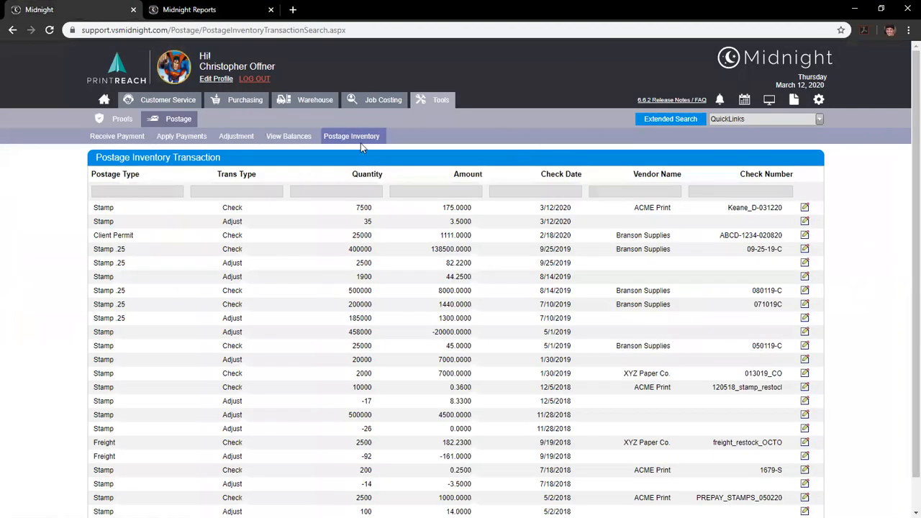
click(217, 6)
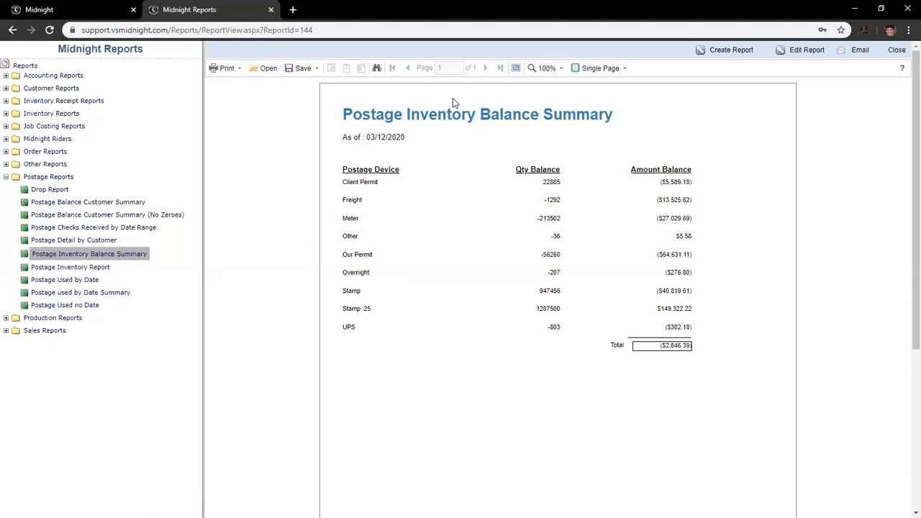
Close the reports and open the Postage Affix list in the admin settings.
click(270, 9)
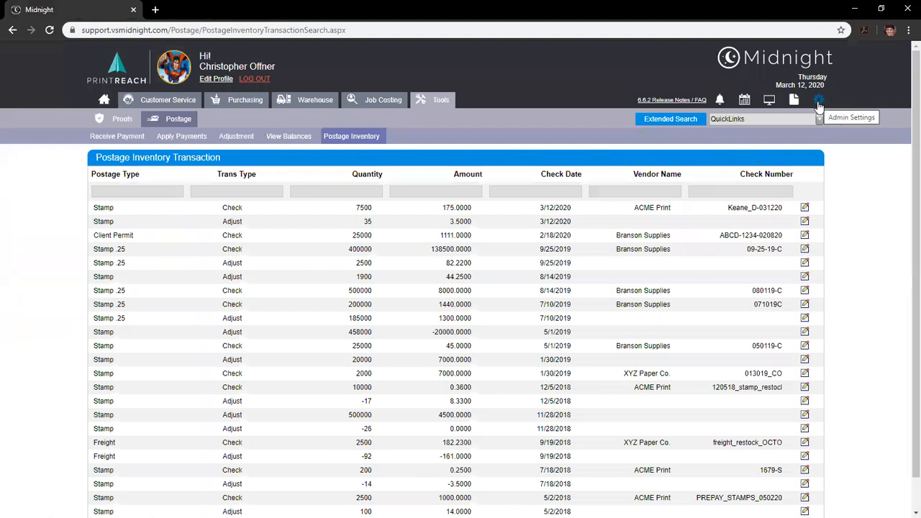
click(817, 106)
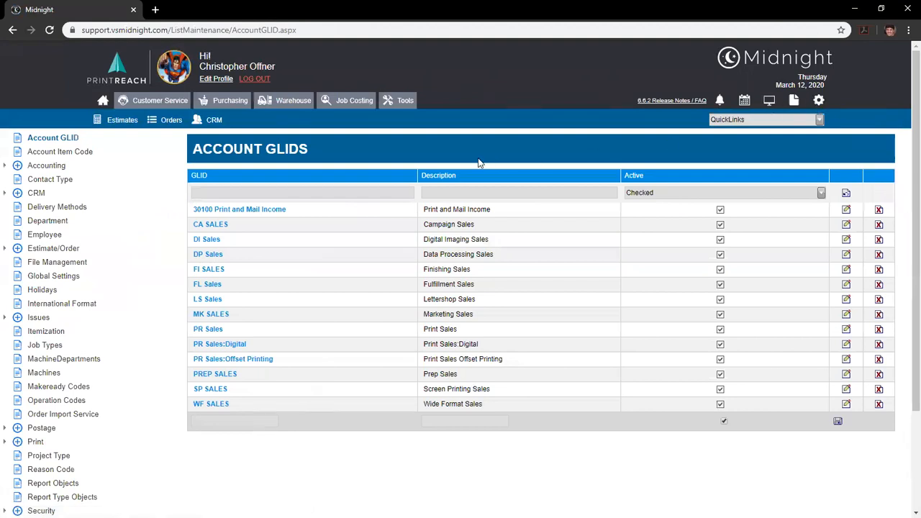
scroll(111, 228, down, 2)
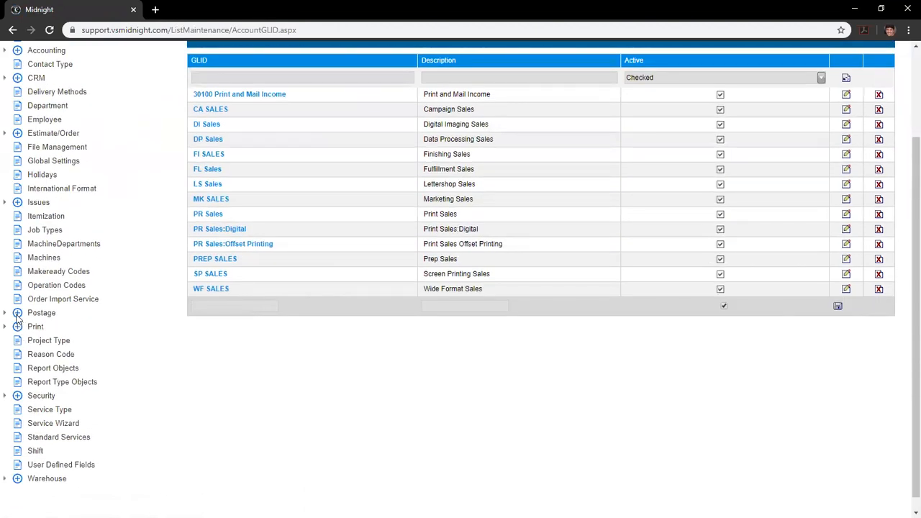
click(17, 313)
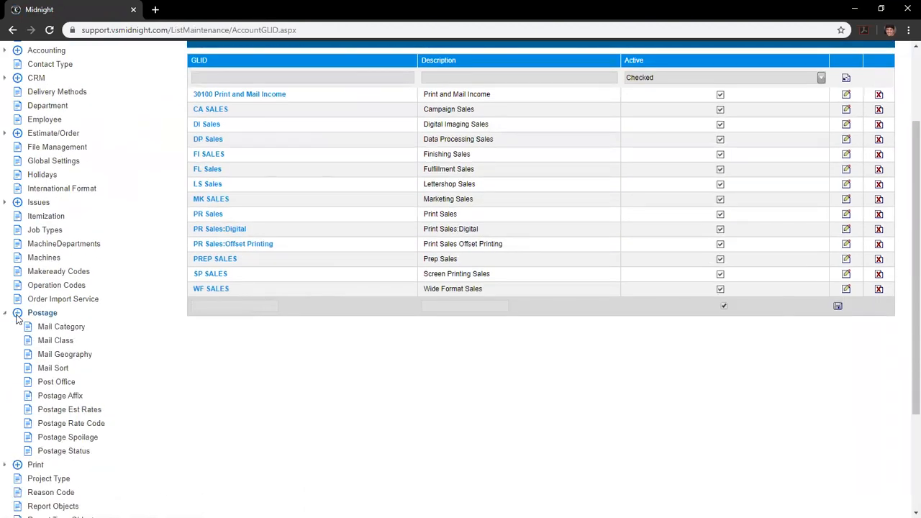
click(54, 397)
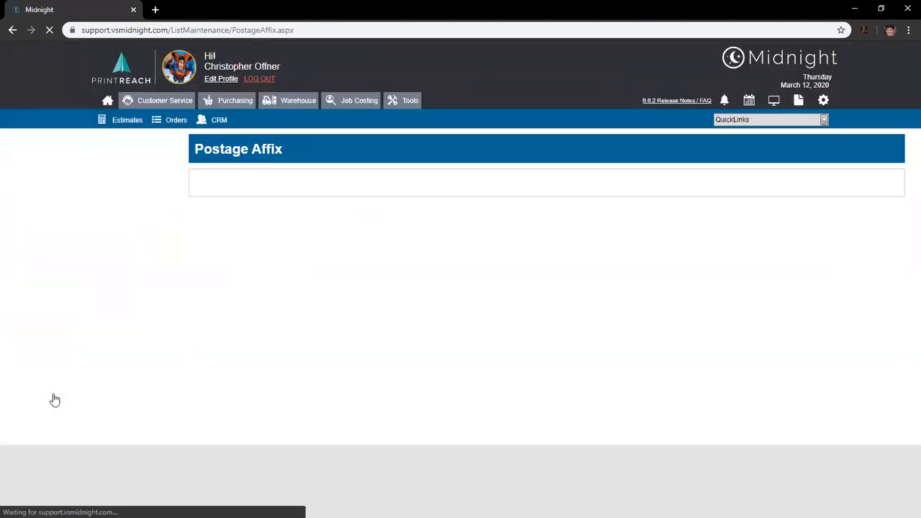
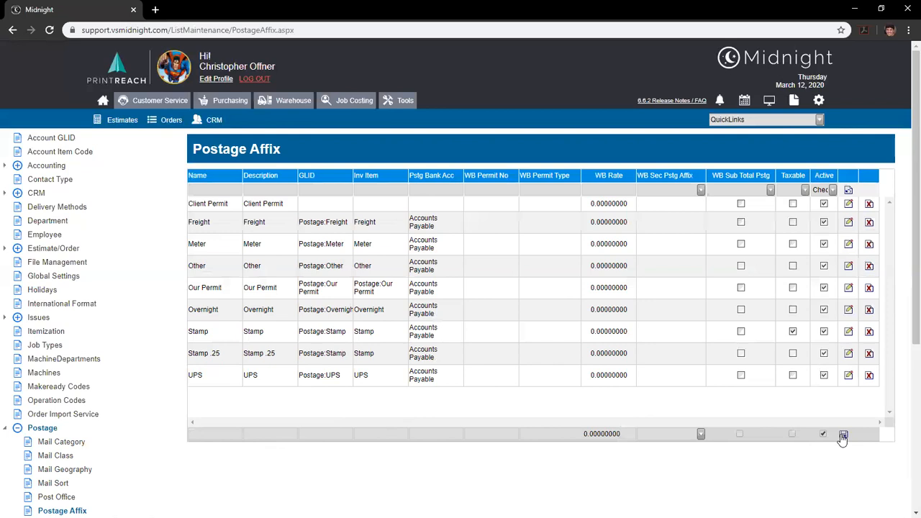
Edit the Stamp postage affix, mark it as Active, and save the entry.
click(849, 332)
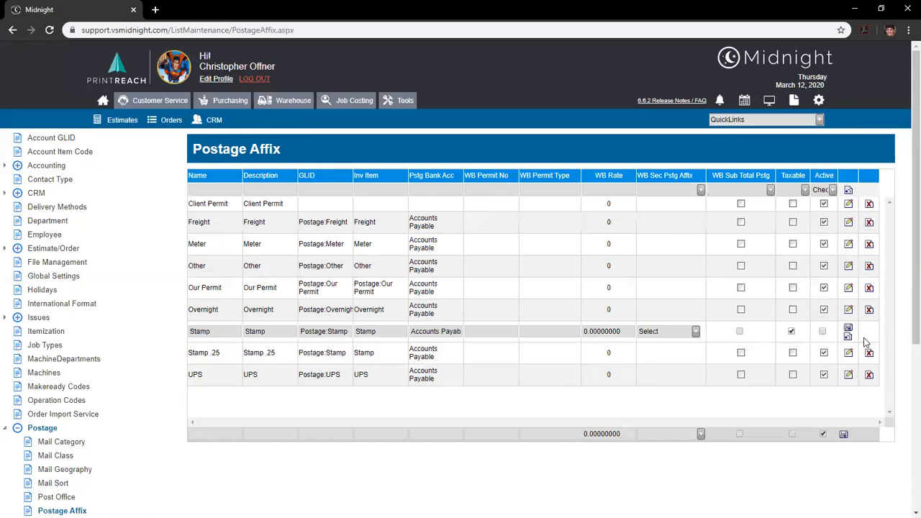
click(822, 333)
click(848, 331)
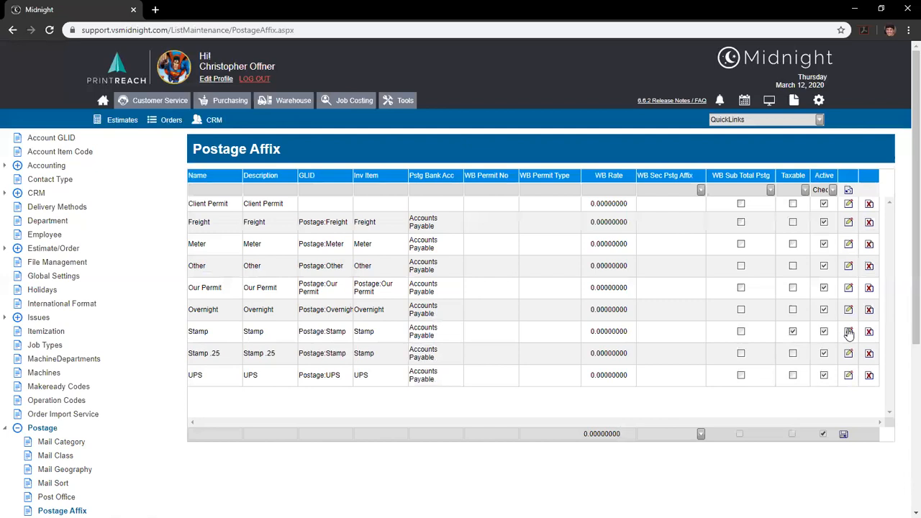
Open the Postage Estimate Rates list in the postage settings and look through its rates.
scroll(68, 389, down, 1)
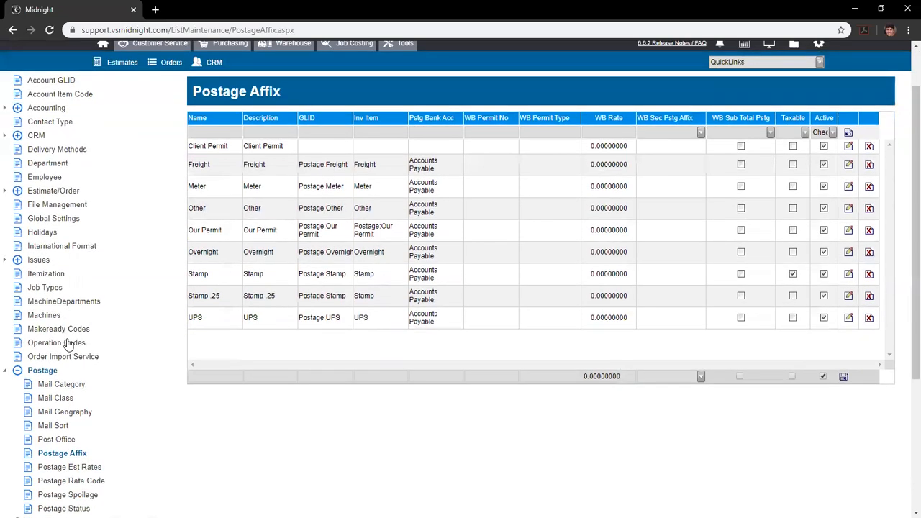
scroll(67, 344, down, 1)
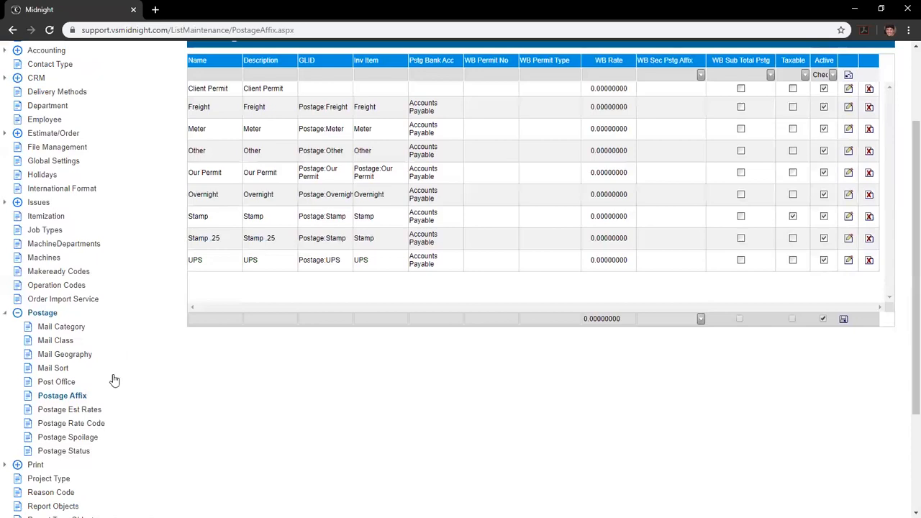
click(98, 410)
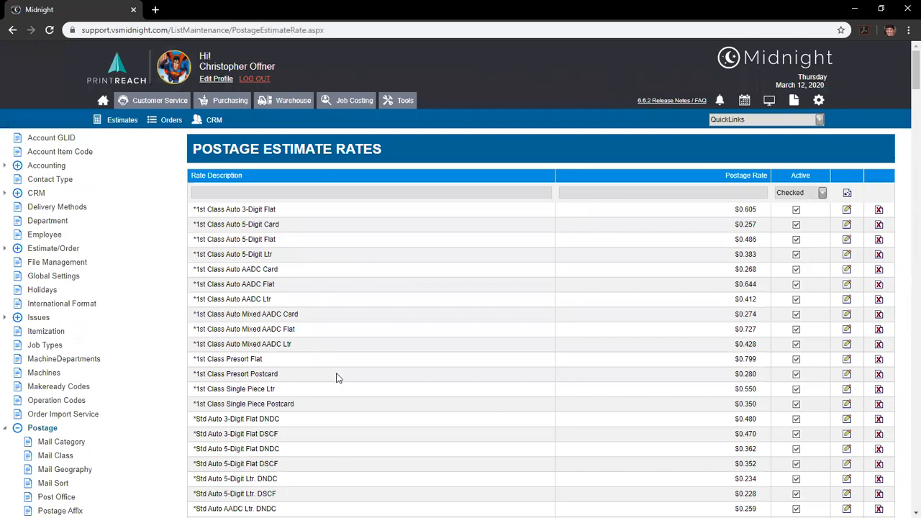
scroll(337, 376, down, 15)
scroll(337, 374, down, 15)
drag(914, 290, 901, 92)
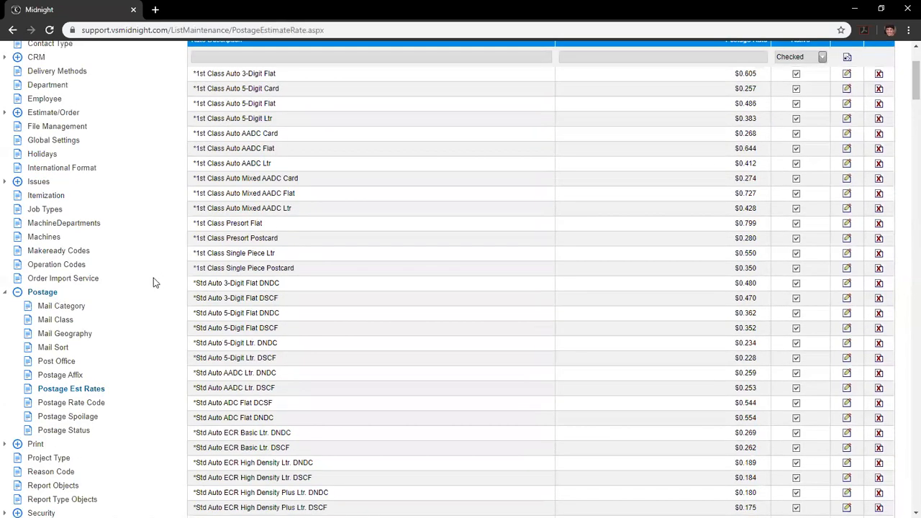
View the Mail Category and Mail Class lists, and check the Data/Postage fields of the "Banners and Books" order.
click(81, 306)
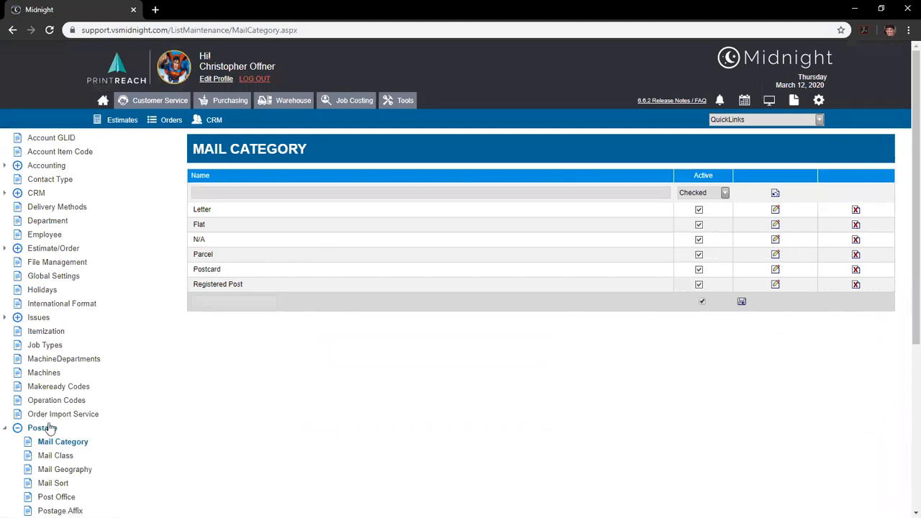
click(53, 455)
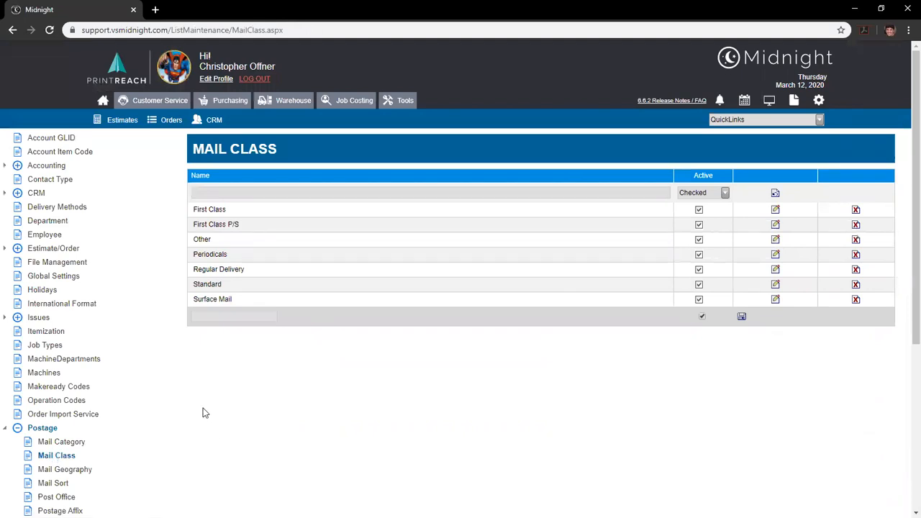
click(157, 124)
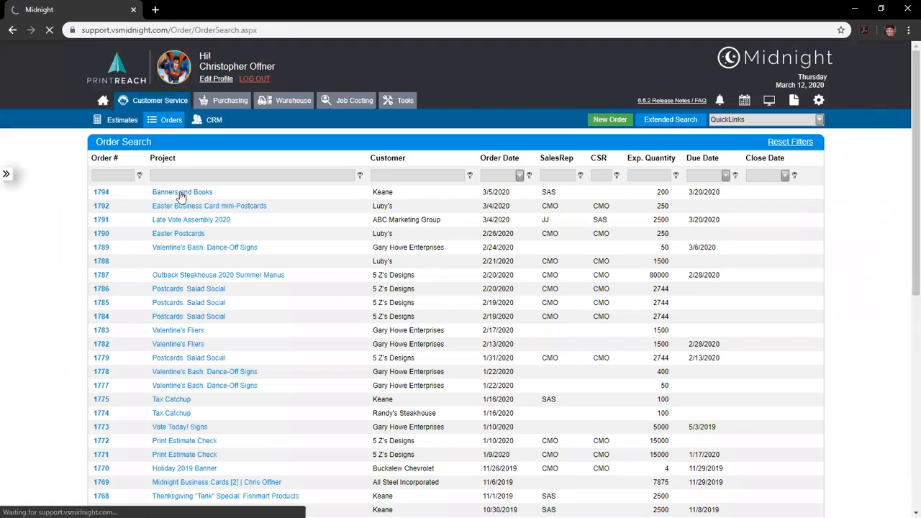
click(182, 195)
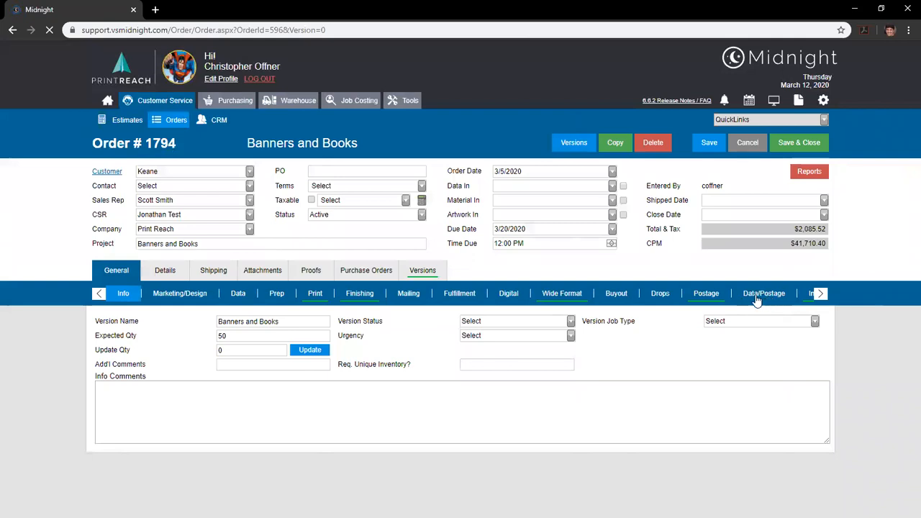
click(764, 294)
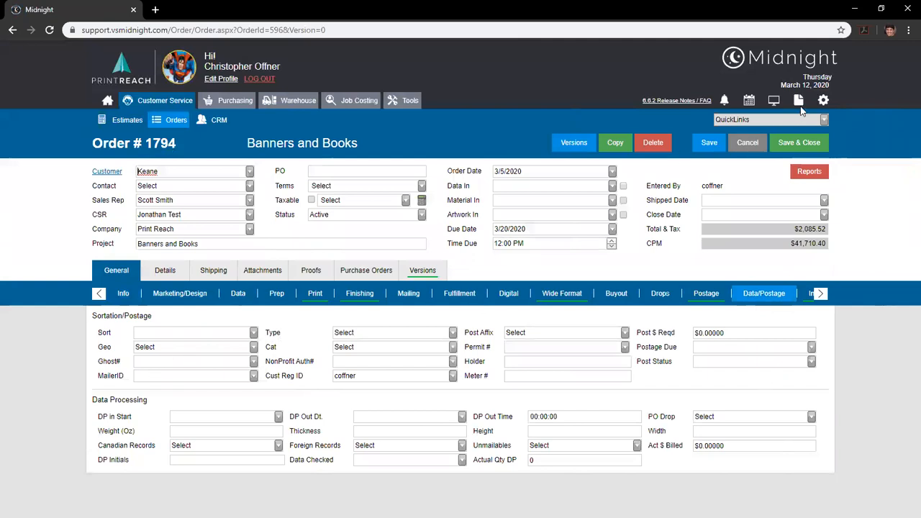
View the Postage Account and Postage Types lists under Accounting in the admin settings.
click(823, 101)
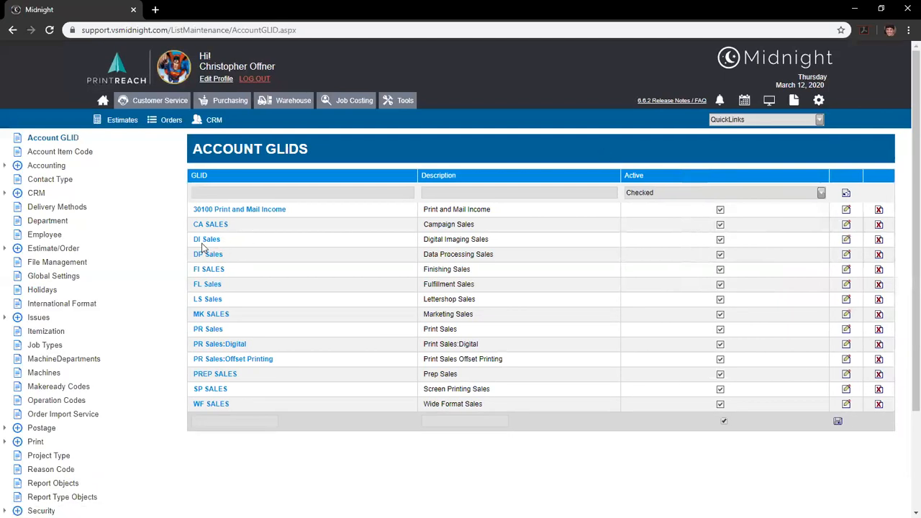
click(52, 167)
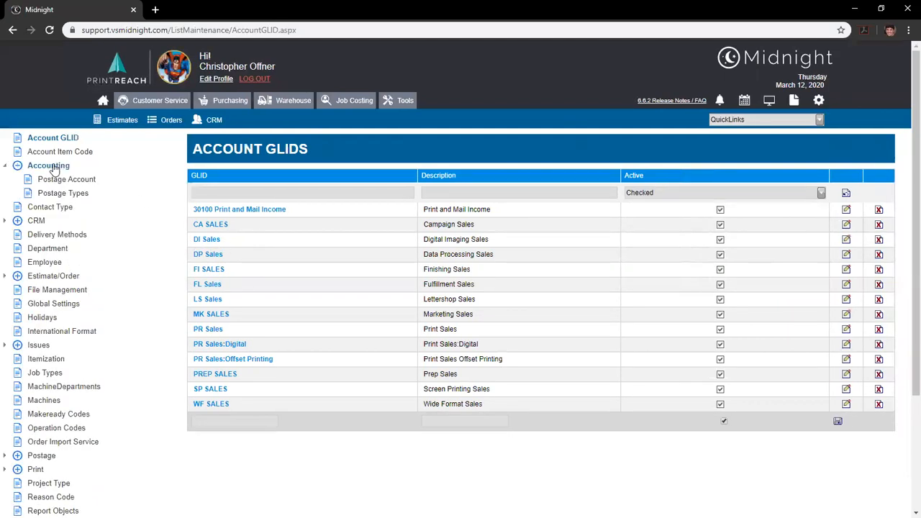
click(71, 181)
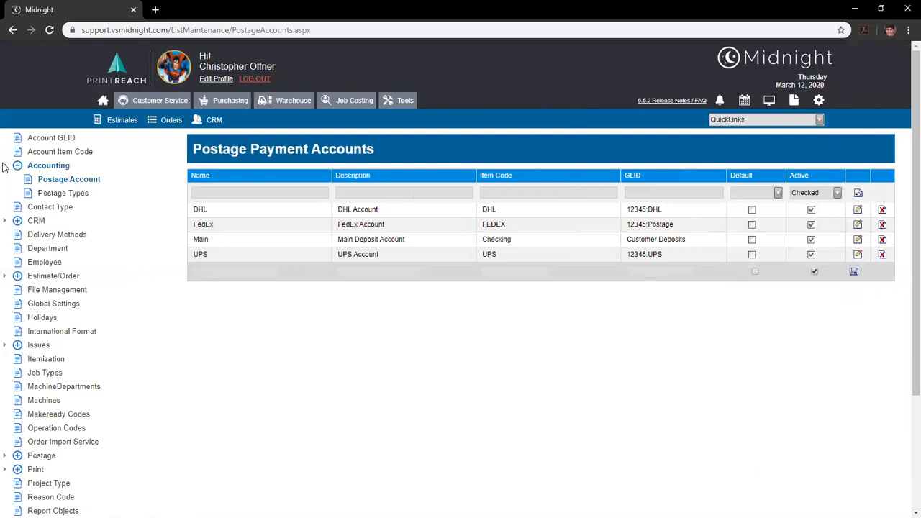
click(44, 196)
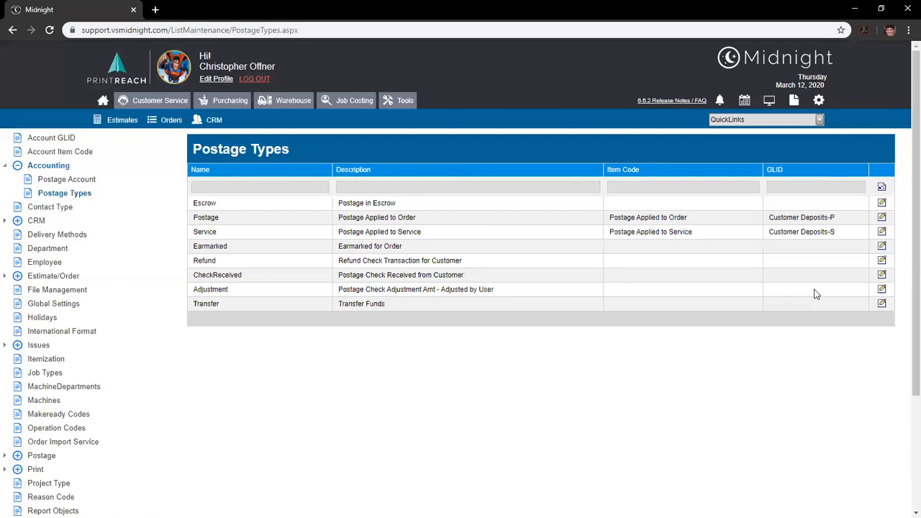
Preview the Invoice report for the "Banners and Books" order and examine its postage lines and postage payment details.
click(172, 120)
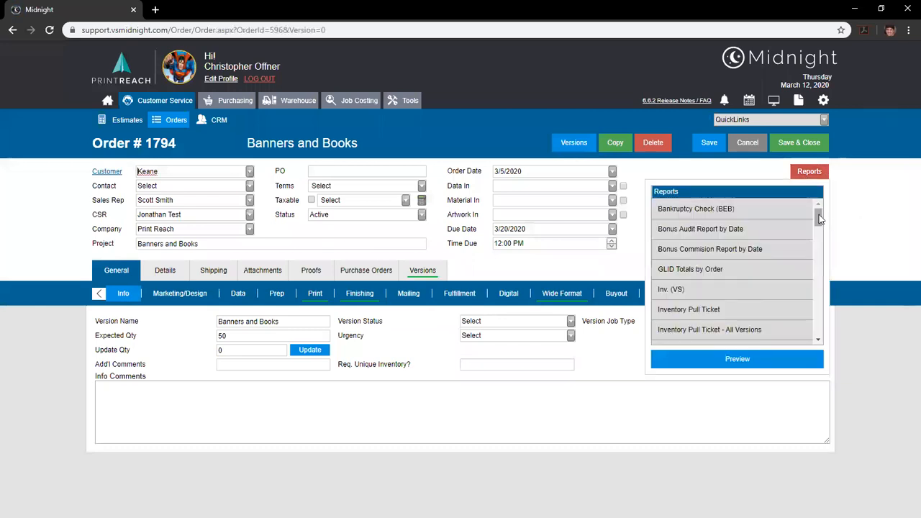
mouse_move(819, 219)
mouse_down()
mouse_move(835, 229)
mouse_move(827, 233)
mouse_up()
double_click(761, 233)
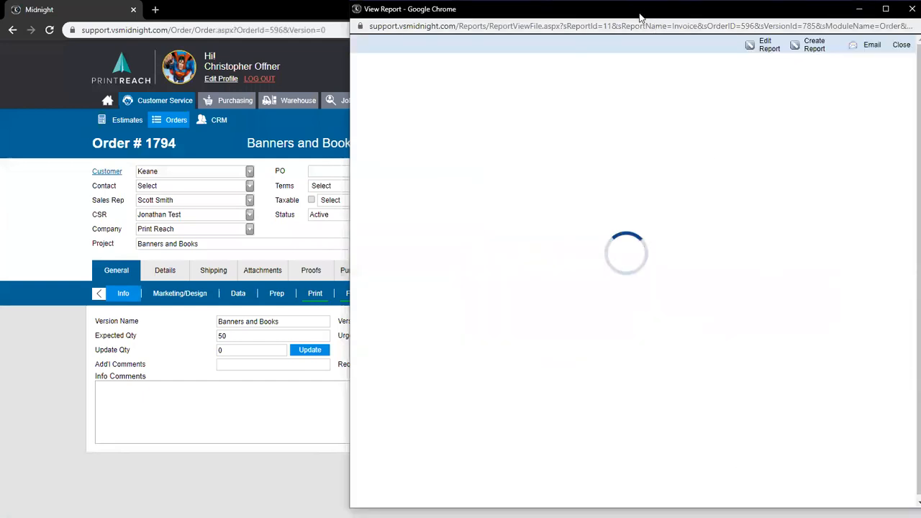
drag(639, 16, 627, 15)
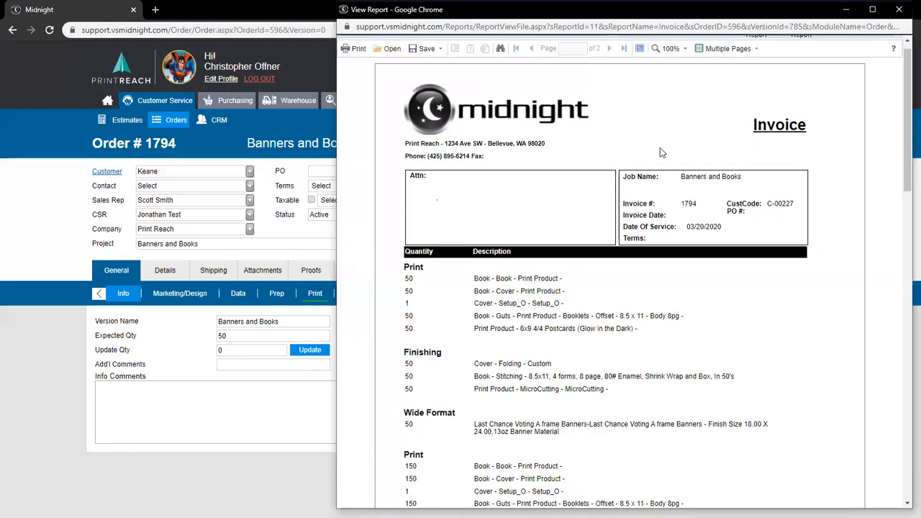
scroll(659, 153, down, 4)
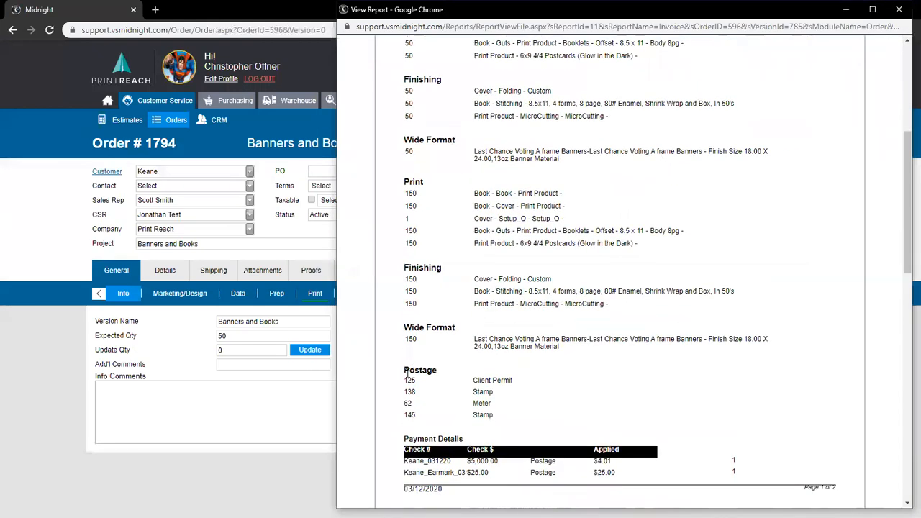
drag(405, 371, 498, 421)
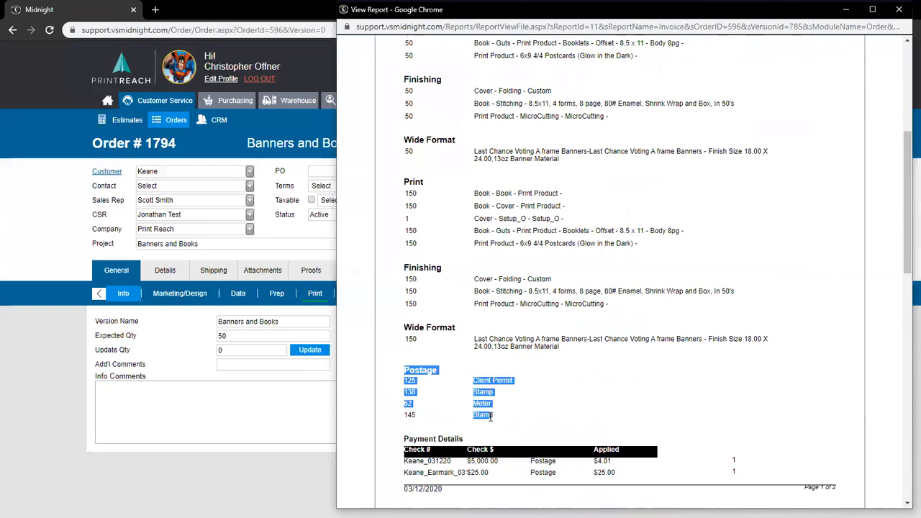
click(499, 421)
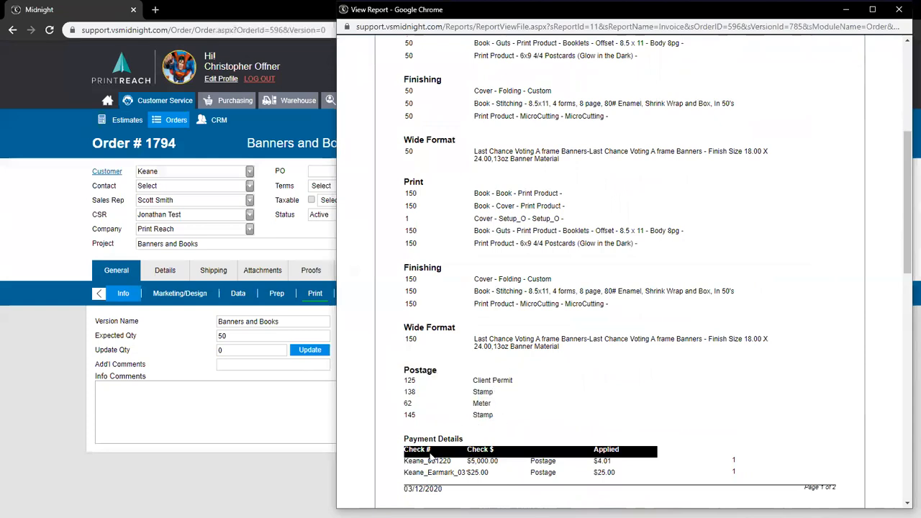
drag(404, 460, 538, 466)
click(650, 482)
scroll(606, 459, up, 6)
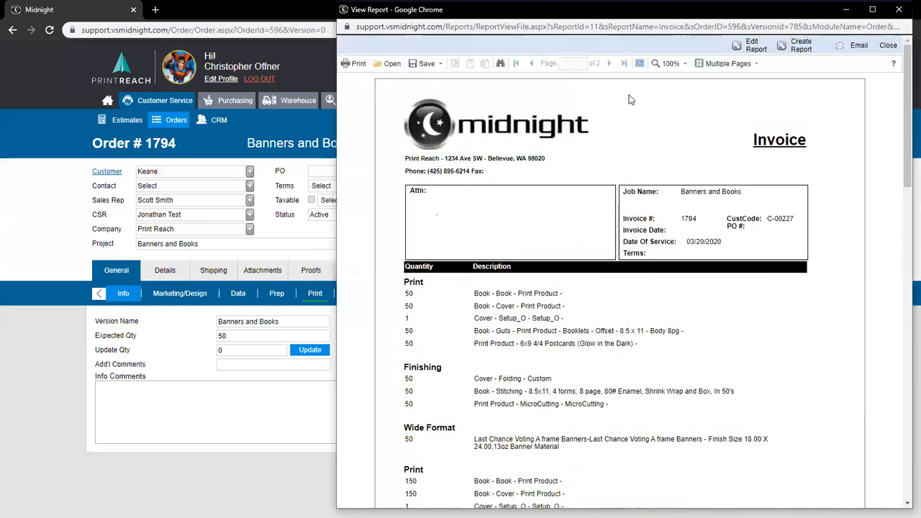
Examine the service payments, postage used, payment applied and total balance due on the invoice's last page, and close the report.
scroll(643, 103, down, 10)
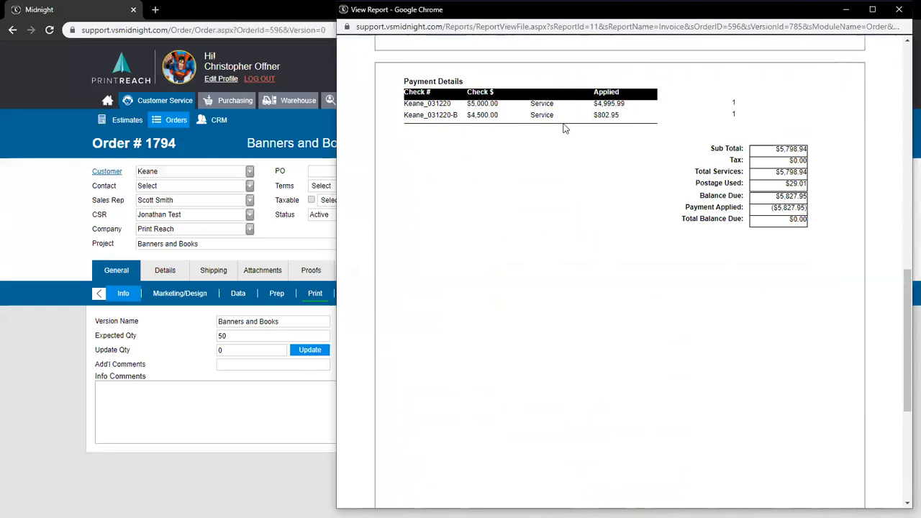
drag(696, 184, 808, 184)
drag(689, 207, 742, 217)
click(741, 217)
drag(793, 221, 808, 222)
click(896, 10)
Preview the Invoice Price Version Summary report, check the payment details and totals on page 2, and close it.
scroll(762, 252, down, 5)
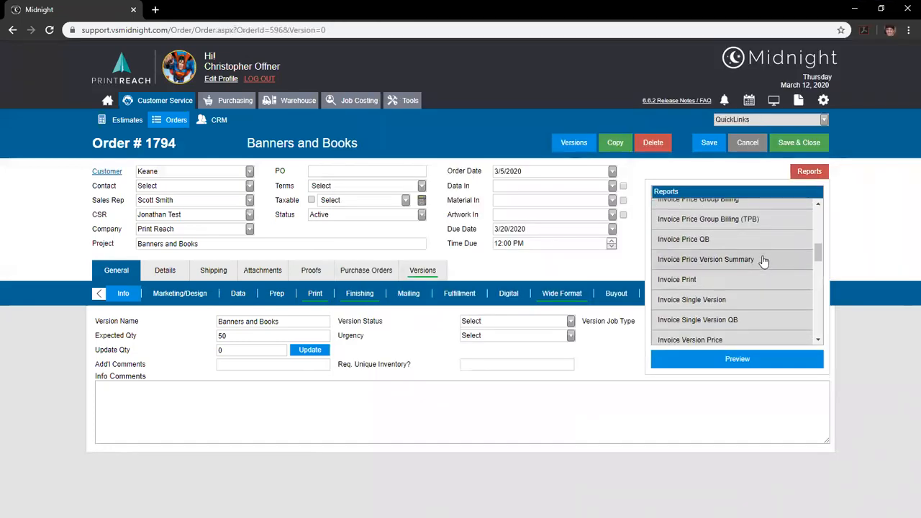
double_click(763, 261)
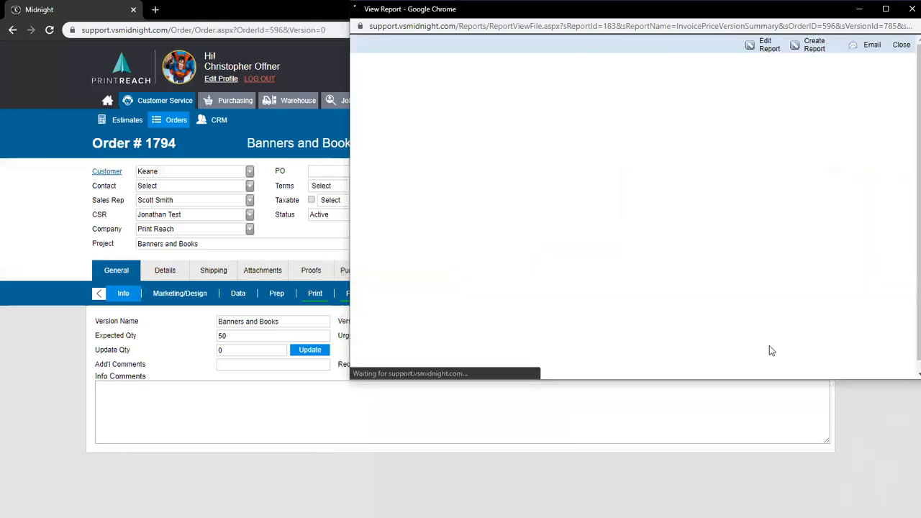
drag(784, 382, 785, 479)
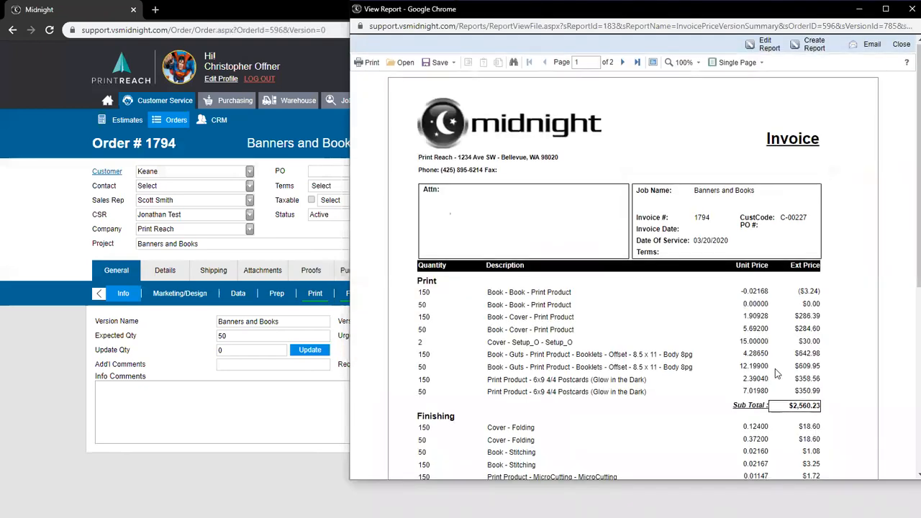
scroll(752, 335, down, 5)
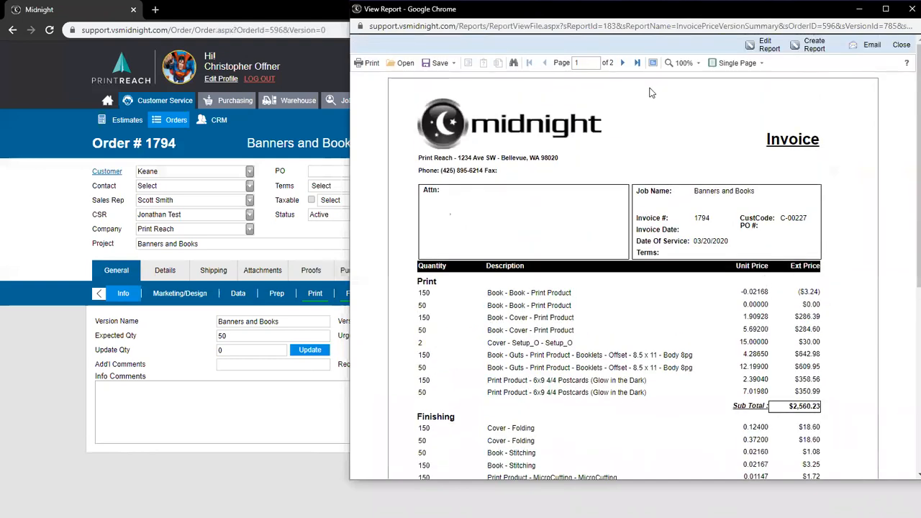
click(622, 63)
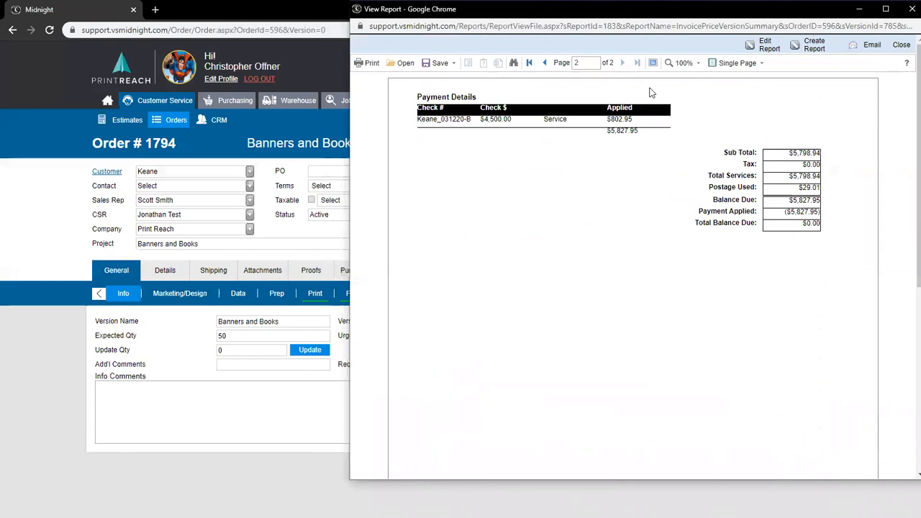
click(911, 9)
Preview the Postage Prepay Invoice report for the order, check its postage amount, and return to the order.
click(818, 177)
scroll(782, 243, down, 8)
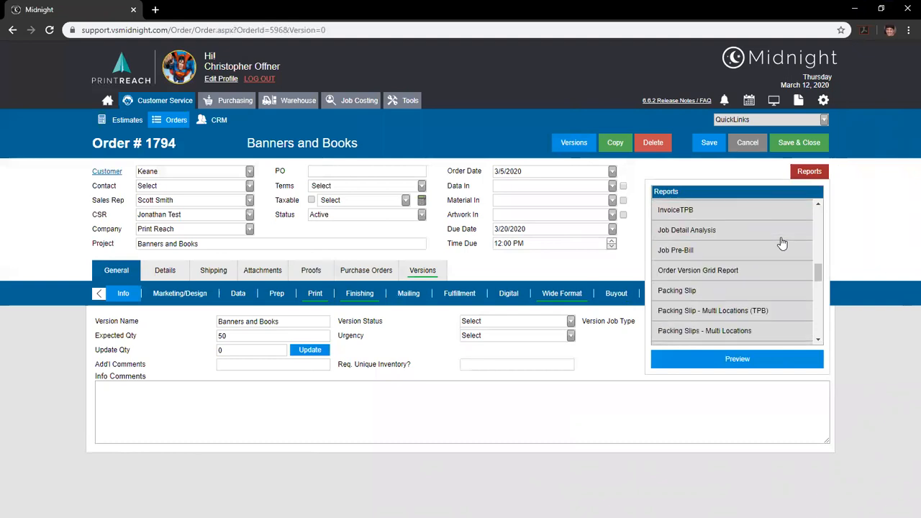
scroll(781, 243, down, 1)
double_click(766, 260)
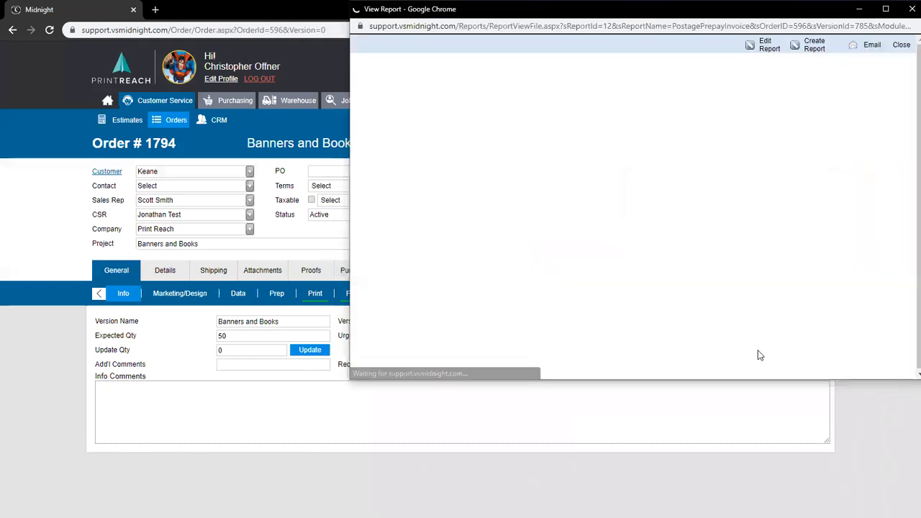
drag(767, 380, 767, 486)
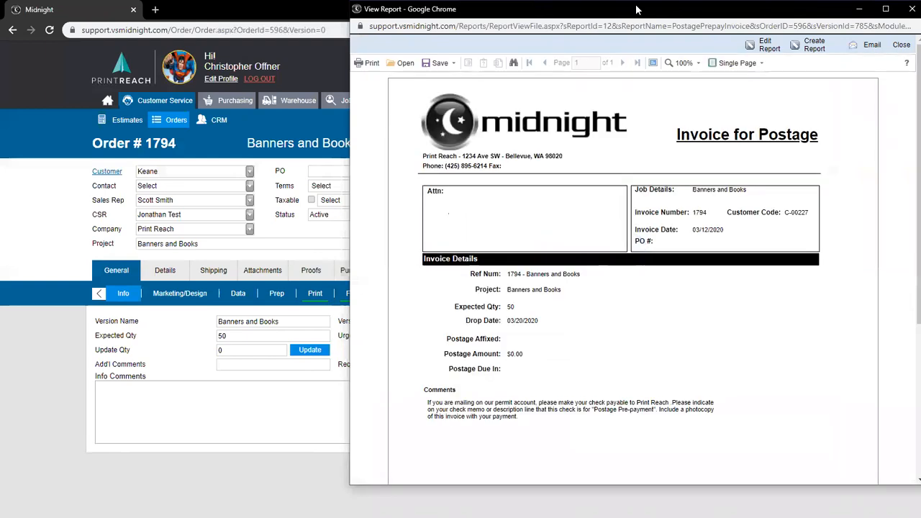
drag(630, 15, 599, 22)
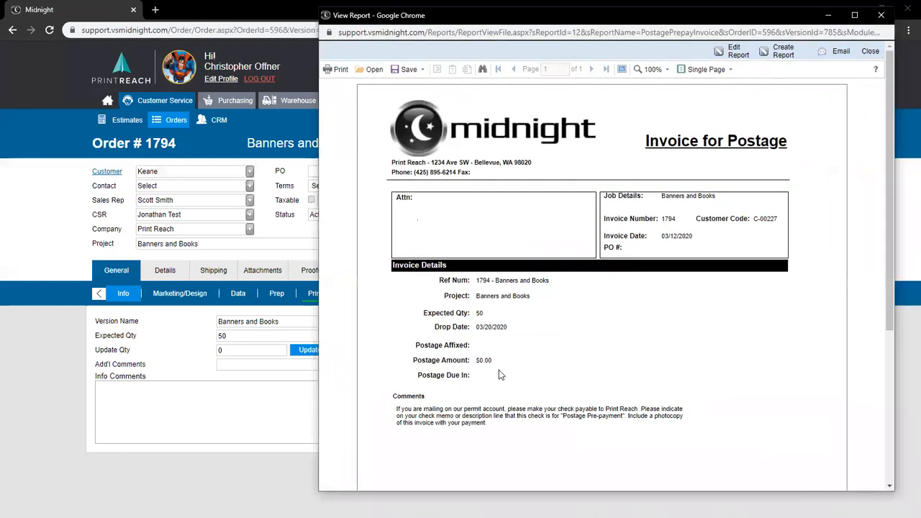
click(257, 257)
Set the order's Post $ Reqd in the Data/Postage section to $29 and save the order.
click(748, 296)
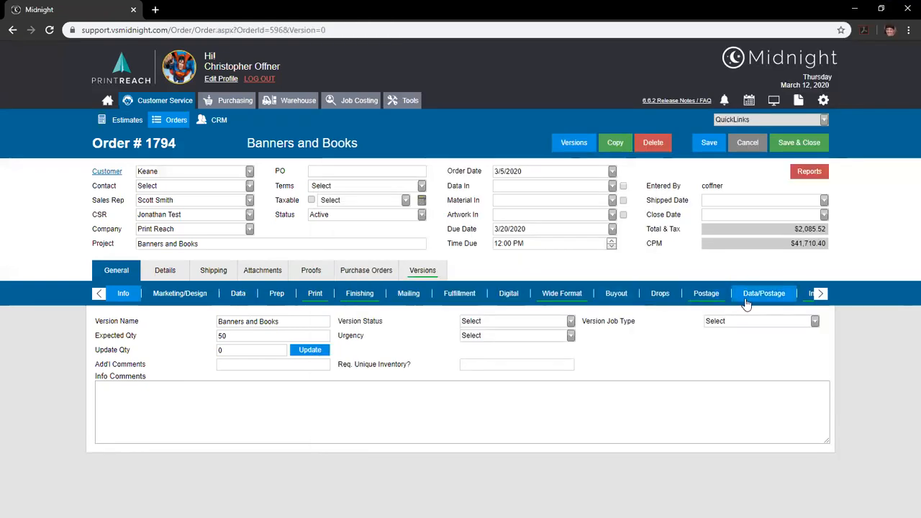
click(747, 336)
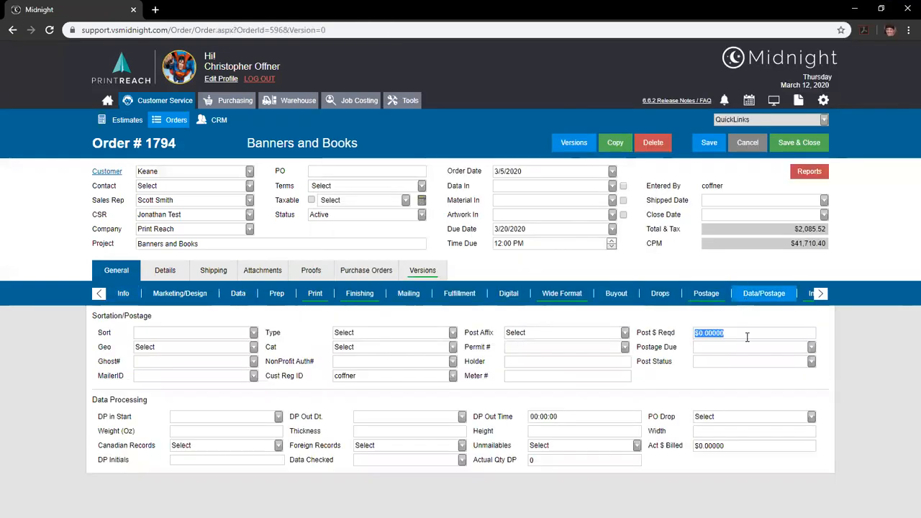
text(29)
click(708, 143)
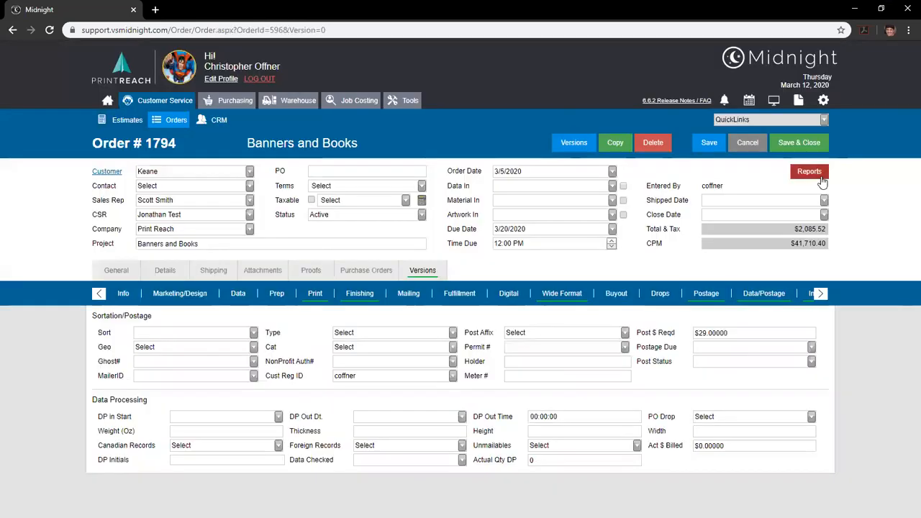
Preview the Postage Prepay Invoice again and compare its postage amount with the order's Post $ Reqd field.
click(822, 177)
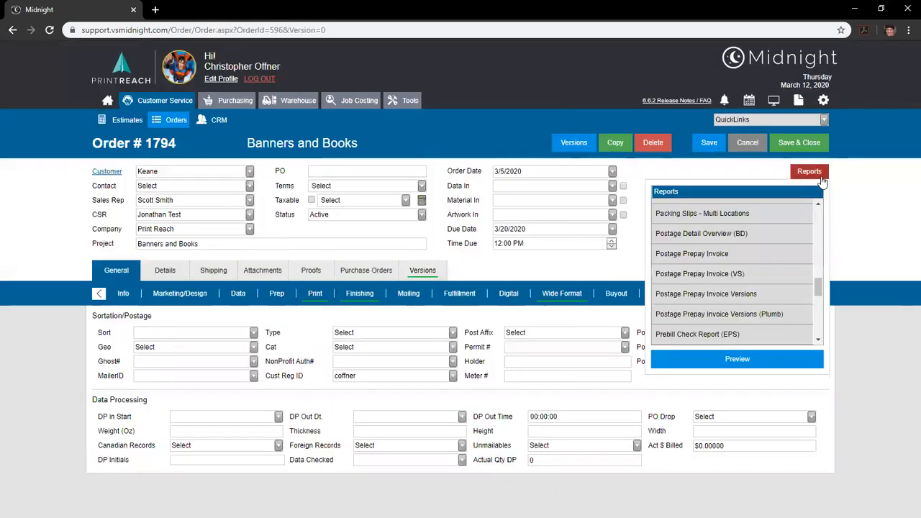
click(759, 277)
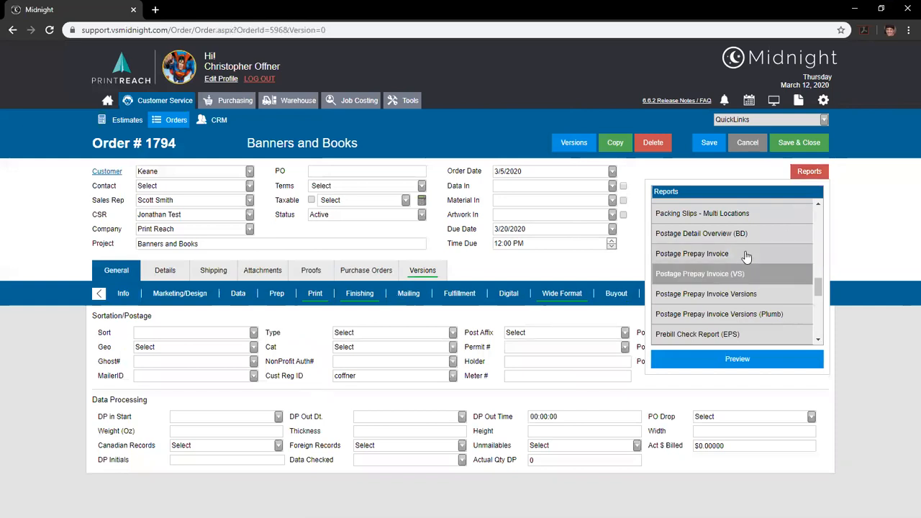
double_click(746, 257)
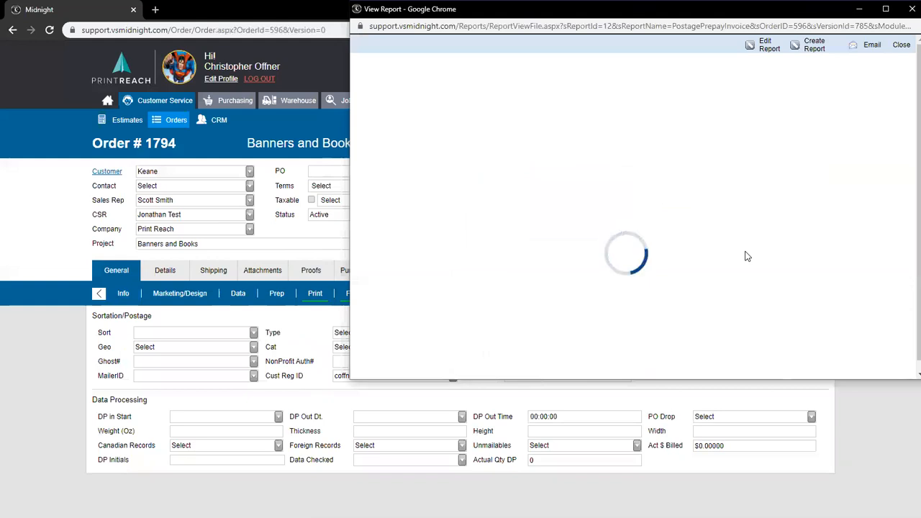
drag(526, 353, 507, 354)
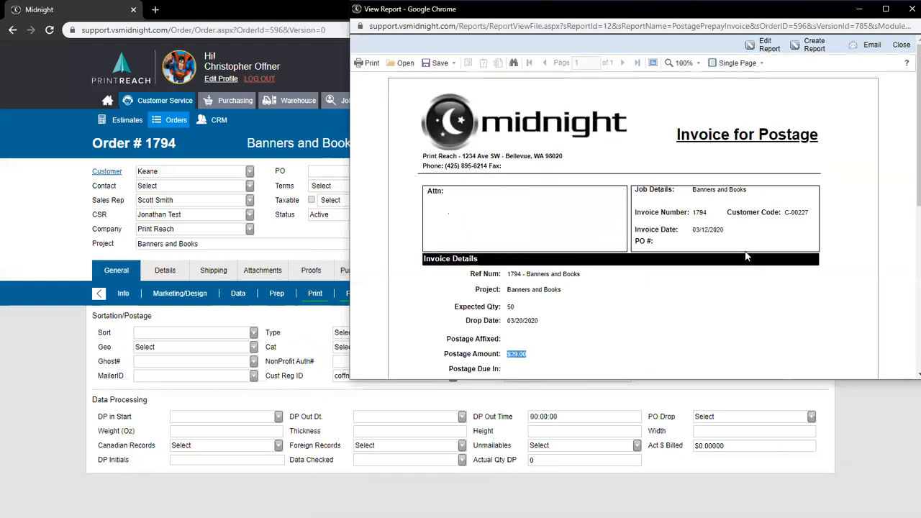
scroll(746, 256, down, 3)
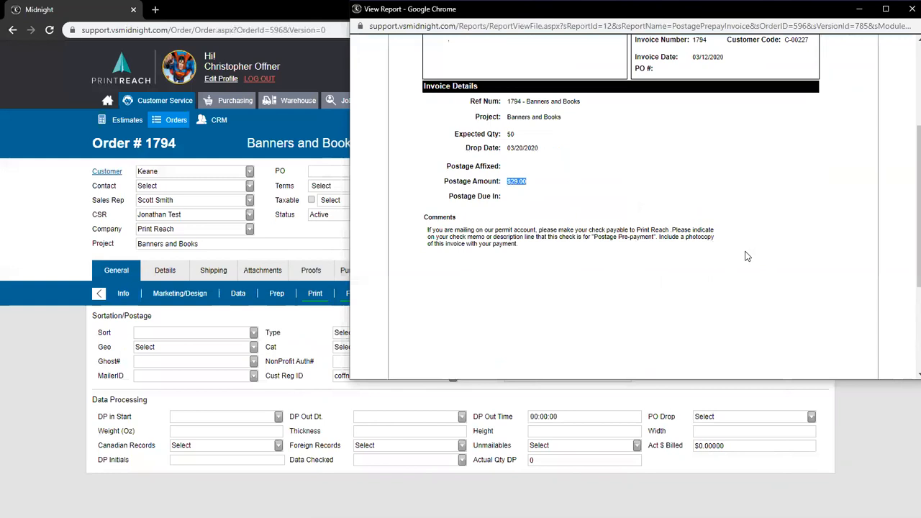
drag(745, 379, 746, 307)
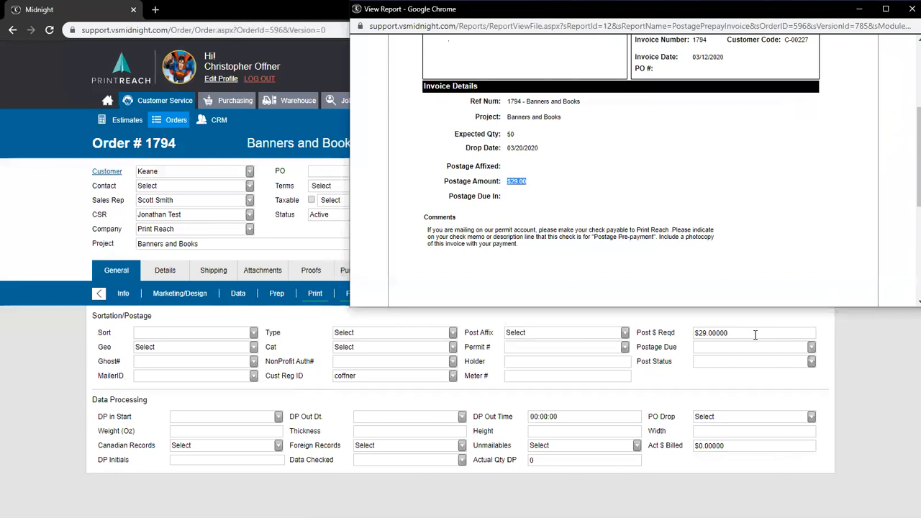
Close the postage invoice report, and save and close the "Banners and Books" order.
click(905, 18)
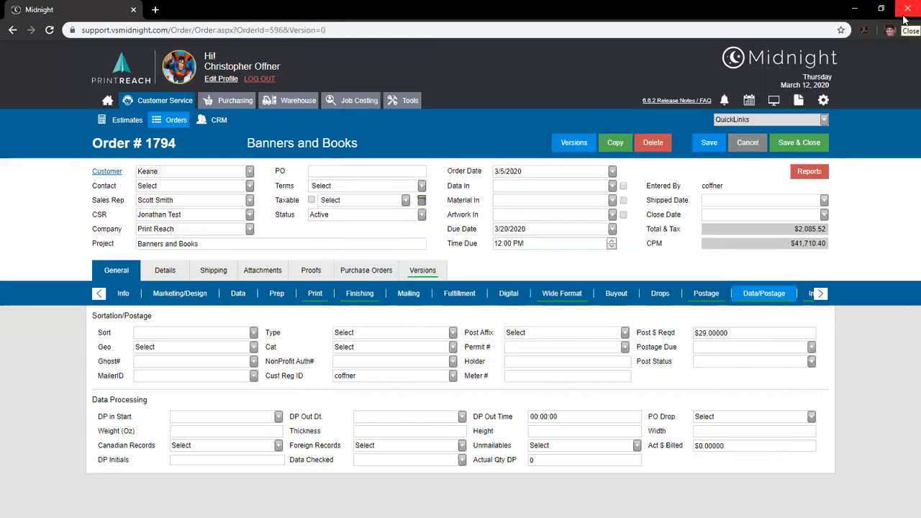
click(794, 143)
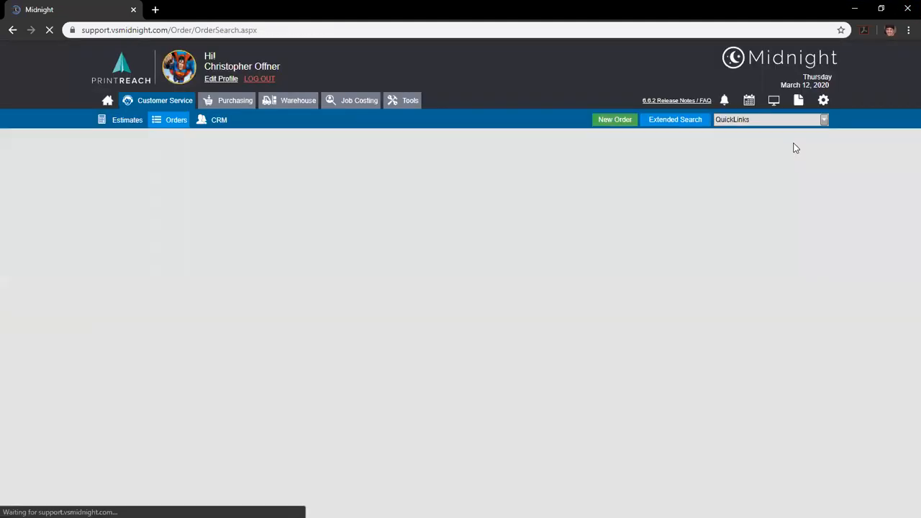